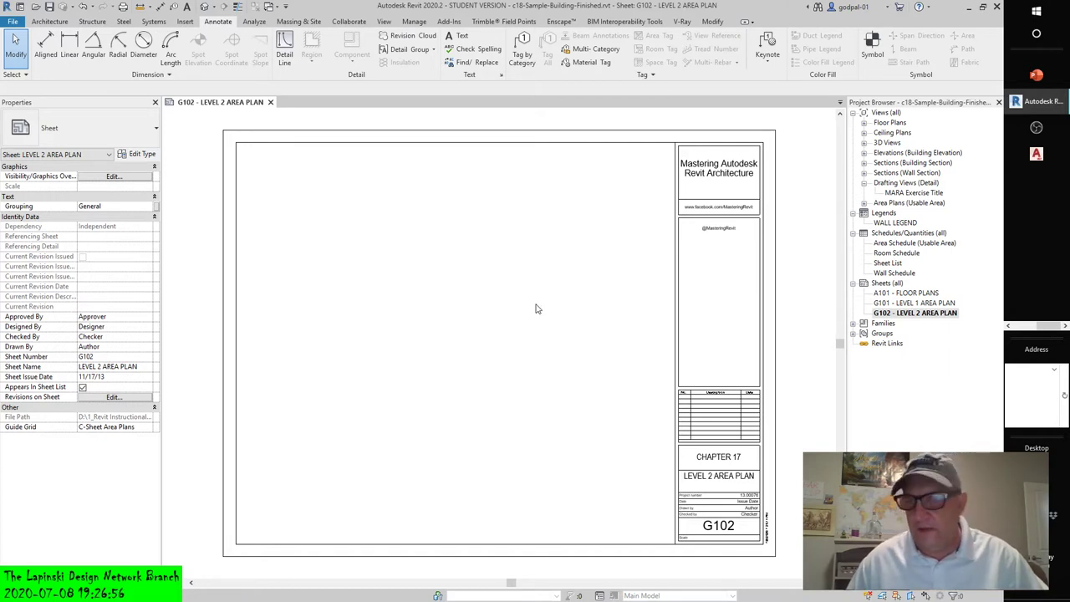
Open the Sheet List schedule to review the project's sheets, close it and dismiss the save reminder without saving
{"action": "double_click", "coordinate": [887, 263]}
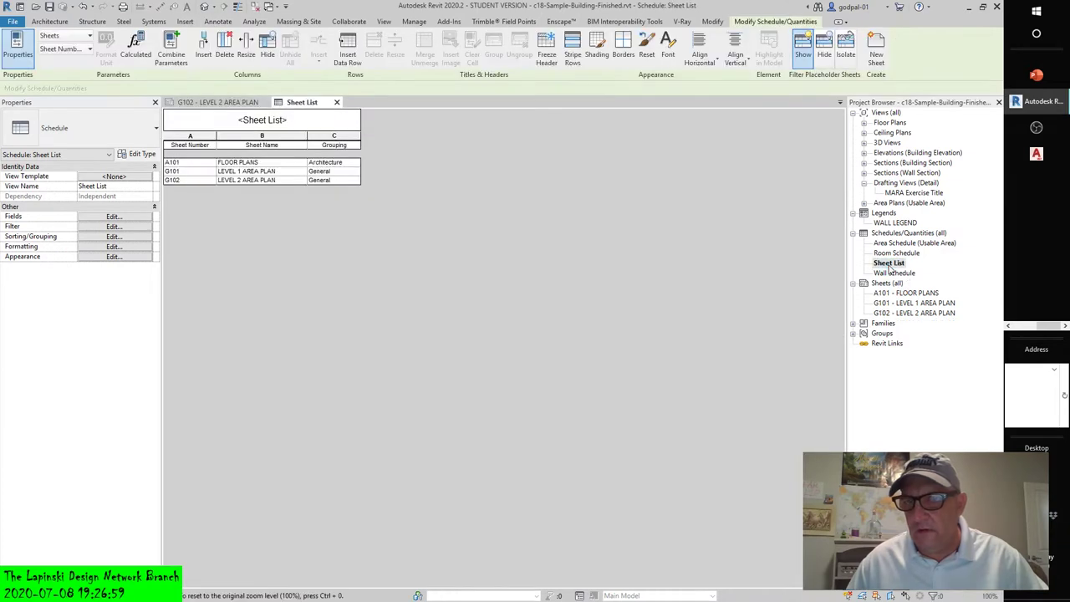
{"action": "left_click", "coordinate": [177, 165]}
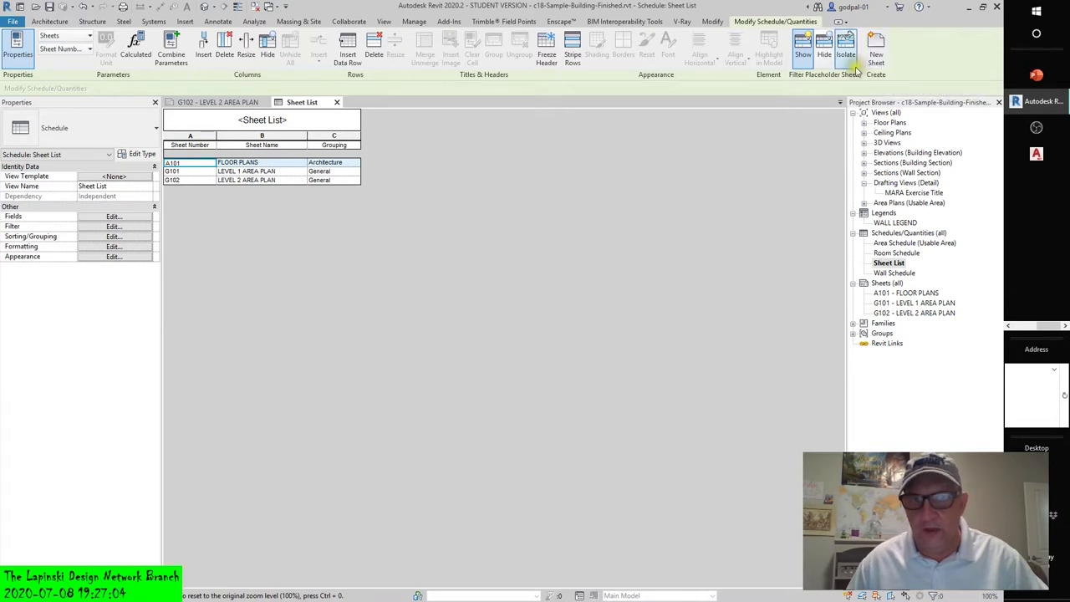
{"action": "left_click", "coordinate": [336, 102]}
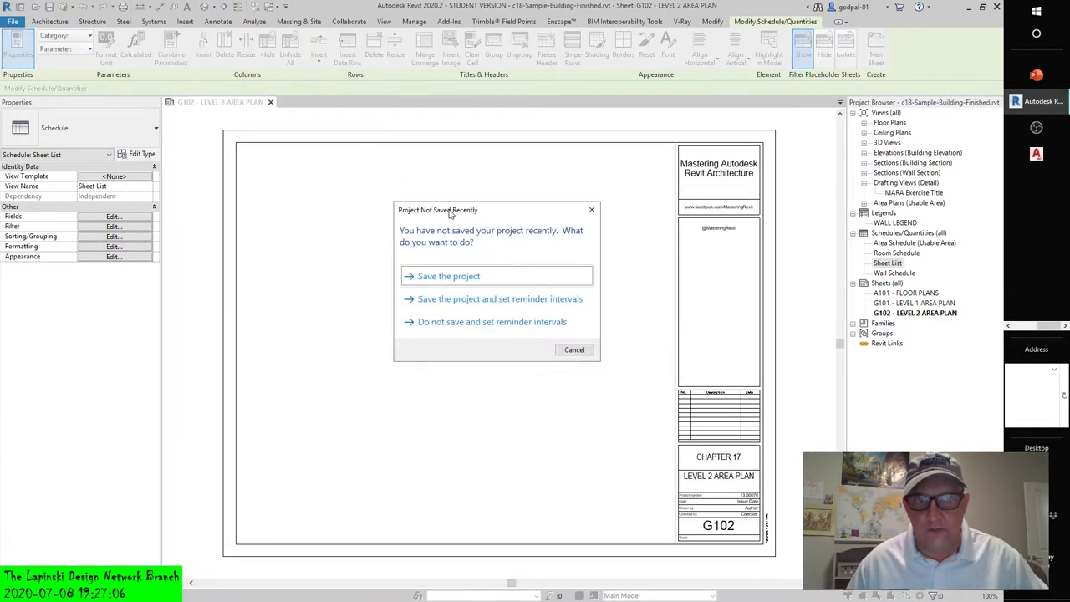
{"action": "left_click", "coordinate": [574, 350]}
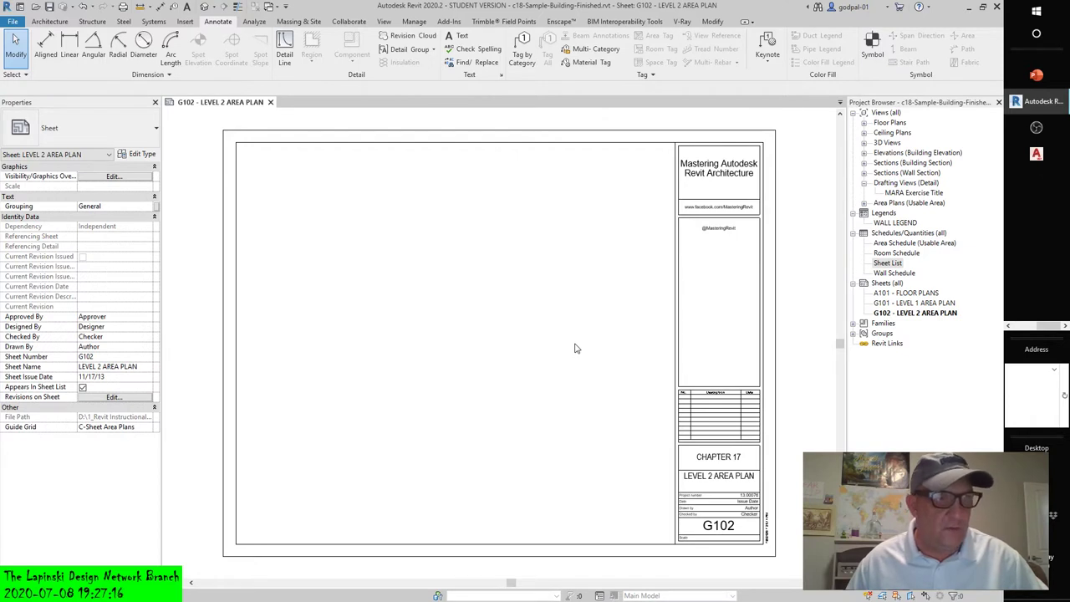
{"action": "left_click", "coordinate": [879, 283]}
{"action": "right_click", "coordinate": [880, 284]}
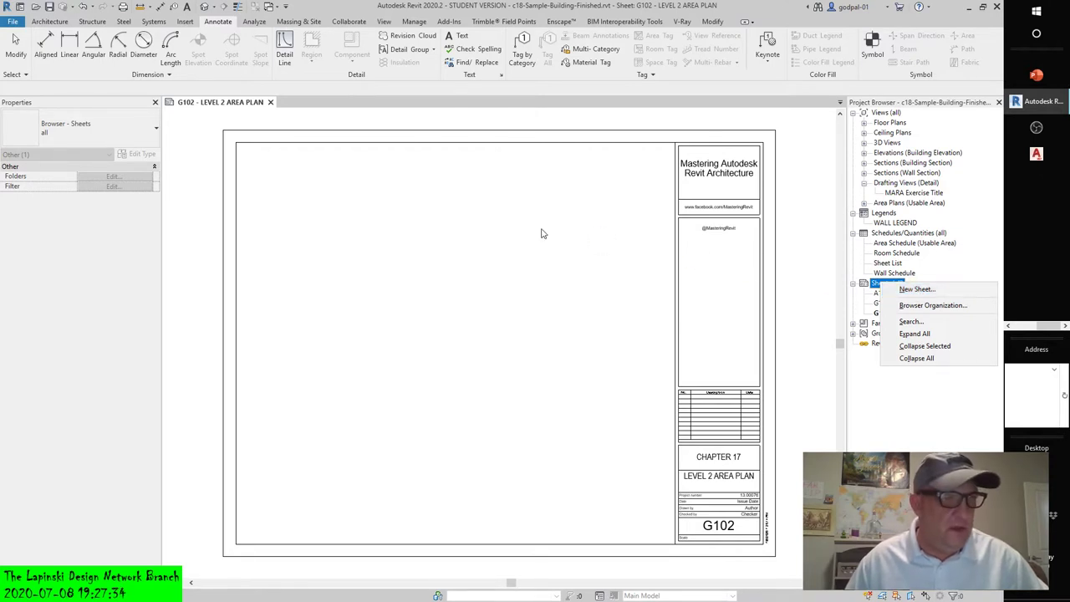
{"action": "left_click", "coordinate": [384, 21]}
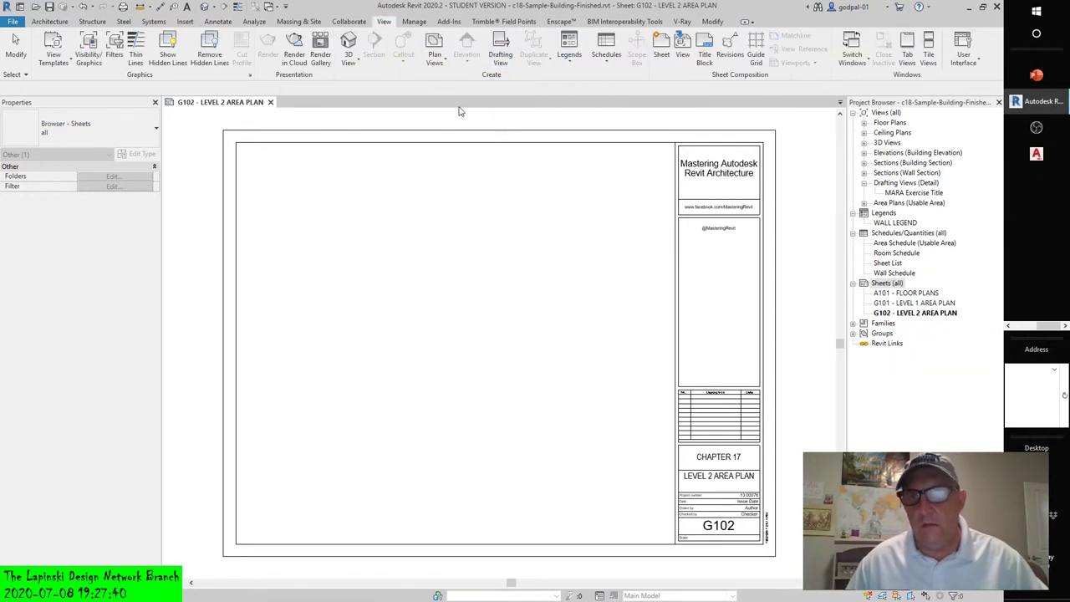
{"action": "left_click", "coordinate": [496, 249]}
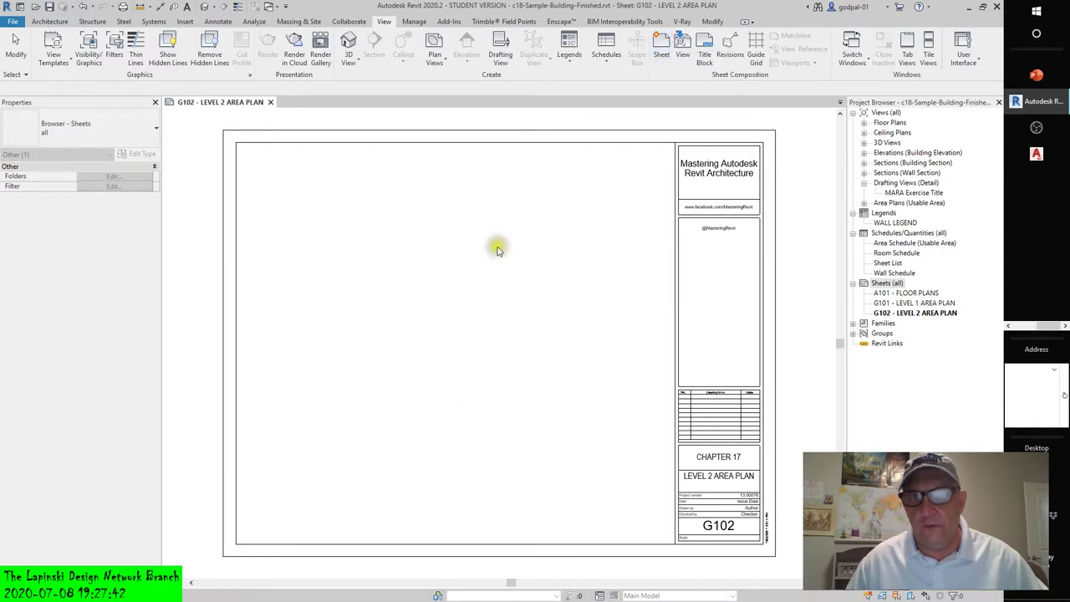
{"action": "left_click", "coordinate": [539, 232]}
{"action": "left_click", "coordinate": [431, 119]}
{"action": "left_click", "coordinate": [492, 77]}
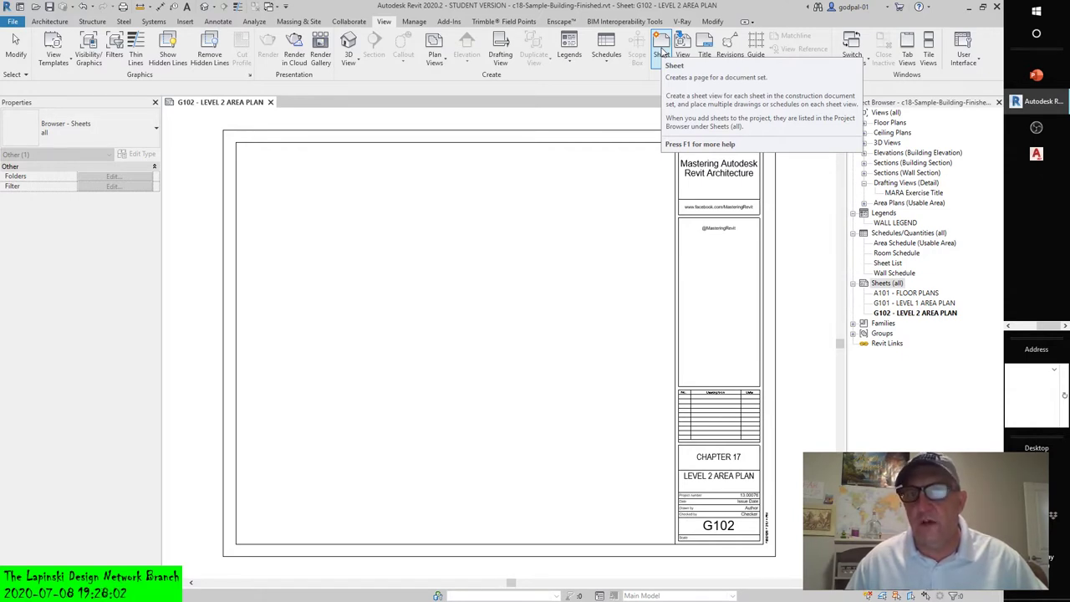
{"action": "left_click", "coordinate": [798, 276]}
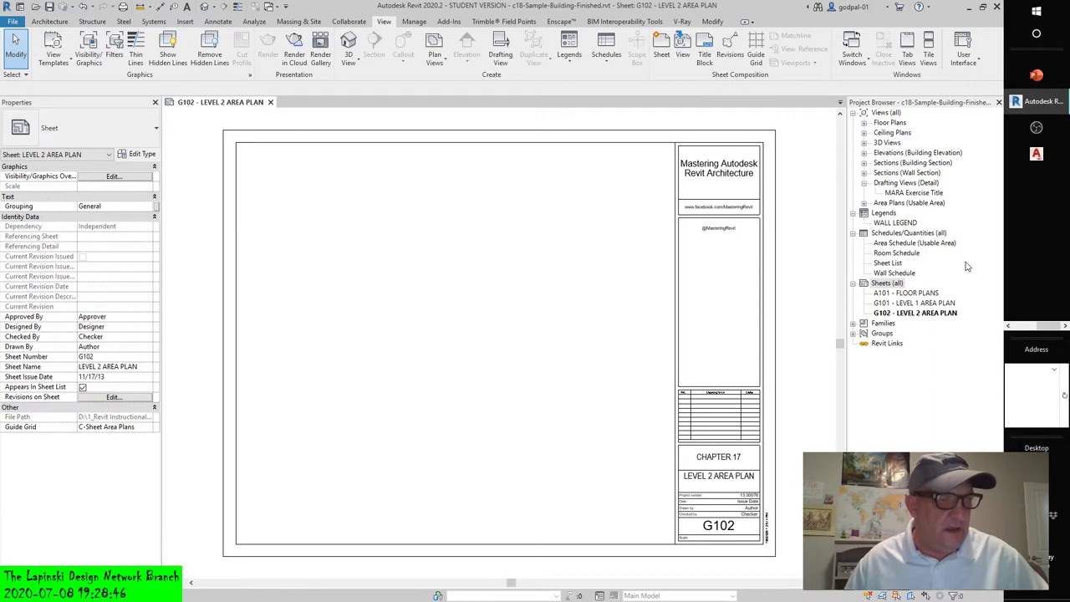
Open the G101 - LEVEL 1 AREA PLAN sheet and close the G102 sheet view
{"action": "double_click", "coordinate": [902, 302]}
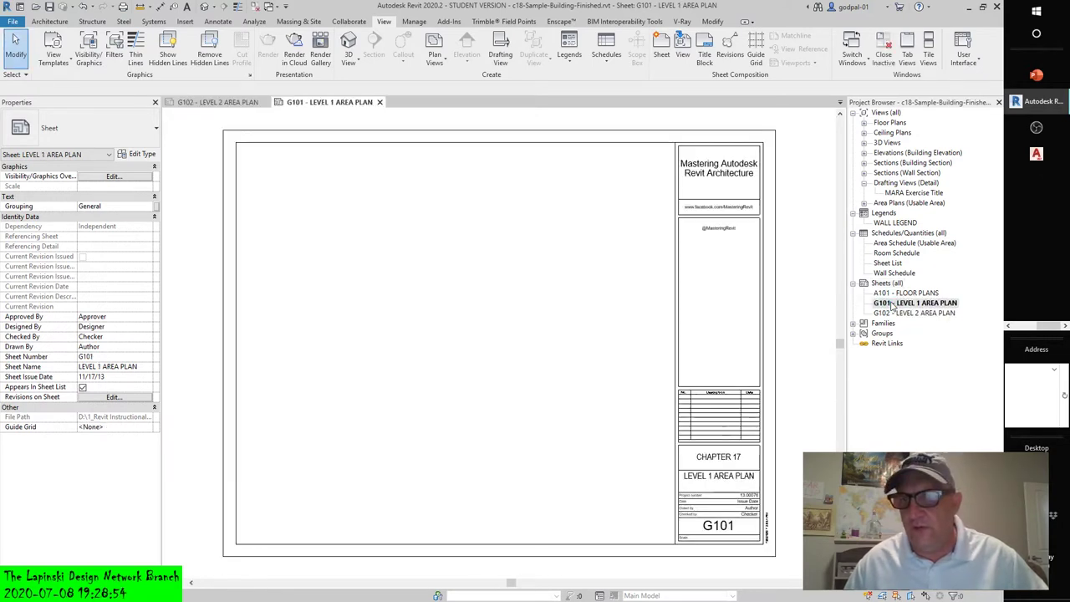
{"action": "left_click", "coordinate": [265, 102]}
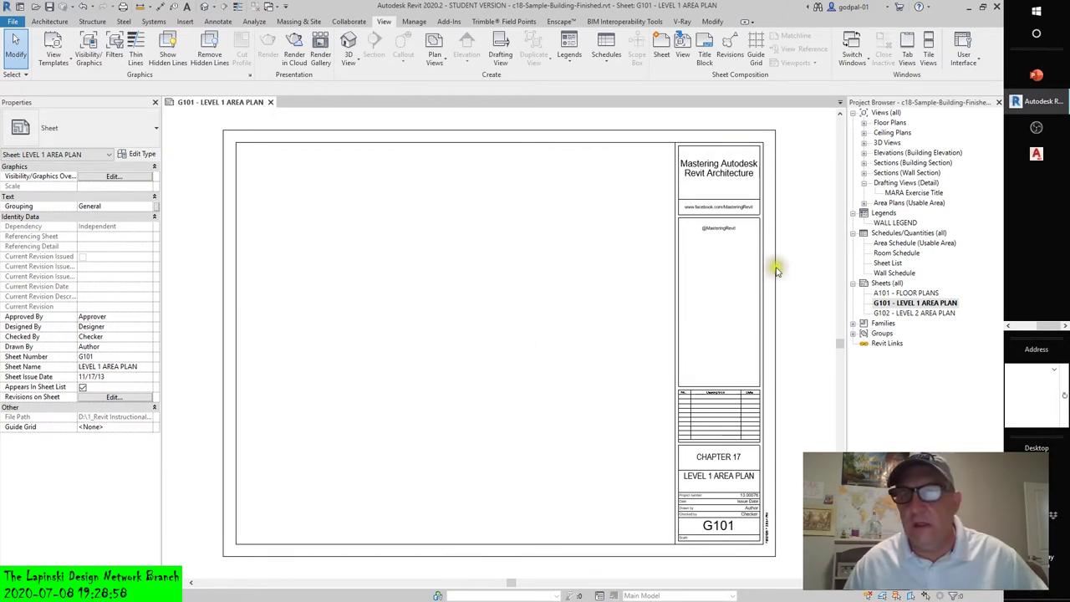
Examine the title block of sheet G101 up close, from the company header down to the sheet number area
{"action": "scroll", "coordinate": [716, 173], "scroll_direction": "up", "scroll_amount": 2}
{"action": "middle_click_drag", "start_coordinate": [715, 173], "coordinate": [499, 318]}
{"action": "scroll", "coordinate": [496, 267], "scroll_direction": "up", "scroll_amount": 4}
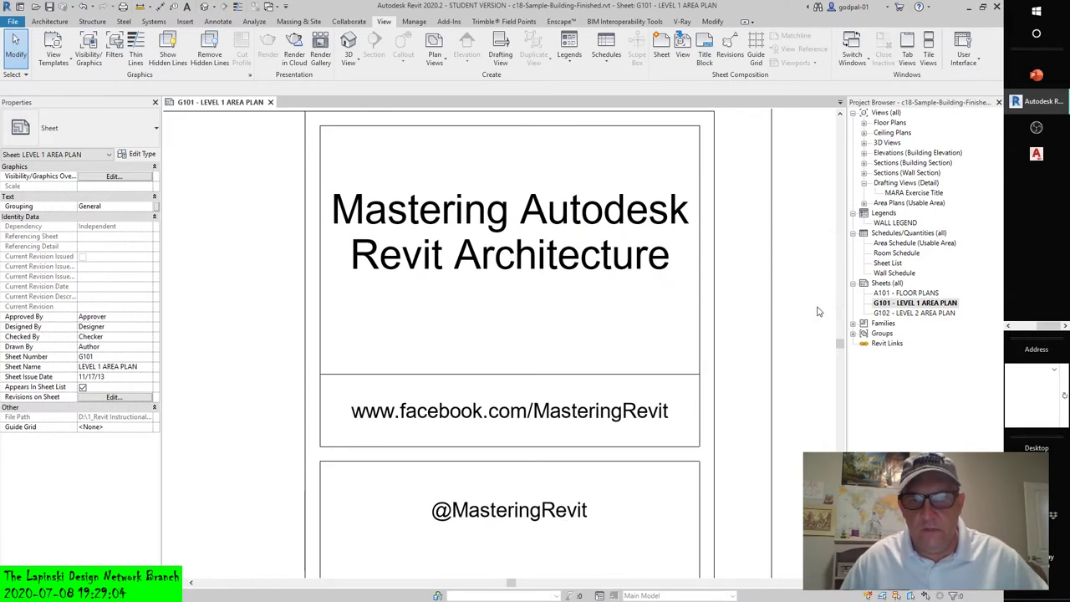
{"action": "scroll", "coordinate": [794, 351], "scroll_direction": "down", "scroll_amount": 5}
{"action": "scroll", "coordinate": [789, 352], "scroll_direction": "up", "scroll_amount": 5}
{"action": "middle_click_drag", "start_coordinate": [740, 429], "coordinate": [585, 430]}
{"action": "scroll", "coordinate": [724, 391], "scroll_direction": "down", "scroll_amount": 4}
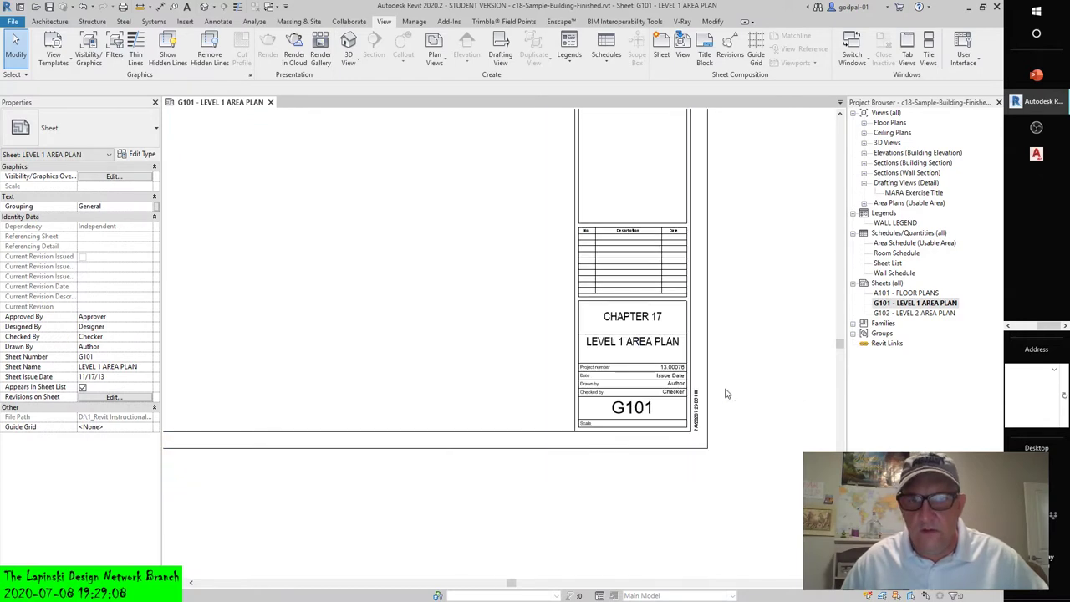
{"action": "scroll", "coordinate": [603, 284], "scroll_direction": "up", "scroll_amount": 5}
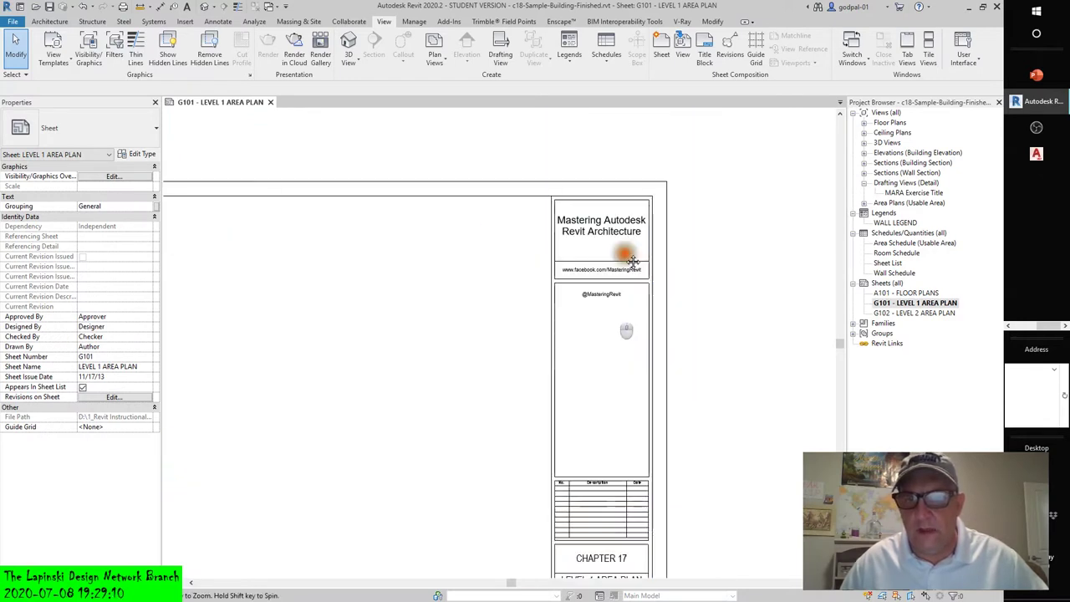
{"action": "middle_click", "coordinate": [637, 249]}
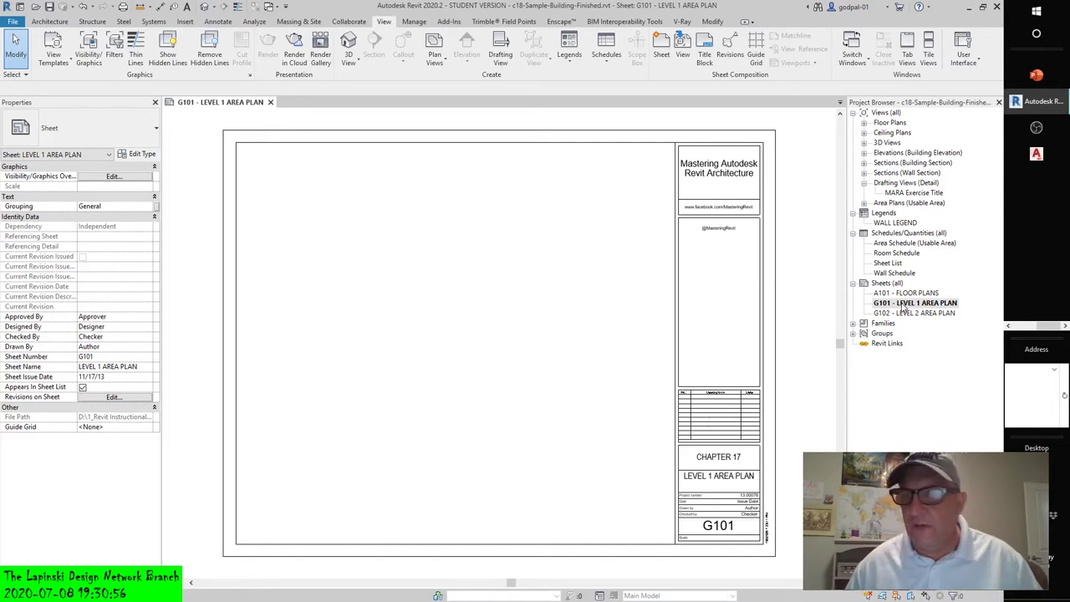
Place the Level 1 area plan (Usable Area) on sheet G101 and shift its viewport slightly down the sheet
{"action": "left_click", "coordinate": [905, 244]}
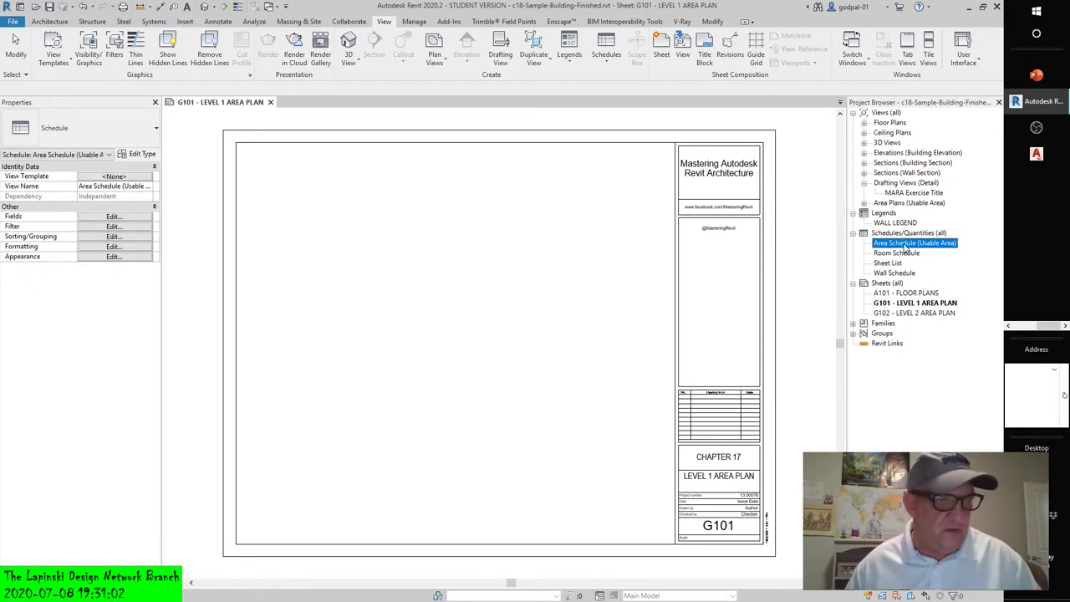
{"action": "left_click_drag", "start_coordinate": [904, 249], "coordinate": [301, 239]}
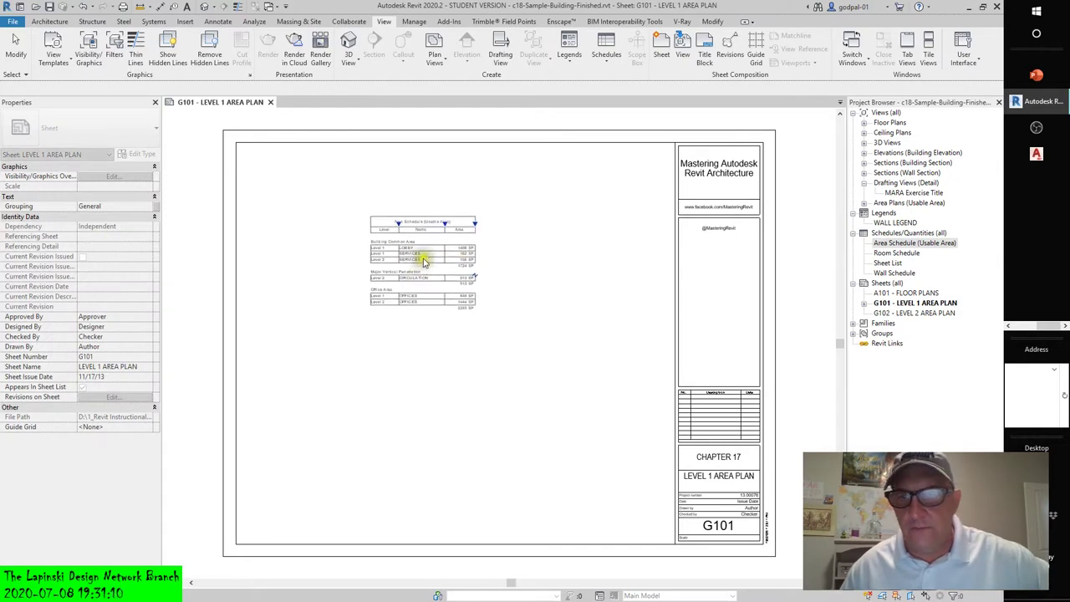
{"action": "left_click", "coordinate": [863, 202]}
{"action": "left_click", "coordinate": [894, 213]}
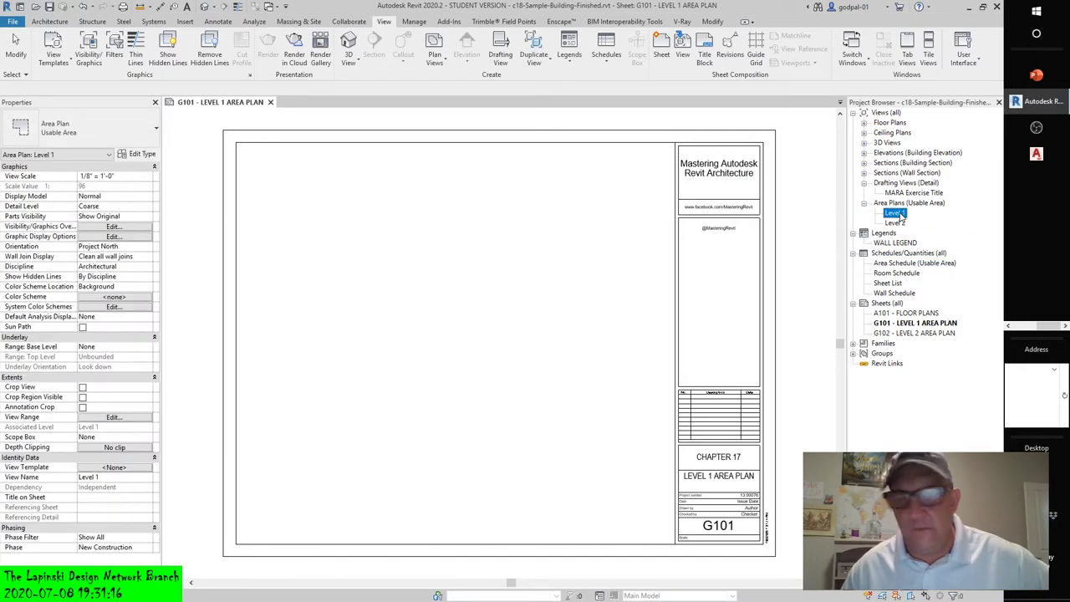
{"action": "left_click_drag", "start_coordinate": [894, 215], "coordinate": [473, 298]}
{"action": "left_click", "coordinate": [450, 294]}
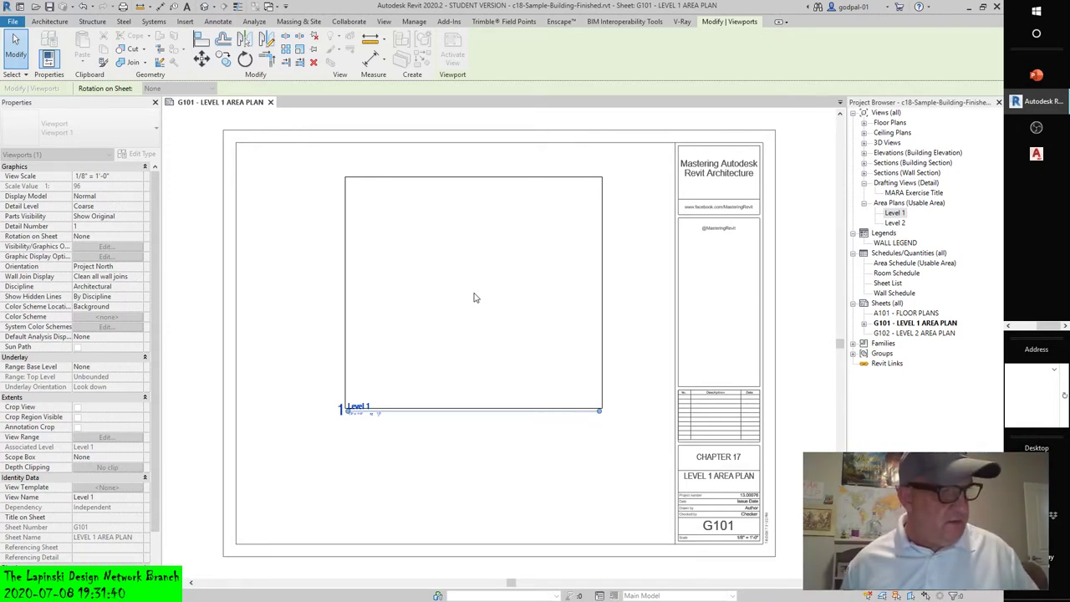
{"action": "left_click_drag", "start_coordinate": [473, 297], "coordinate": [472, 338]}
{"action": "left_click", "coordinate": [472, 337]}
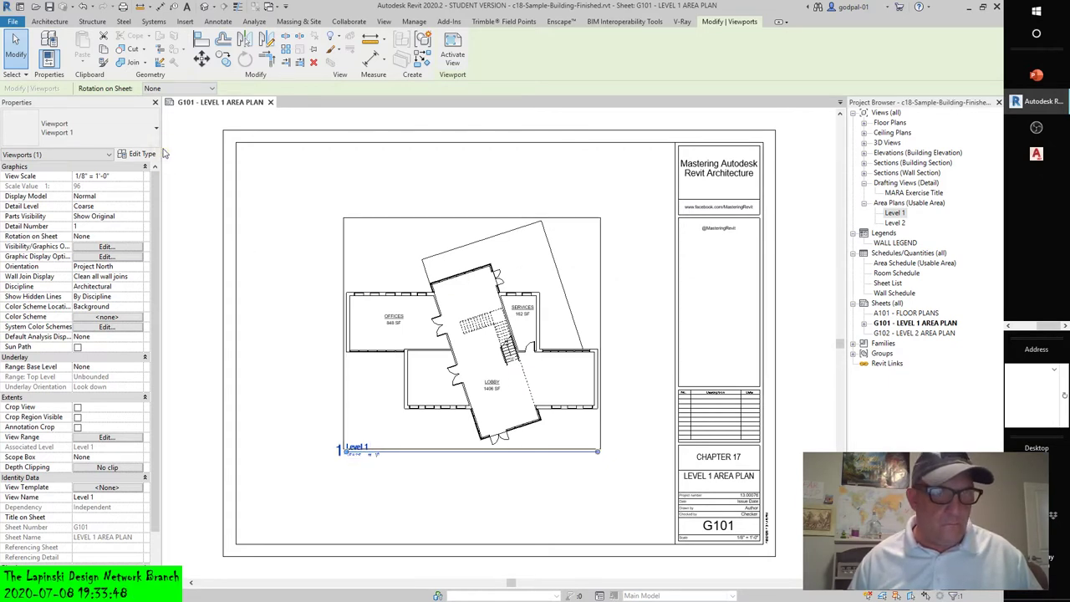
Examine the properties of the Level 1 viewport and its view title on the sheet
{"action": "left_click_drag", "start_coordinate": [165, 154], "coordinate": [202, 161]}
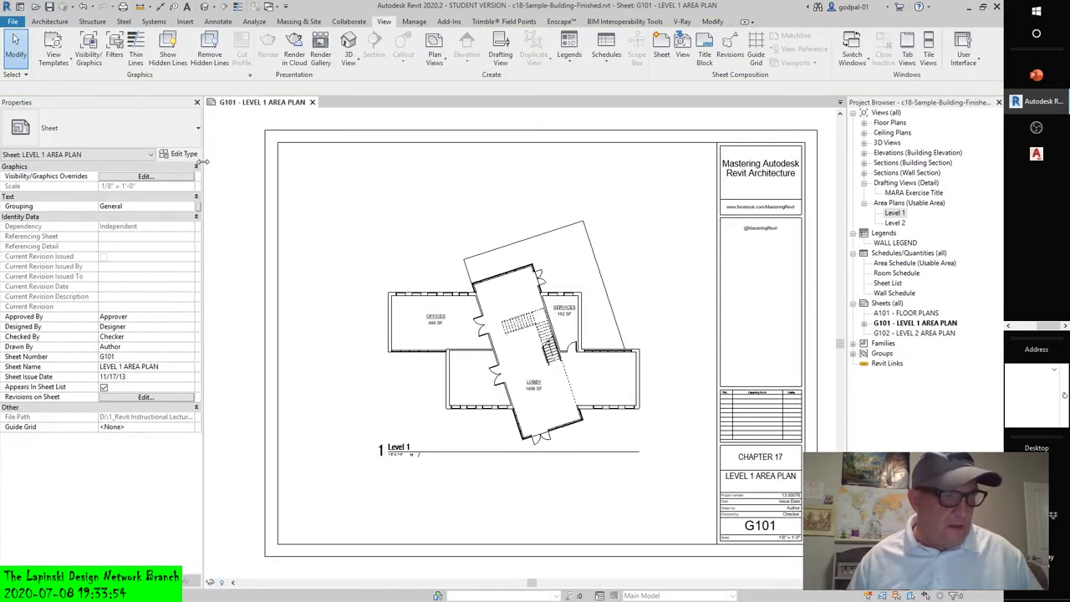
{"action": "left_click", "coordinate": [470, 308]}
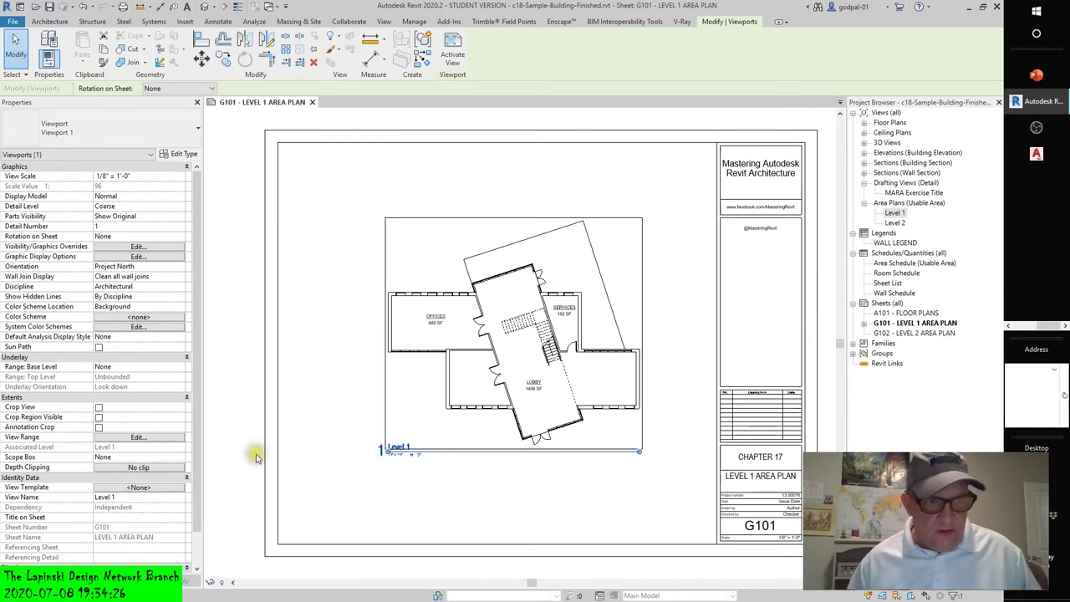
{"action": "scroll", "coordinate": [163, 462], "scroll_direction": "down", "scroll_amount": 1}
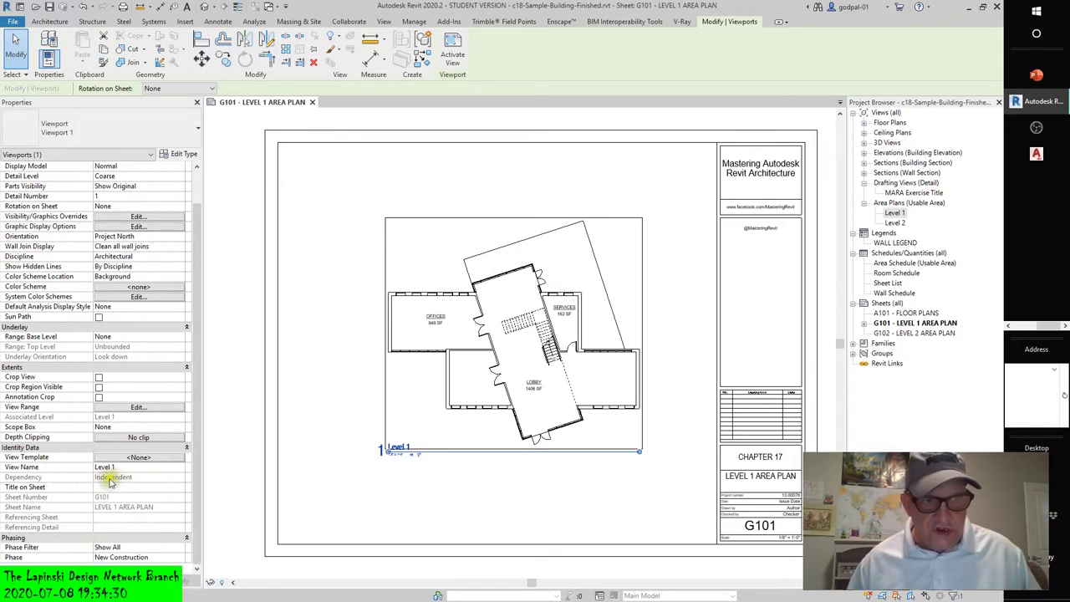
{"action": "scroll", "coordinate": [384, 472], "scroll_direction": "up", "scroll_amount": 8}
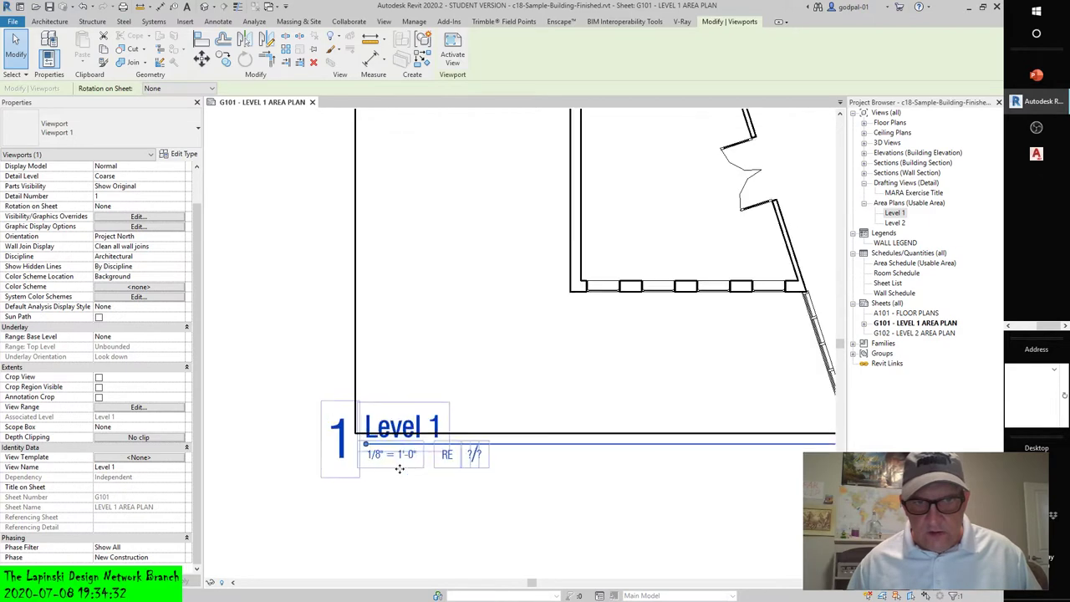
{"action": "left_click", "coordinate": [446, 507]}
{"action": "scroll", "coordinate": [445, 506], "scroll_direction": "down", "scroll_amount": 8}
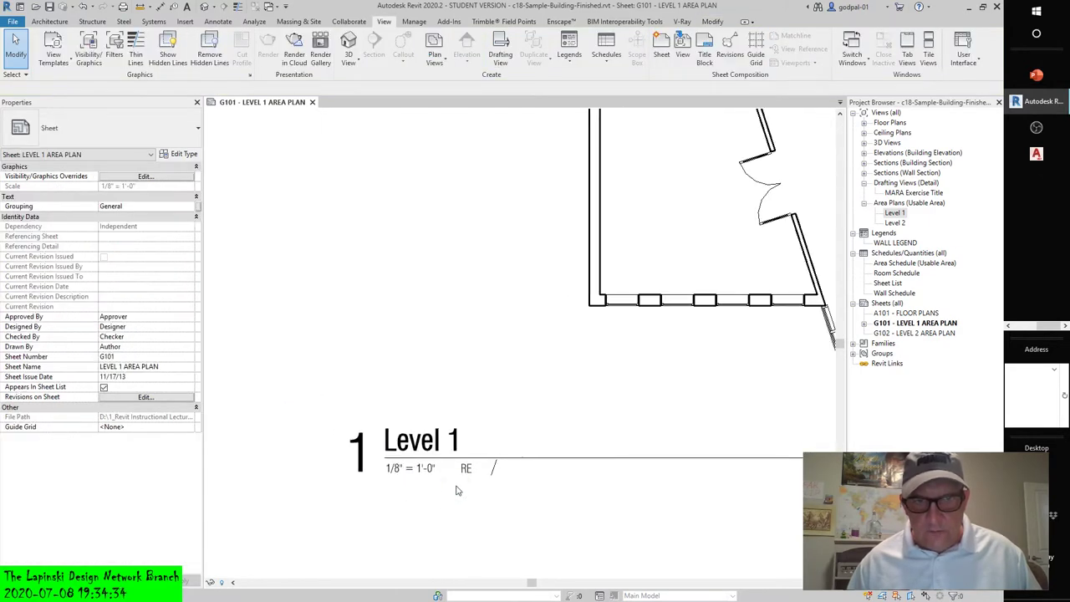
{"action": "scroll", "coordinate": [563, 424], "scroll_direction": "down", "scroll_amount": 1}
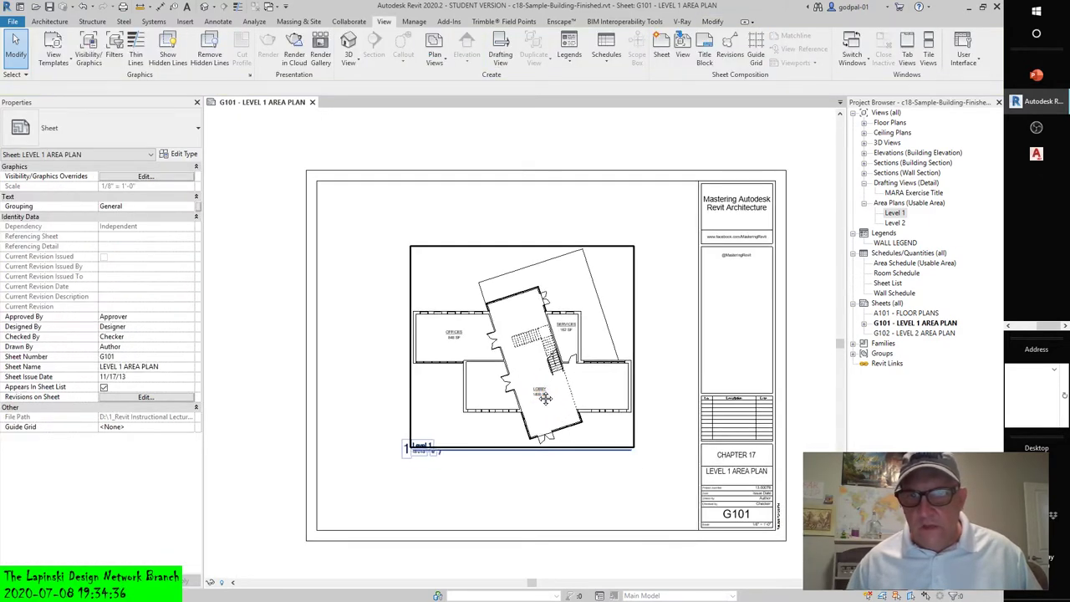
{"action": "scroll", "coordinate": [545, 399], "scroll_direction": "up", "scroll_amount": 2}
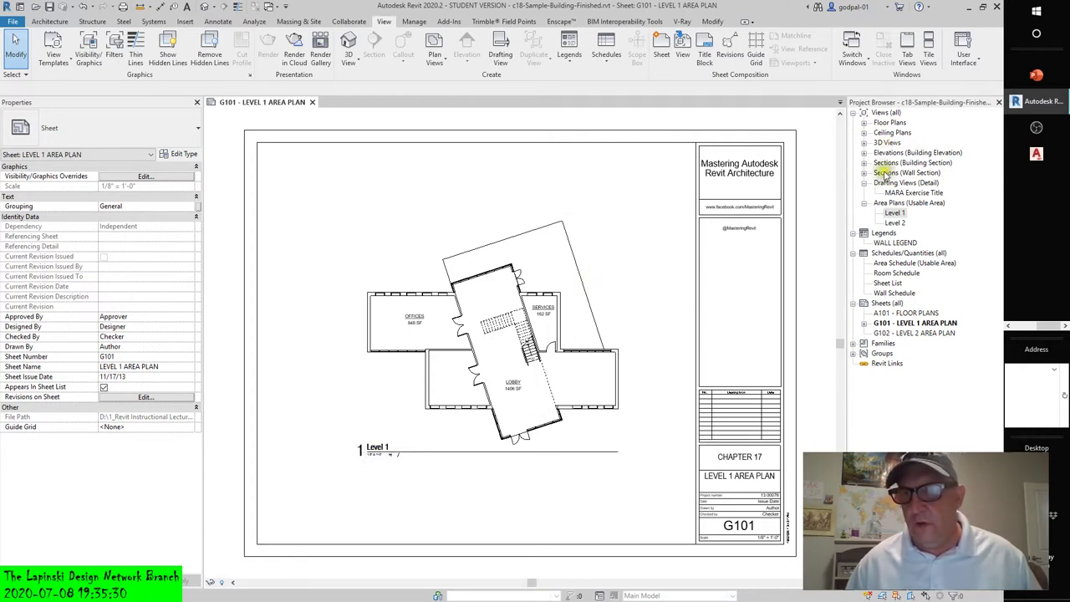
Open the Level 1 area plan (Usable Area) view
{"action": "left_click", "coordinate": [893, 213]}
{"action": "double_click", "coordinate": [893, 214]}
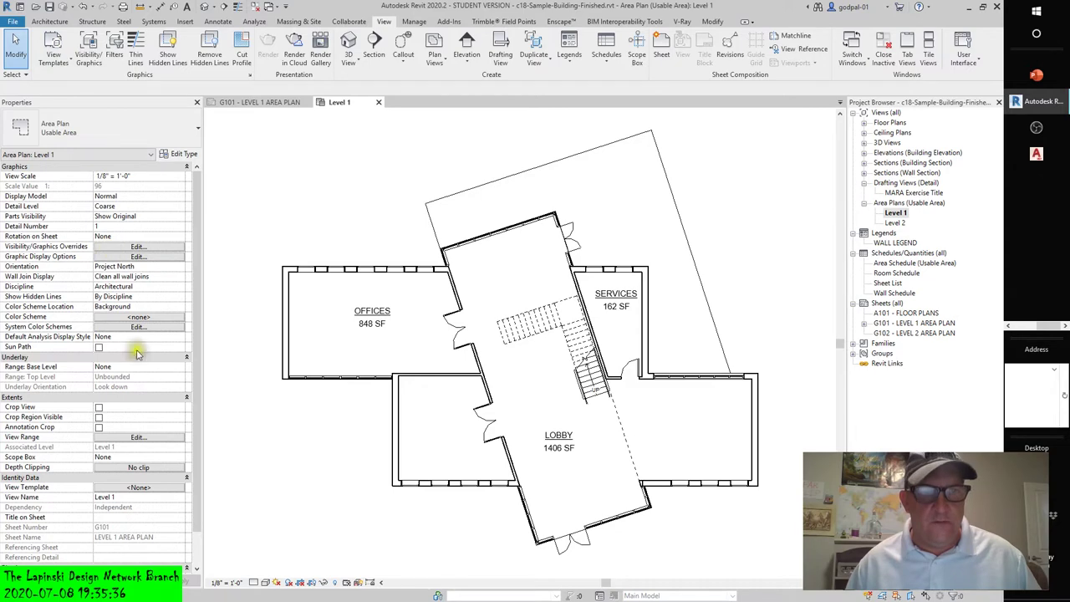
Turn on the <Area Boundary> line subcategory in the Level 1 area plan's visibility/graphic overrides
{"action": "left_click", "coordinate": [142, 247]}
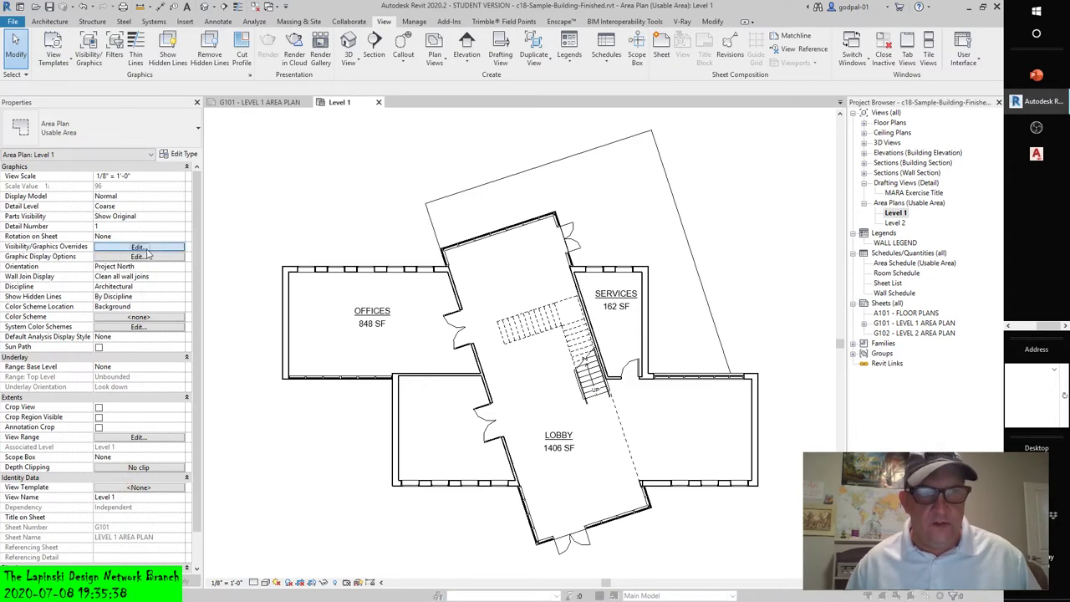
{"action": "scroll", "coordinate": [297, 306], "scroll_direction": "down", "scroll_amount": 1}
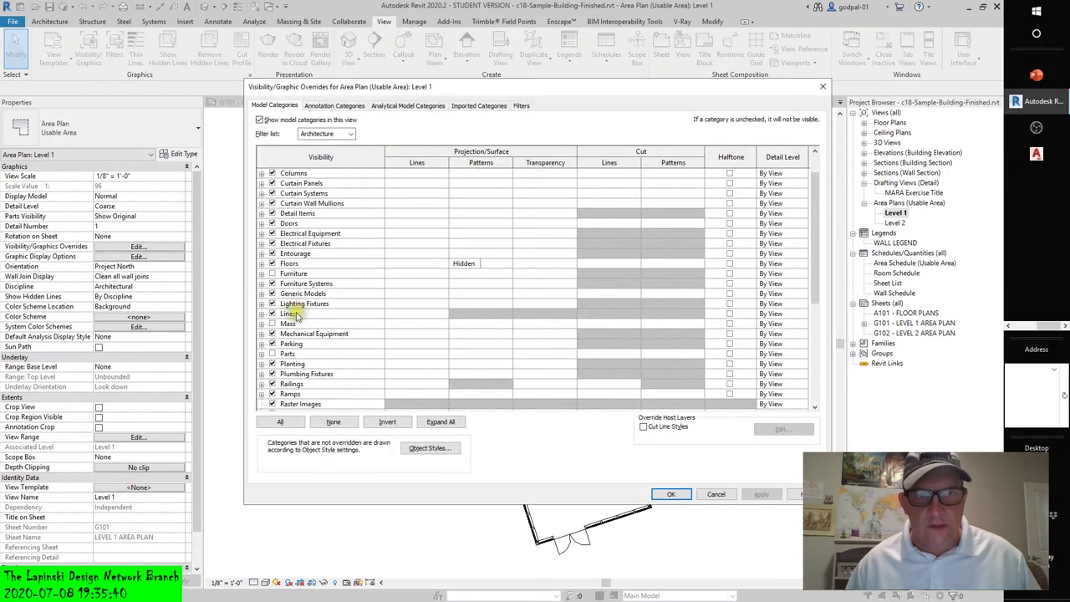
{"action": "left_click", "coordinate": [261, 310]}
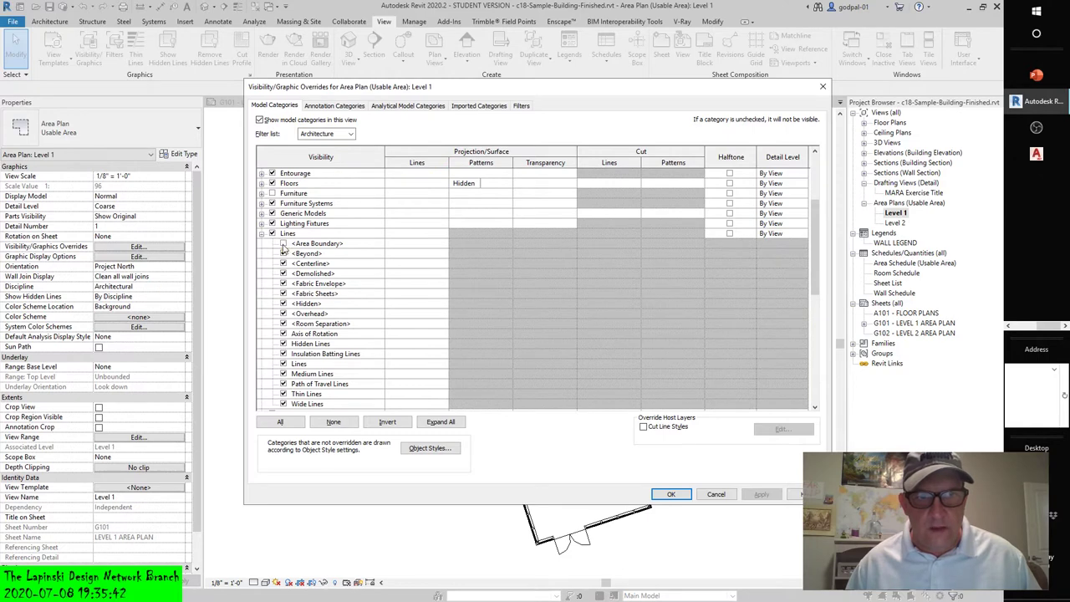
{"action": "left_click", "coordinate": [283, 243]}
{"action": "left_click", "coordinate": [761, 495]}
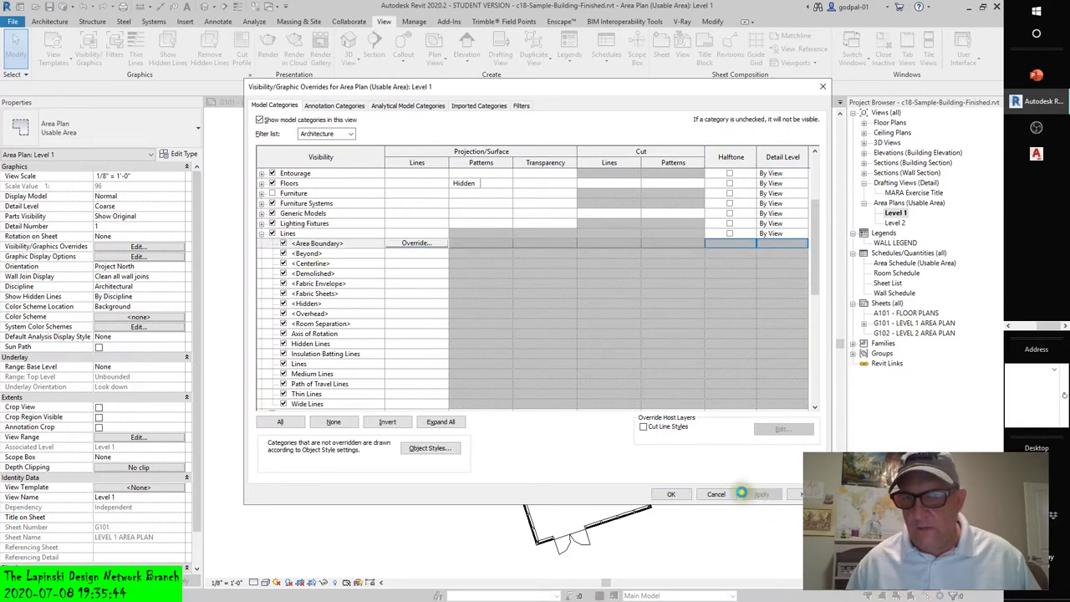
{"action": "left_click", "coordinate": [670, 494]}
{"action": "scroll", "coordinate": [536, 399], "scroll_direction": "down", "scroll_amount": 2}
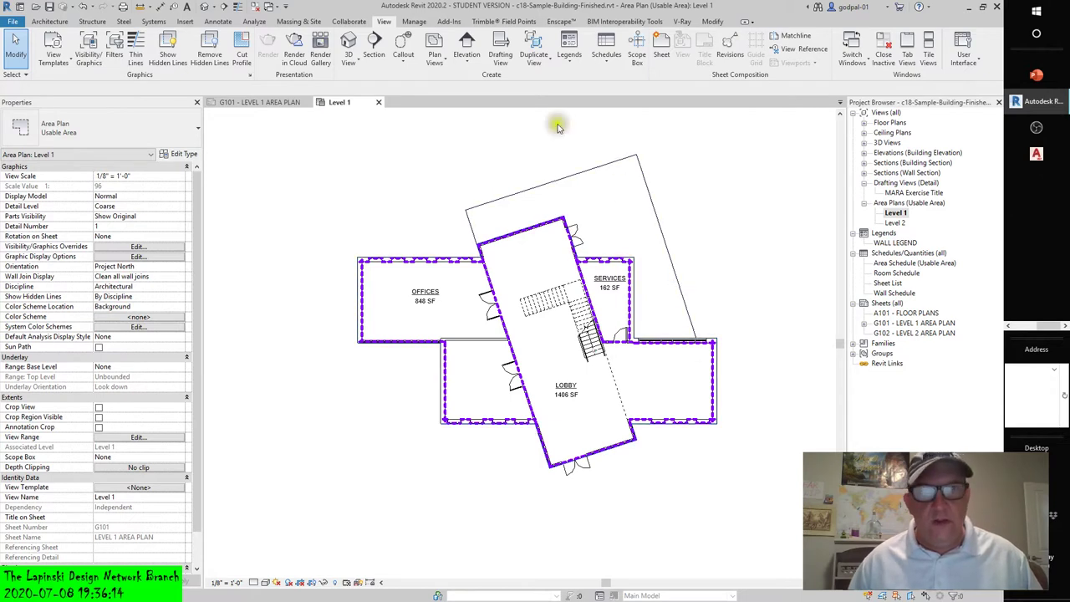
Undo the area boundary visibility change in the Level 1 area plan
{"action": "left_click", "coordinate": [84, 7]}
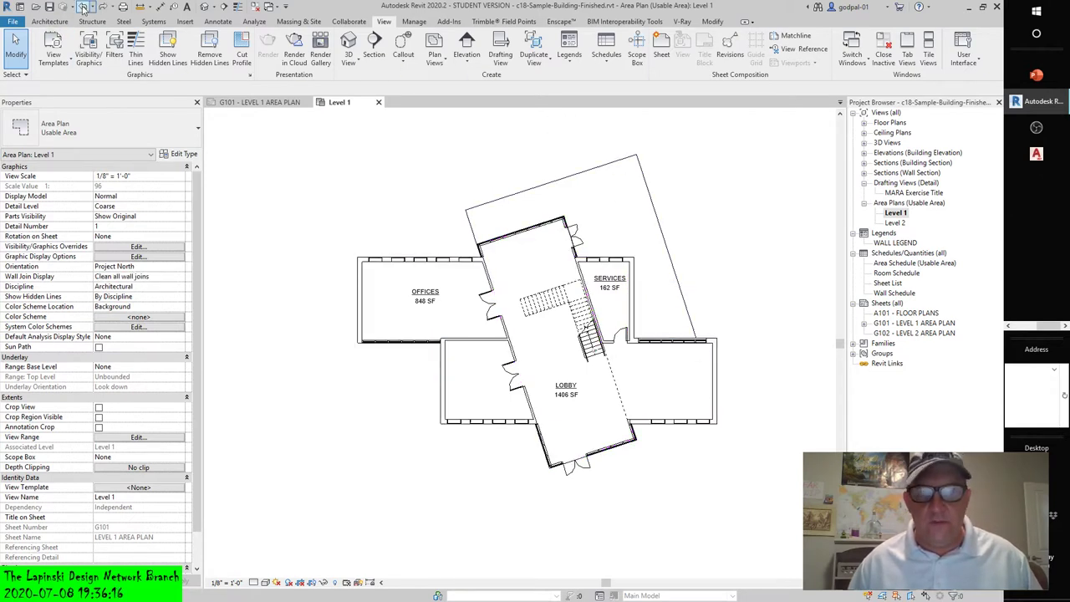
{"action": "left_click", "coordinate": [84, 6]}
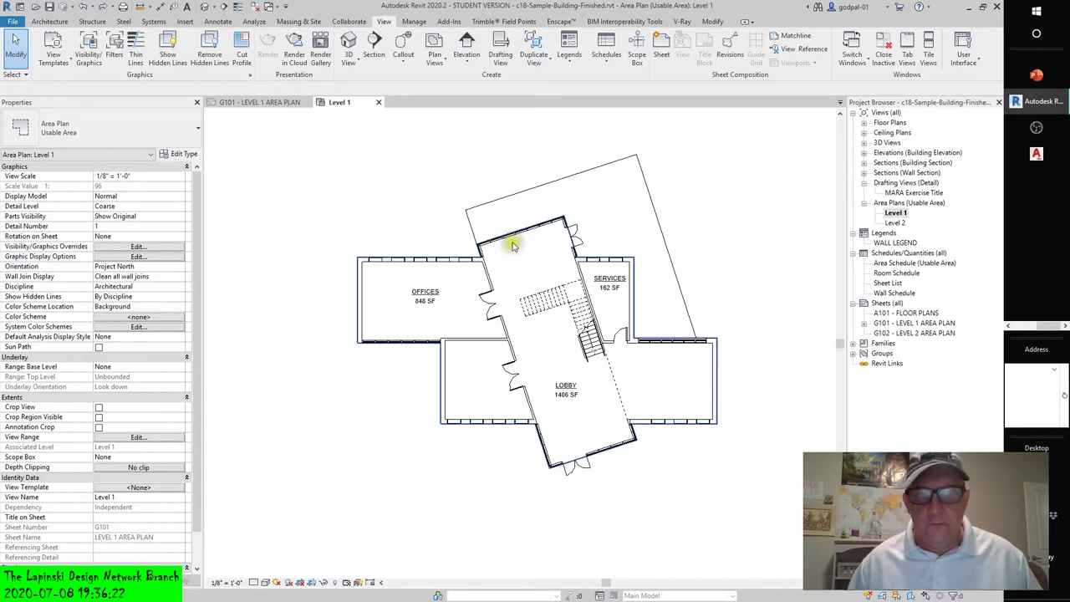
Close the separate Level 1 area plan view and activate the Level 1 view within sheet G101
{"action": "left_click", "coordinate": [378, 102]}
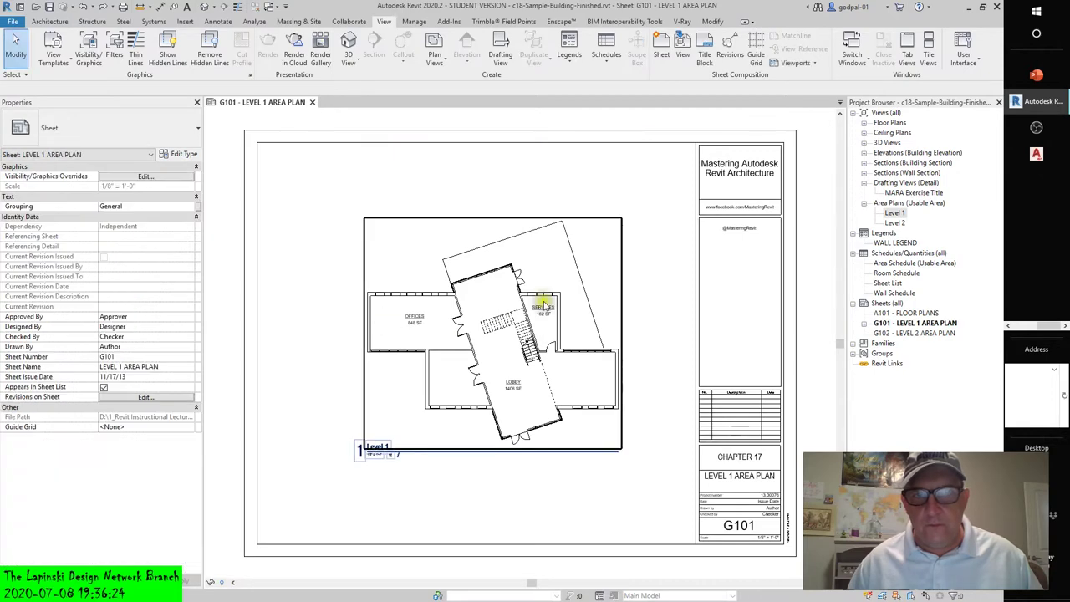
{"action": "left_click", "coordinate": [553, 284]}
{"action": "right_click", "coordinate": [553, 284]}
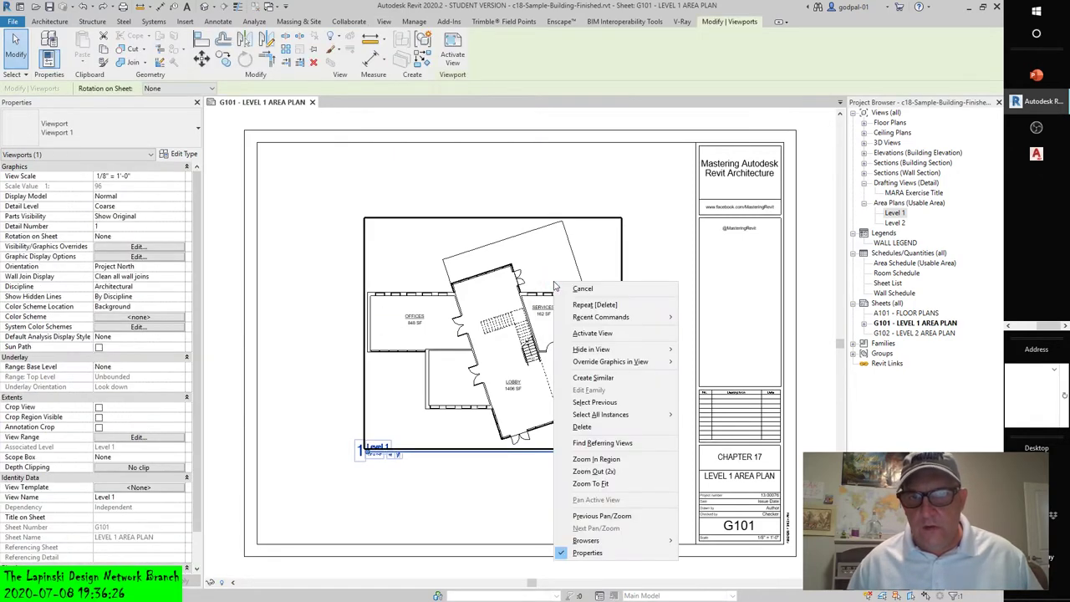
{"action": "left_click", "coordinate": [595, 332]}
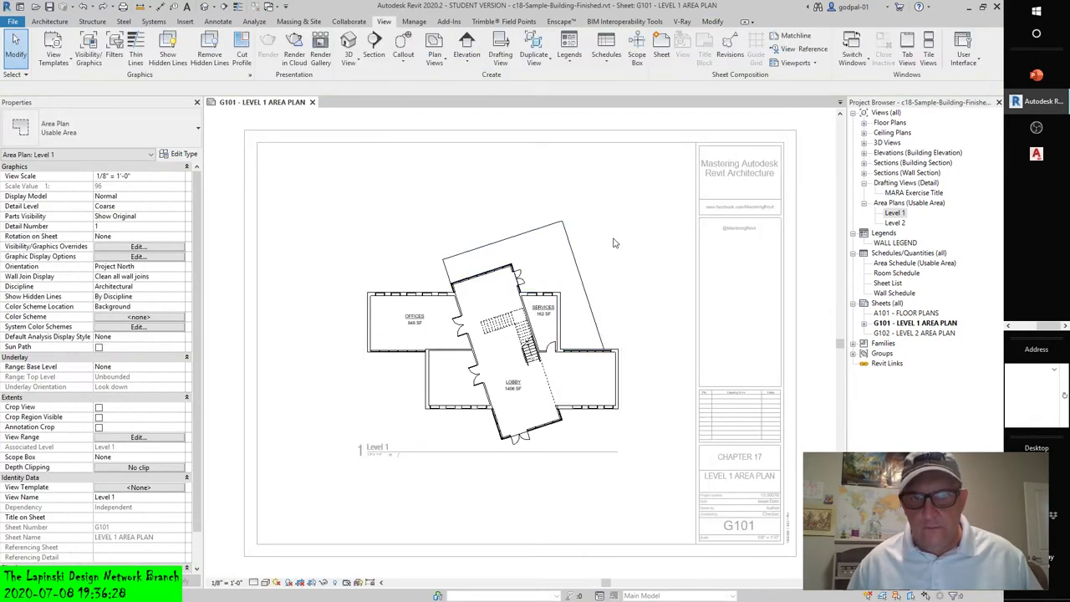
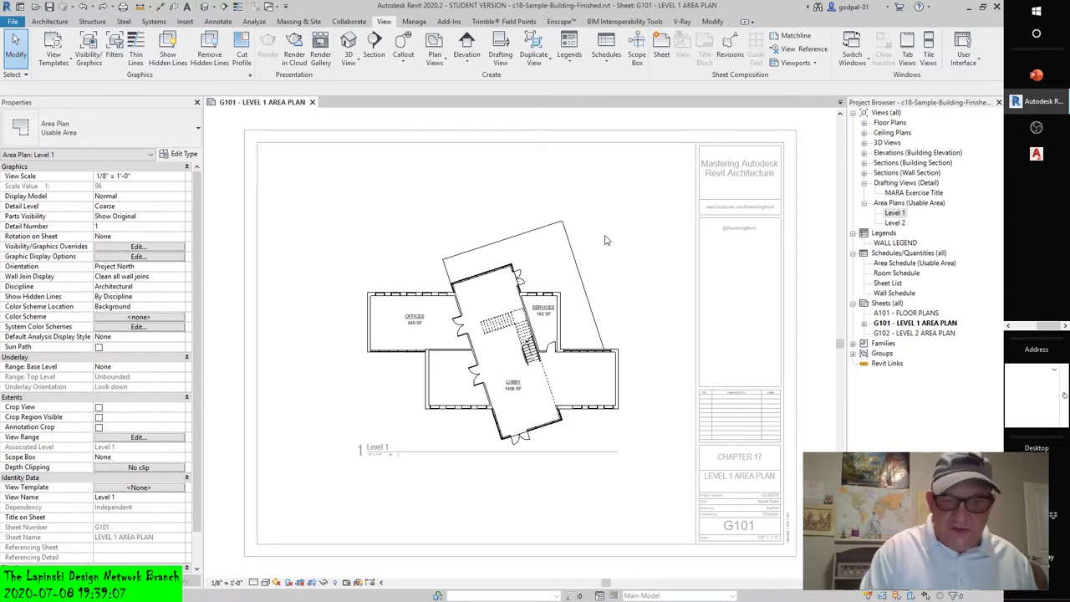
Inspect the visibility/graphic overrides of the Level 1 area plan without changing them, and deactivate the view
{"action": "key", "text": "v"}
{"action": "key", "text": "g"}
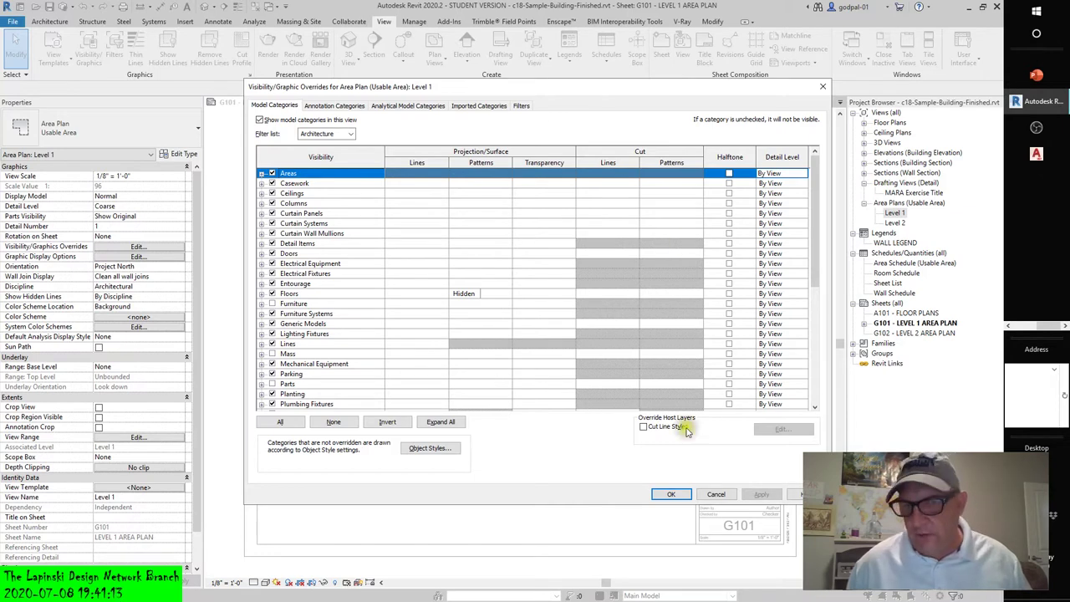
{"action": "left_click", "coordinate": [706, 495]}
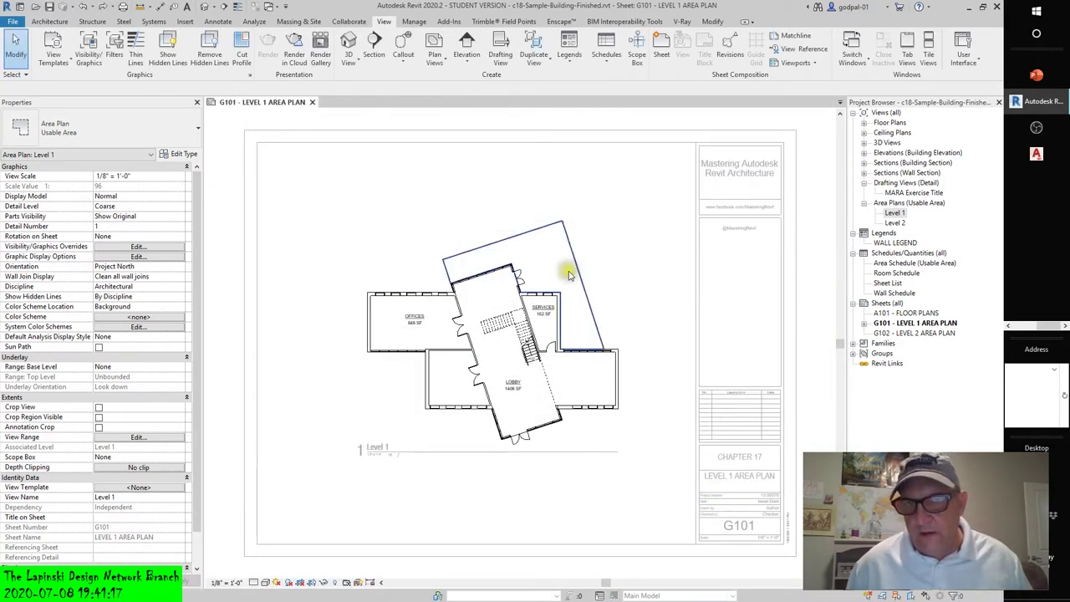
{"action": "right_click", "coordinate": [642, 260]}
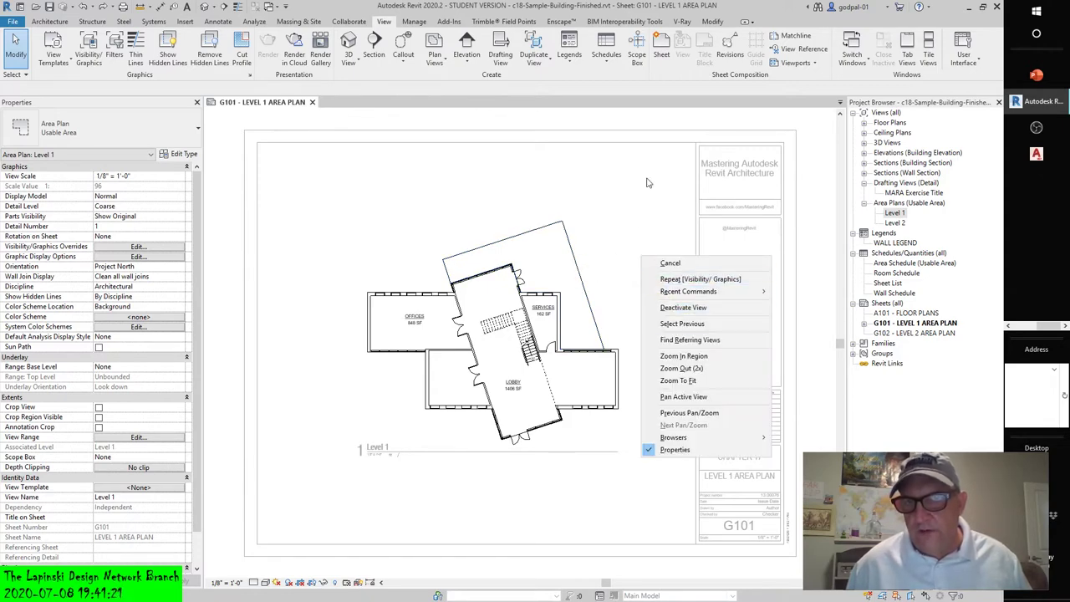
{"action": "left_click", "coordinate": [683, 307]}
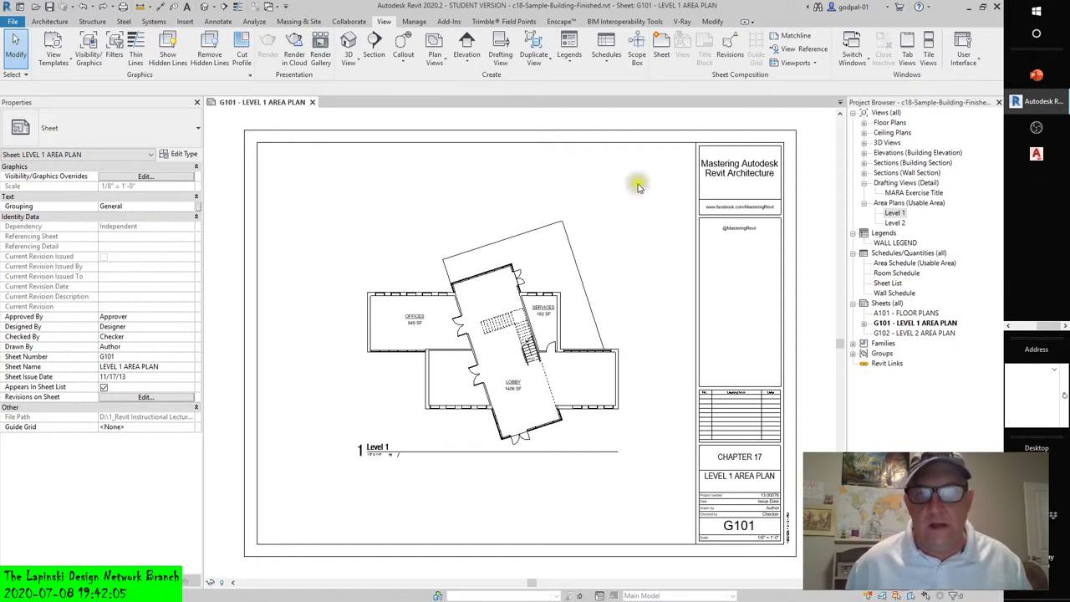
Reactivate the Level 1 view directly from its viewport on the sheet
{"action": "right_click", "coordinate": [627, 194]}
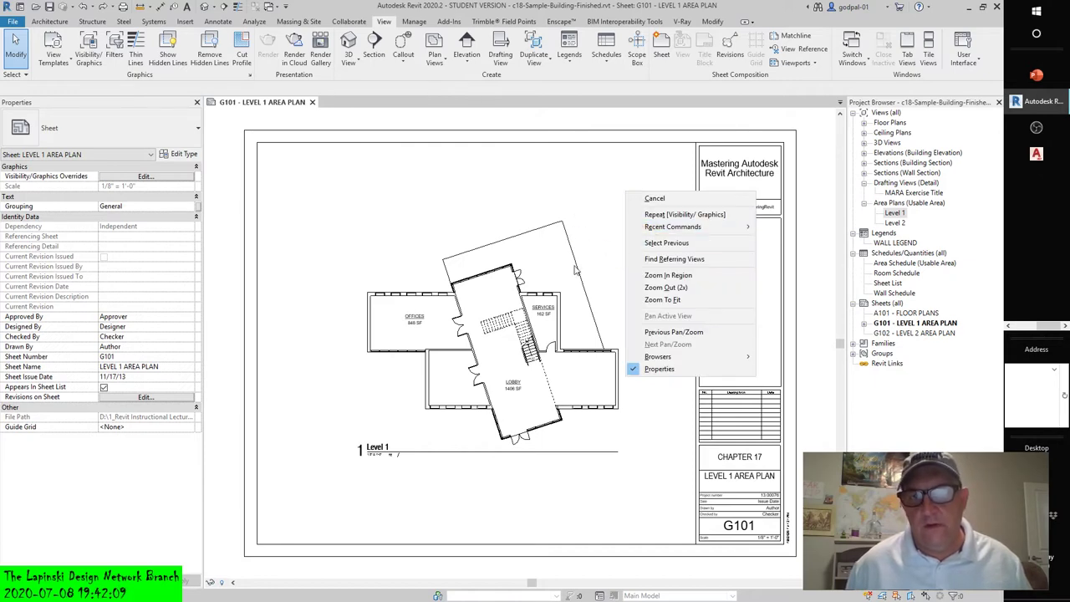
{"action": "left_click", "coordinate": [585, 238]}
{"action": "left_click", "coordinate": [540, 320]}
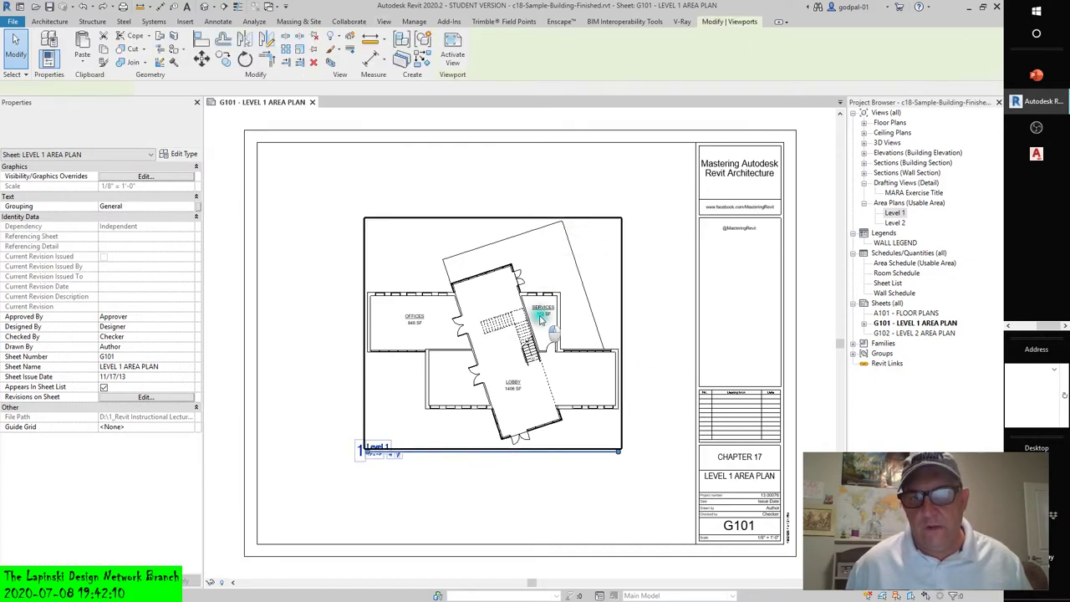
{"action": "double_click", "coordinate": [548, 246]}
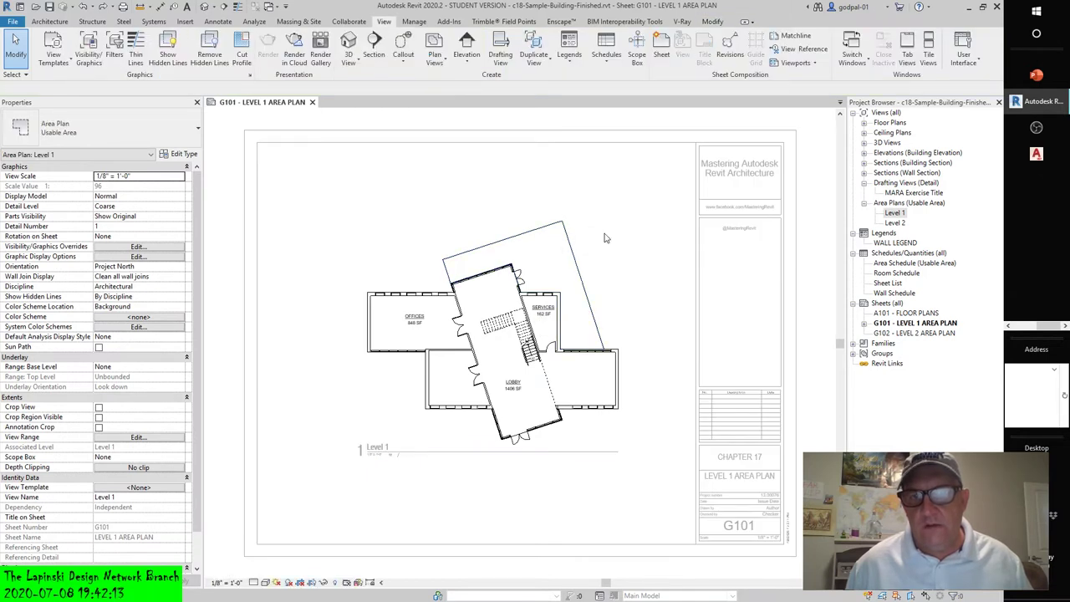
Cancel the boundary edit of the Plaza Slab floor without saving the project, and deactivate the Level 1 view
{"action": "right_click", "coordinate": [569, 265]}
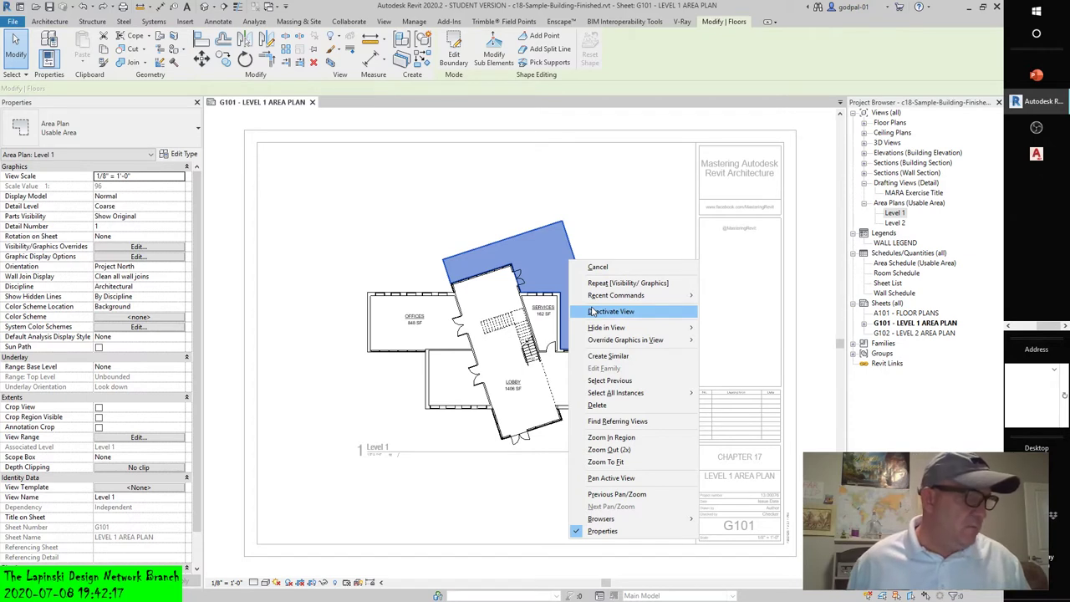
{"action": "right_click", "coordinate": [657, 185]}
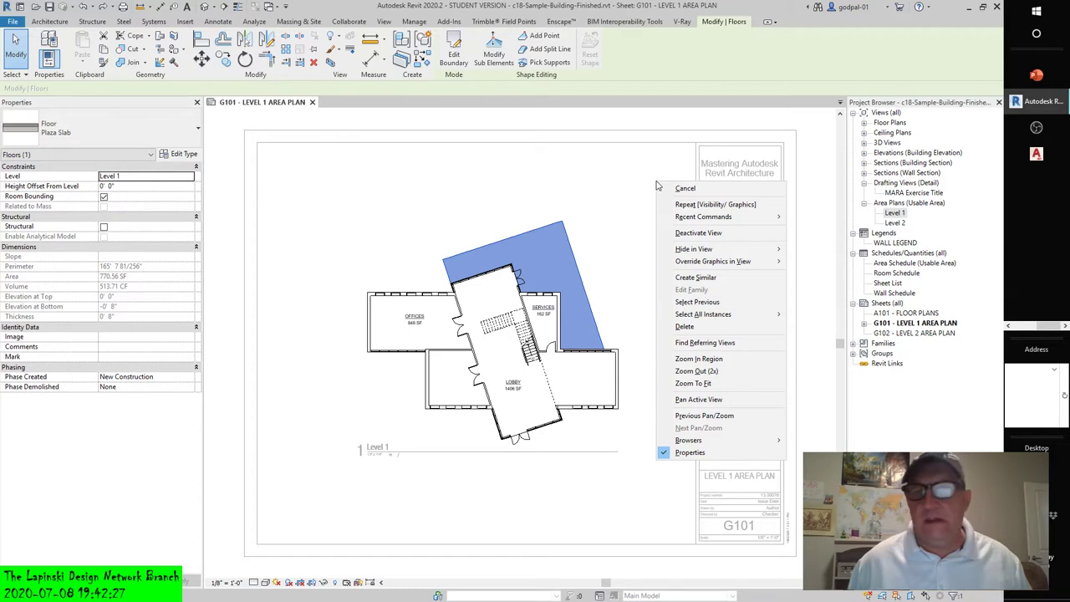
{"action": "left_click", "coordinate": [330, 167]}
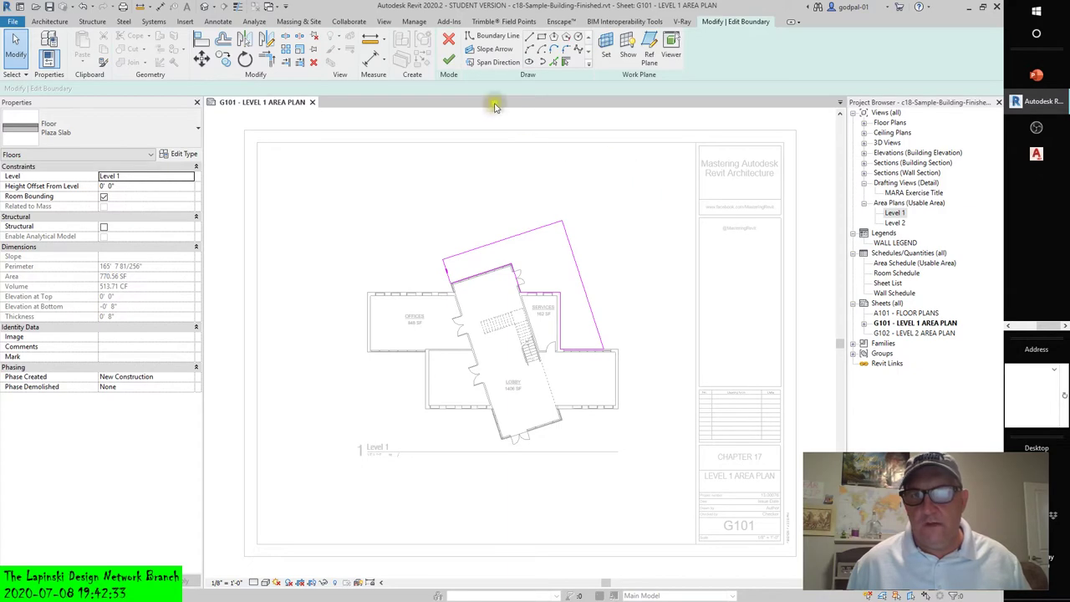
{"action": "left_click", "coordinate": [448, 39]}
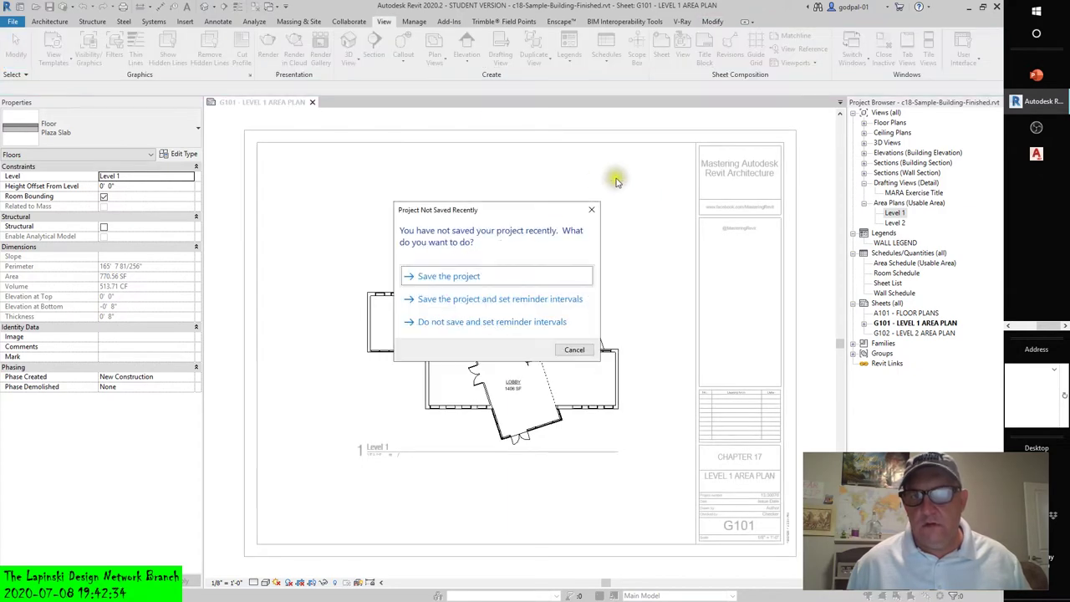
{"action": "left_click", "coordinate": [573, 349]}
{"action": "left_click", "coordinate": [810, 255]}
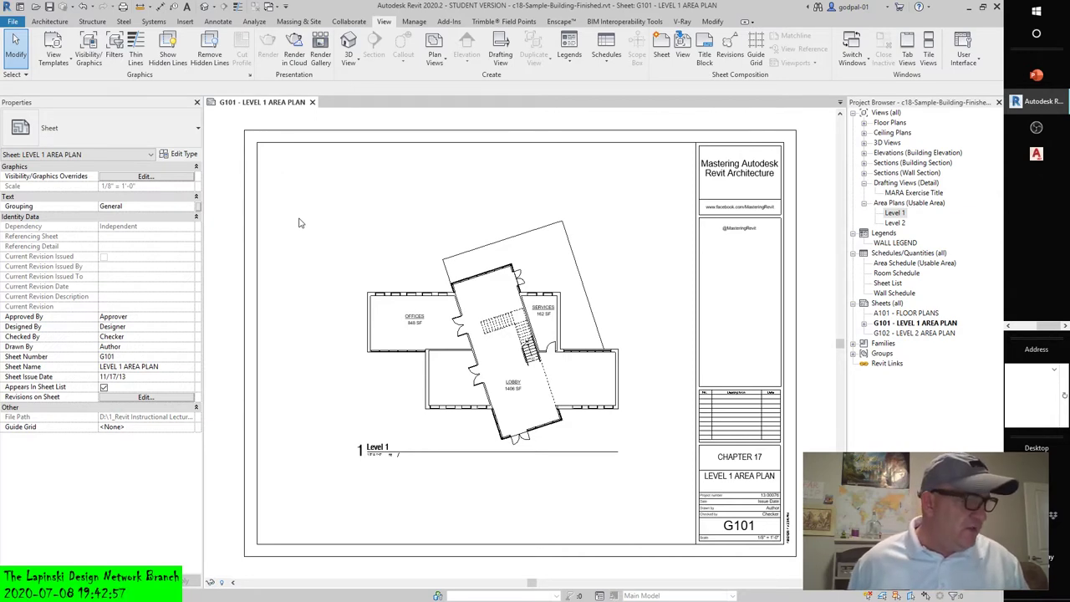
Shorten the Level 1 viewport's title line so it ends just past the title text
{"action": "left_click", "coordinate": [497, 283]}
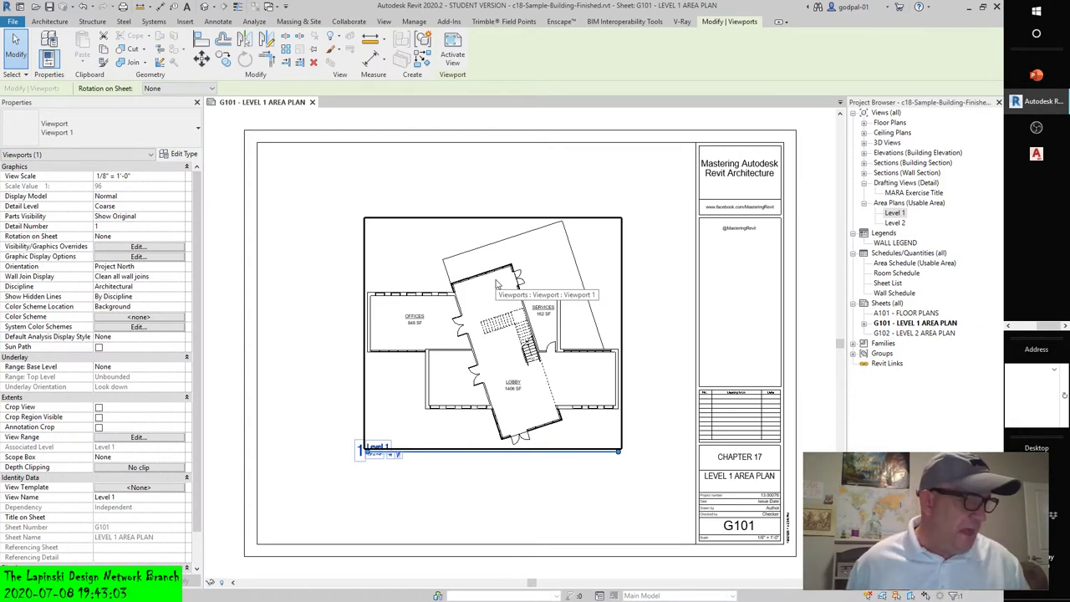
{"action": "scroll", "coordinate": [381, 451], "scroll_direction": "up", "scroll_amount": 4}
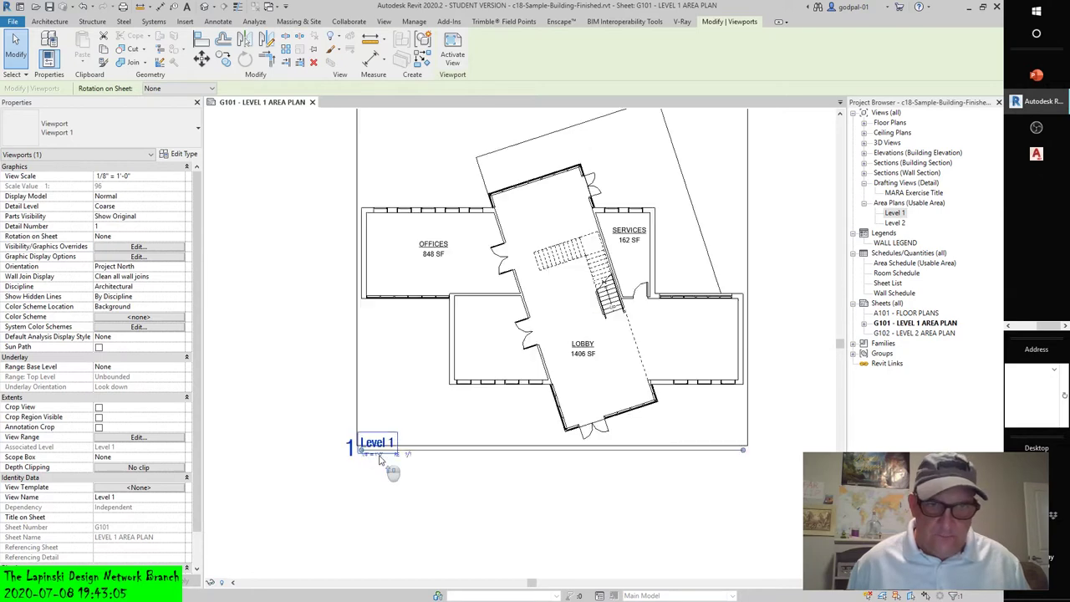
{"action": "scroll", "coordinate": [380, 460], "scroll_direction": "down", "scroll_amount": 5}
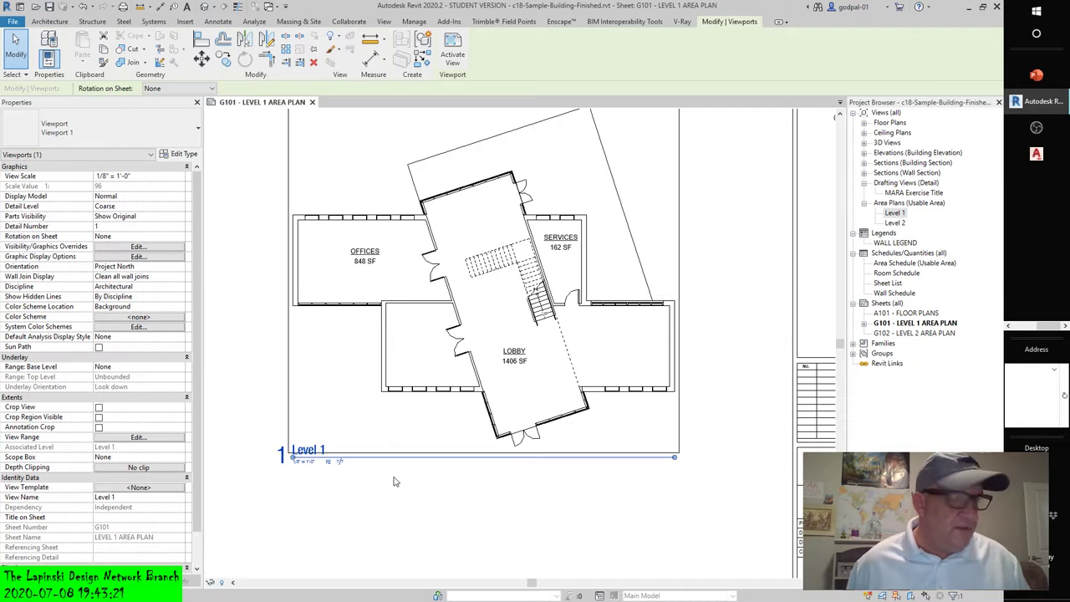
{"action": "left_click_drag", "start_coordinate": [676, 459], "coordinate": [351, 493]}
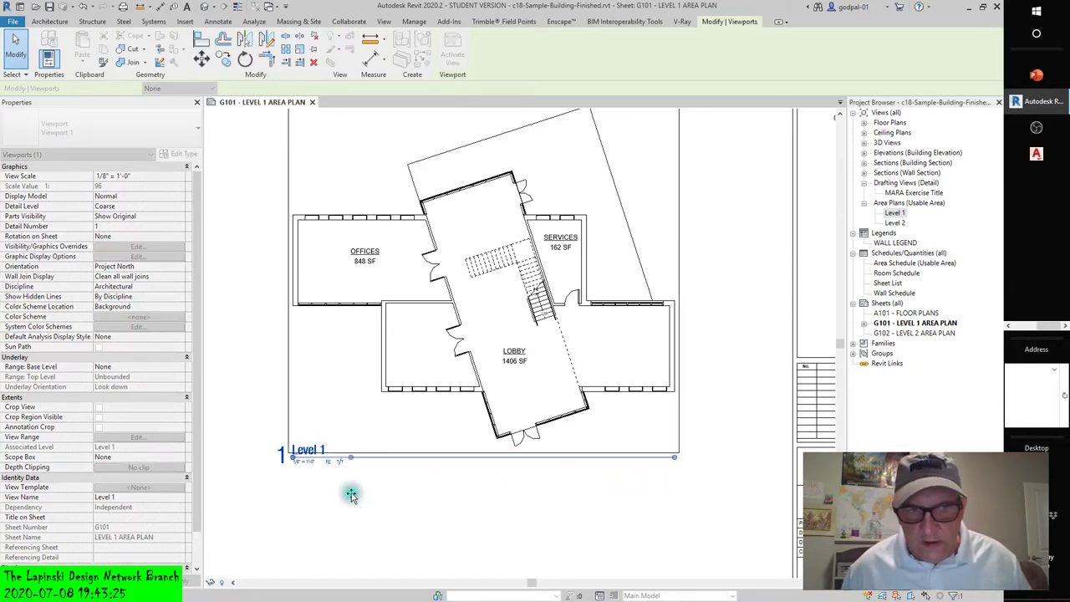
{"action": "left_click", "coordinate": [351, 503]}
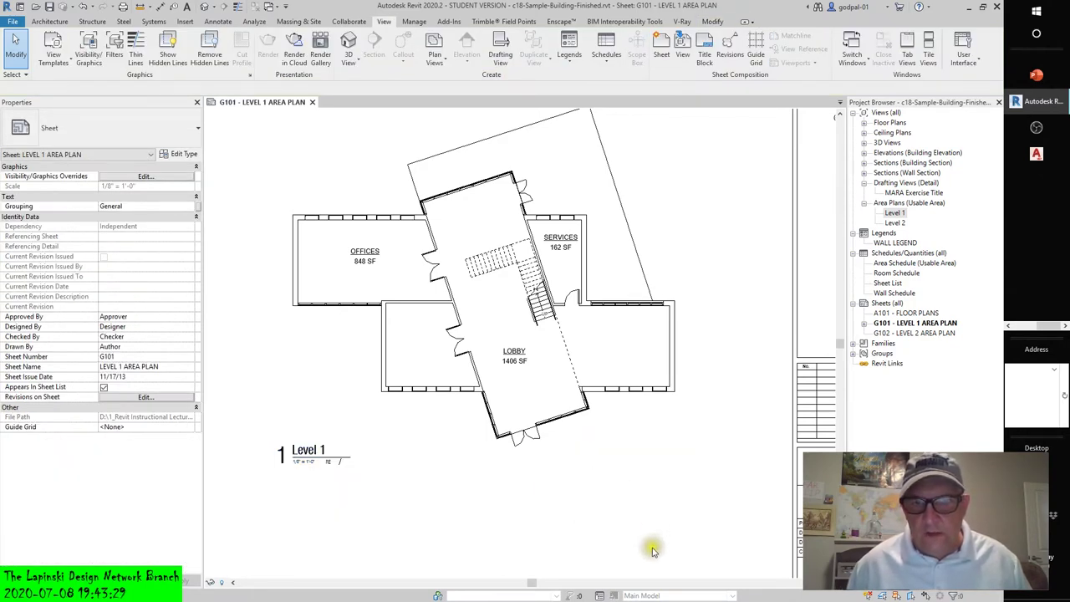
Undo the last title line length change and fit the whole sheet in the view
{"action": "middle_click_drag", "start_coordinate": [573, 528], "coordinate": [619, 443]}
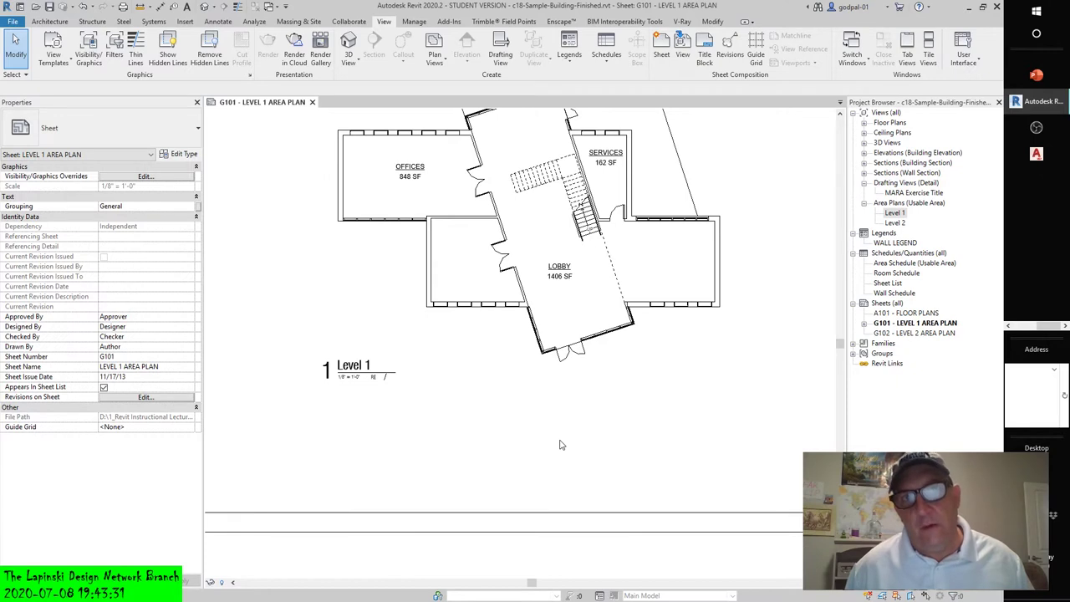
{"action": "left_click", "coordinate": [84, 6]}
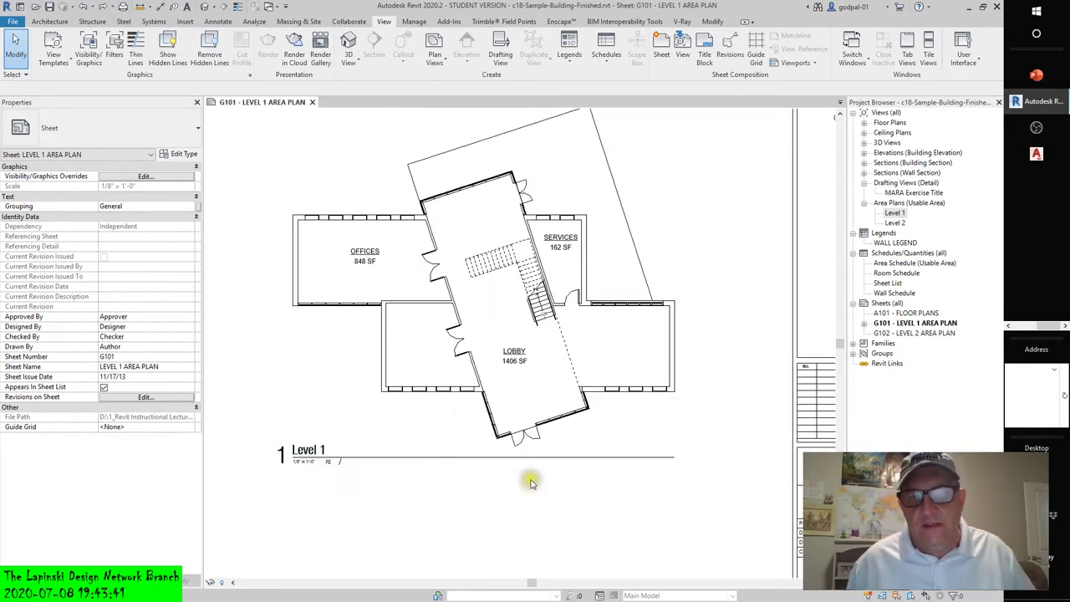
{"action": "key", "text": "z"}
{"action": "key", "text": "f"}
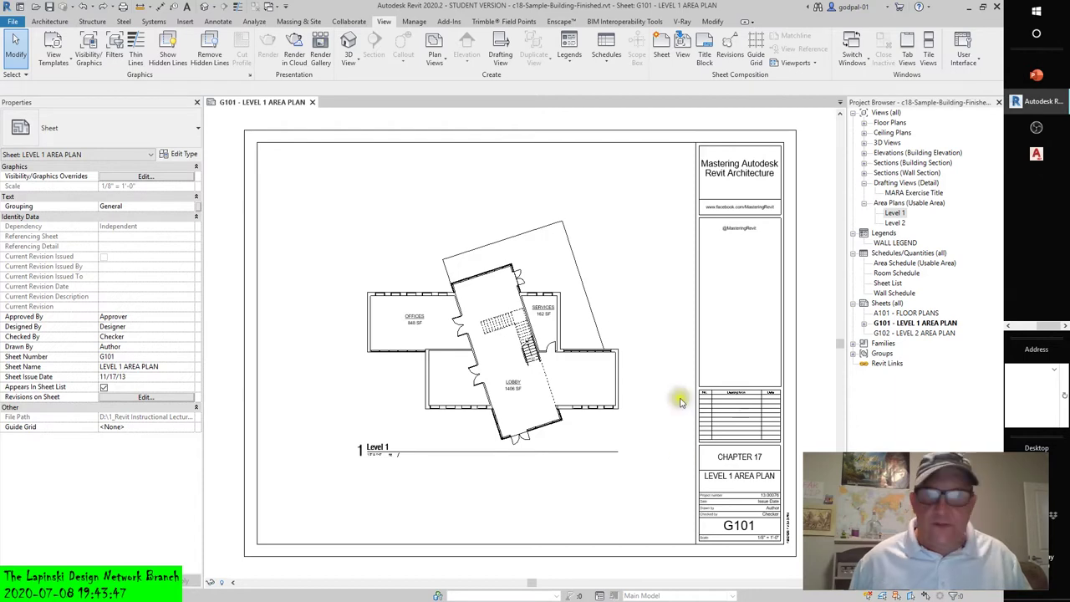
Compare selecting the Level 1 view title with selecting its viewport, and briefly activate and deactivate the view
{"action": "left_click", "coordinate": [542, 458]}
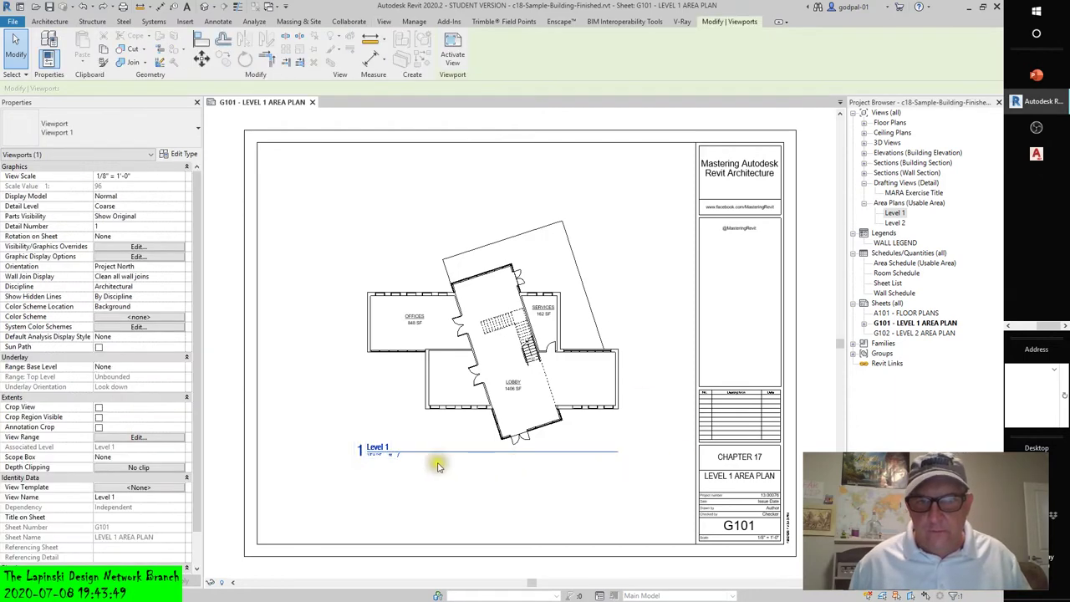
{"action": "left_click", "coordinate": [367, 501]}
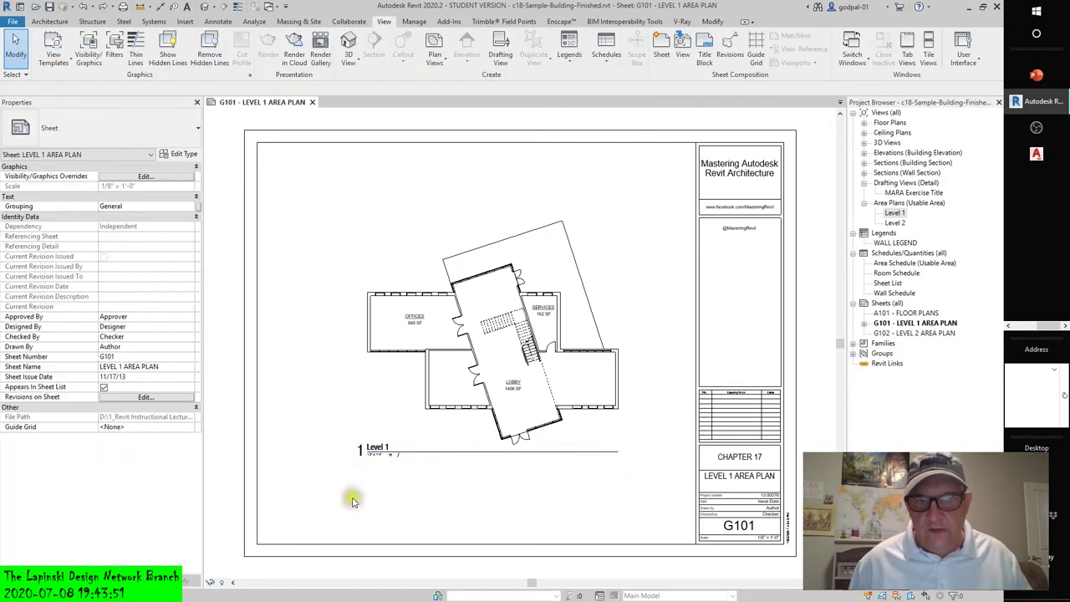
{"action": "left_click", "coordinate": [448, 294]}
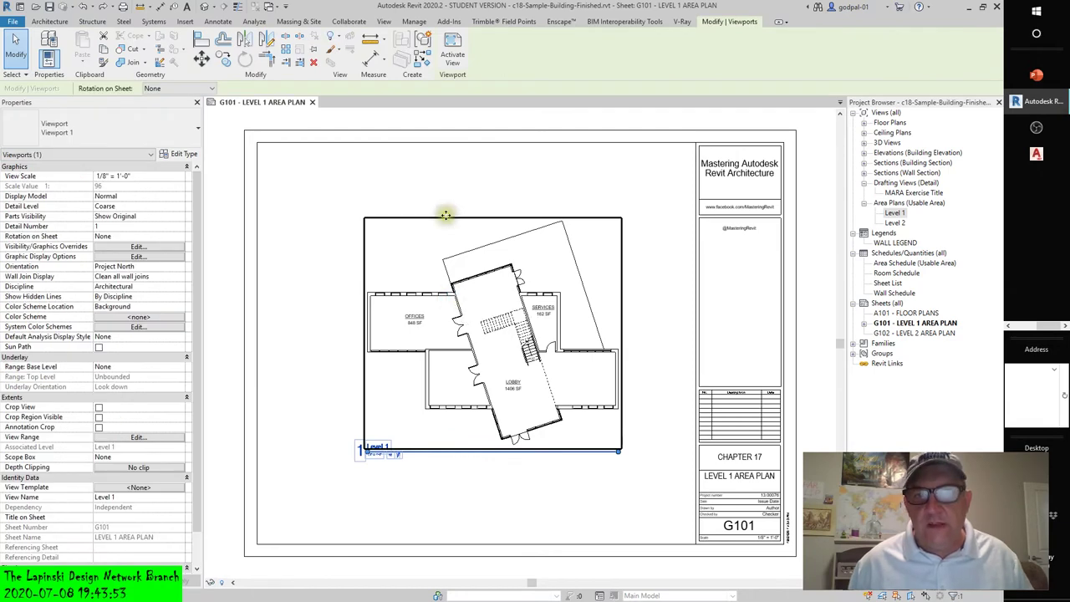
{"action": "left_click", "coordinate": [649, 491]}
{"action": "double_click", "coordinate": [378, 452]}
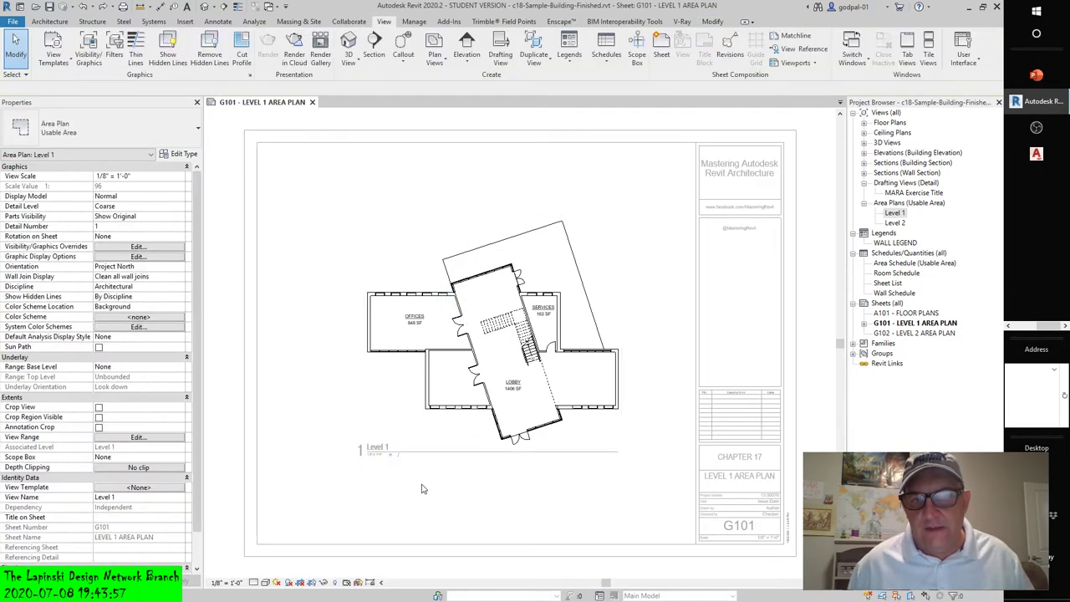
{"action": "double_click", "coordinate": [648, 166]}
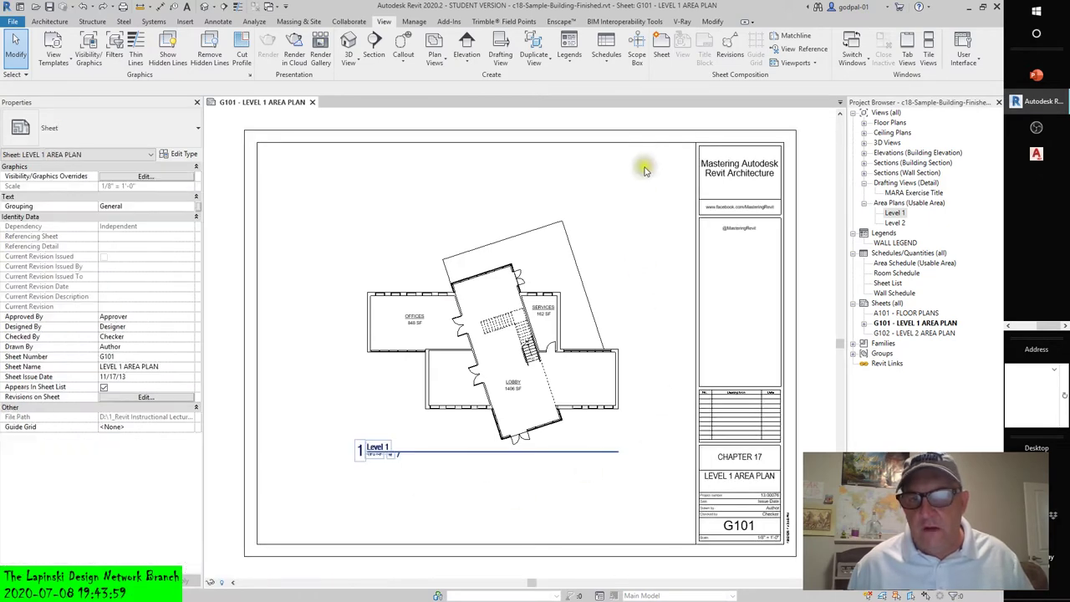
Move the Level 1 view title up and to the right, inside the viewport boundary below the plan
{"action": "left_click", "coordinate": [597, 458]}
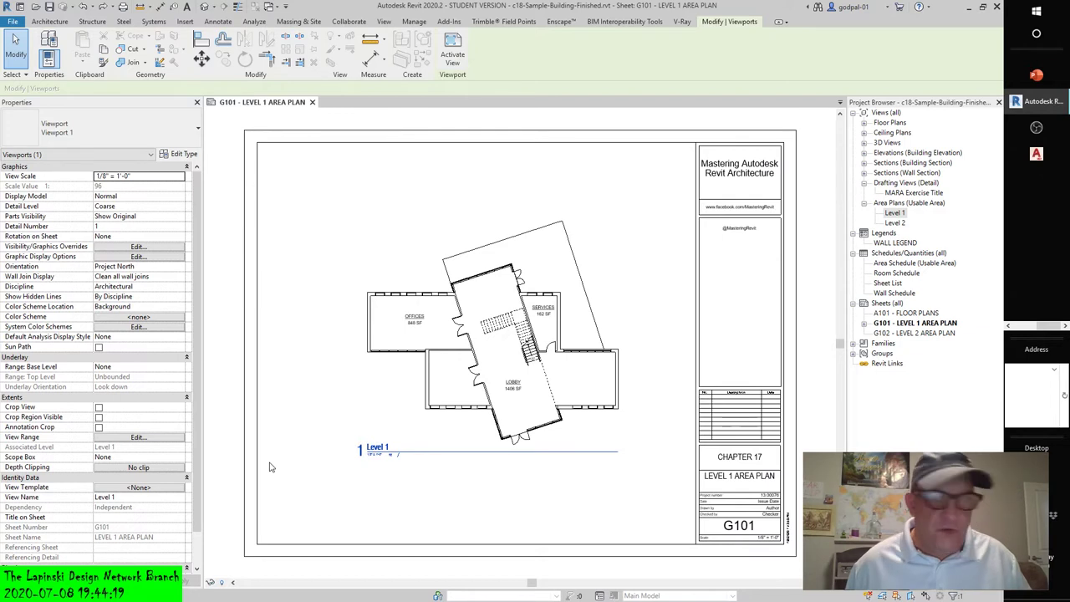
{"action": "left_click_drag", "start_coordinate": [390, 447], "coordinate": [419, 424]}
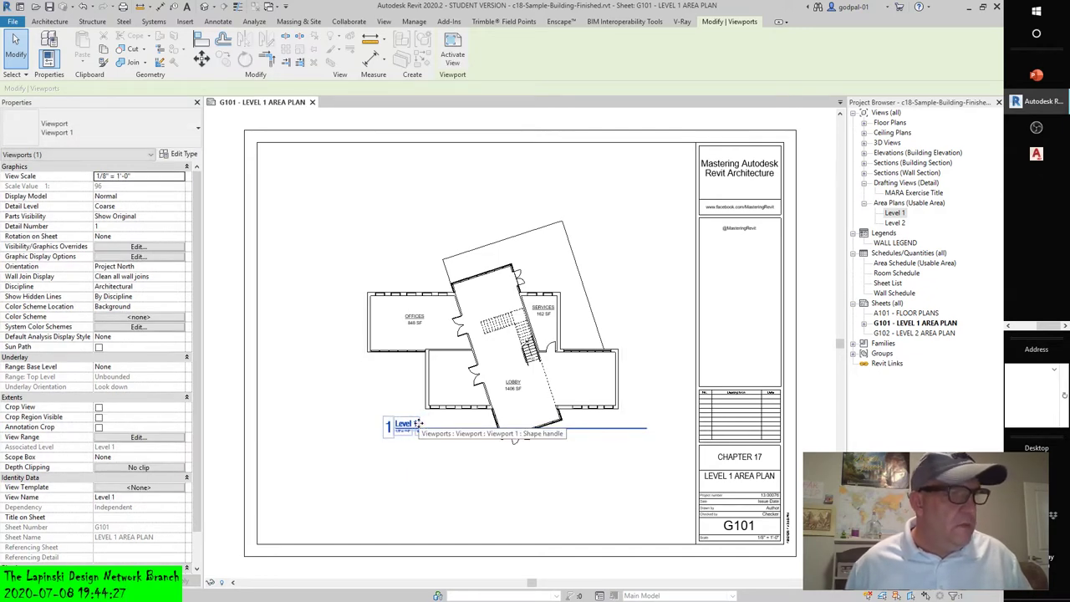
{"action": "left_click", "coordinate": [456, 480]}
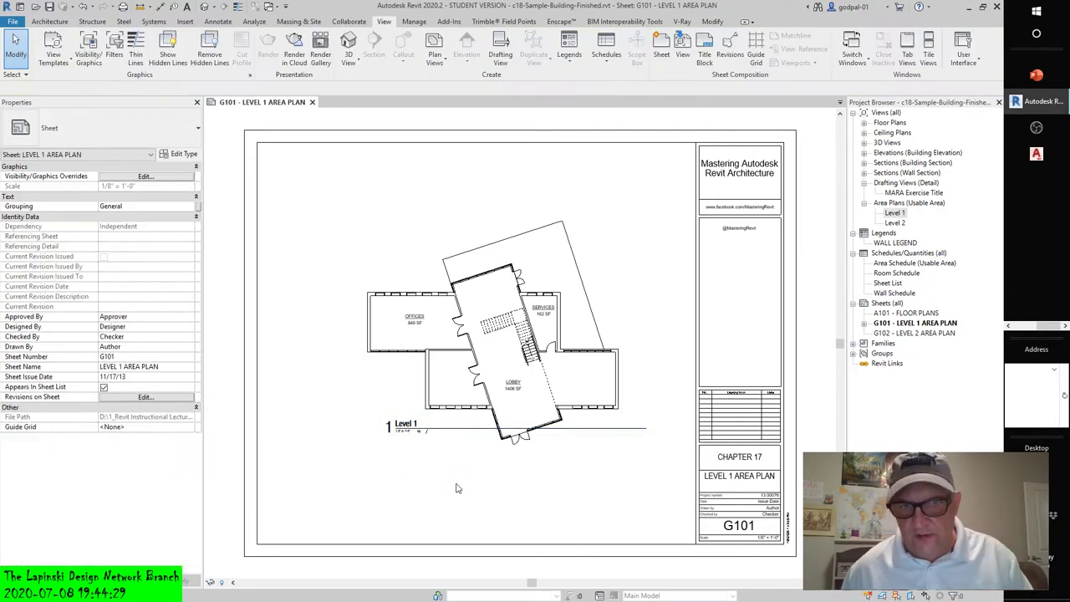
Shorten the relocated Level 1 title line to just past its text so it no longer crosses the plan
{"action": "left_click", "coordinate": [585, 263]}
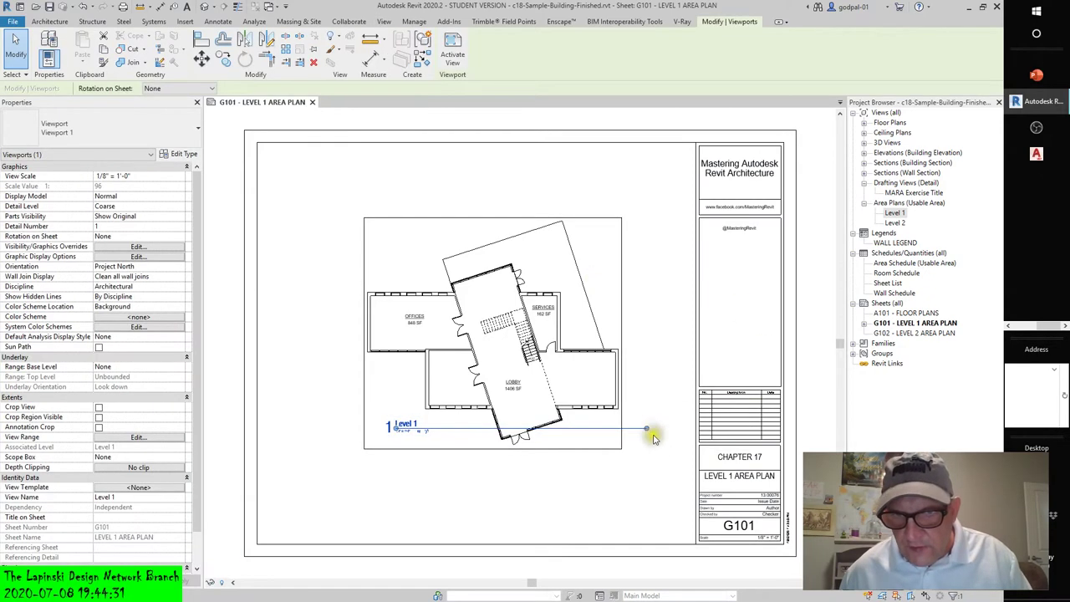
{"action": "left_click_drag", "start_coordinate": [648, 432], "coordinate": [438, 432]}
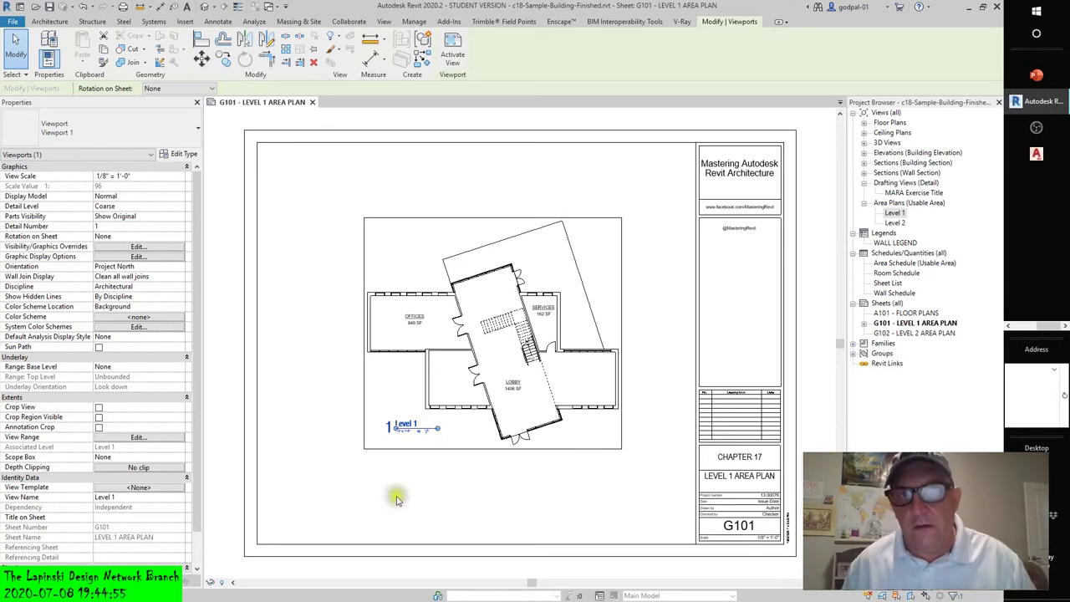
{"action": "scroll", "coordinate": [402, 451], "scroll_direction": "up", "scroll_amount": 3}
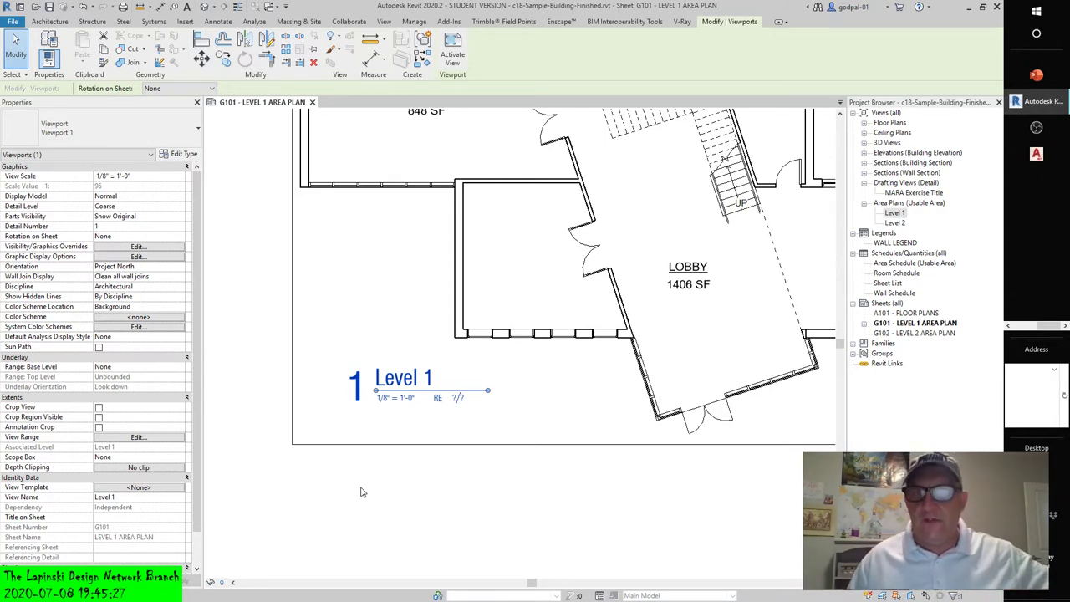
Deselect the Level 1 viewport and check which guide grids are available for sheet G101 without assigning one
{"action": "left_click", "coordinate": [483, 468]}
{"action": "scroll", "coordinate": [494, 464], "scroll_direction": "down", "scroll_amount": 5}
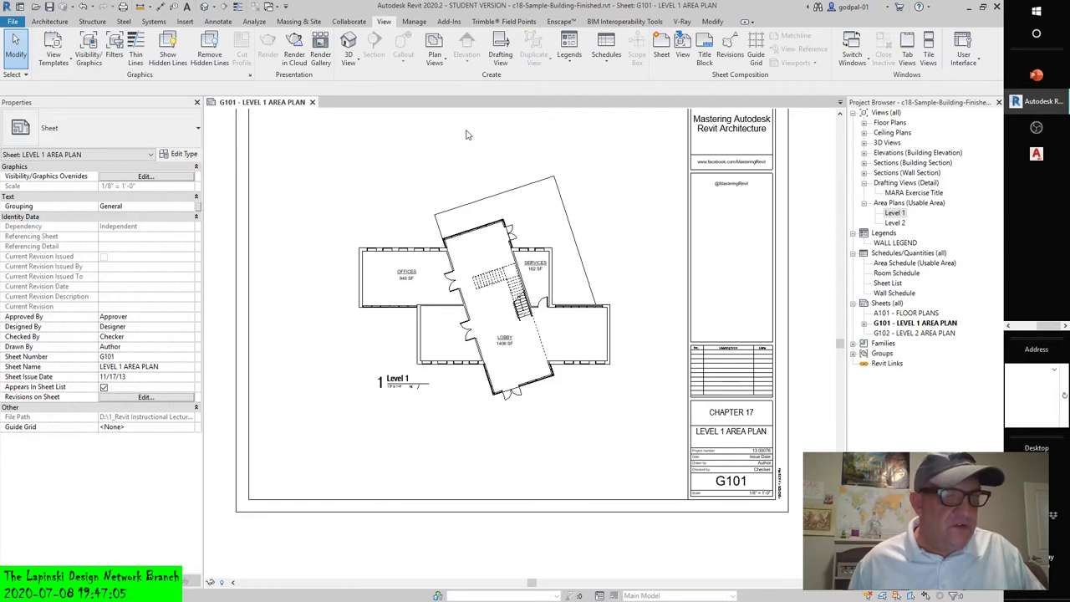
{"action": "left_click", "coordinate": [754, 54]}
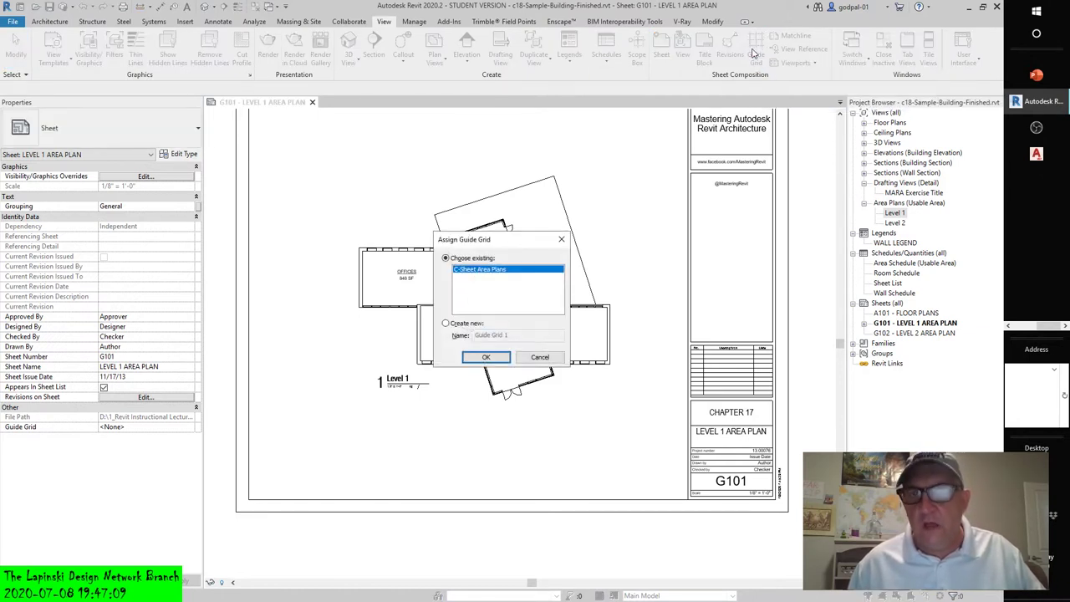
{"action": "left_click", "coordinate": [539, 355]}
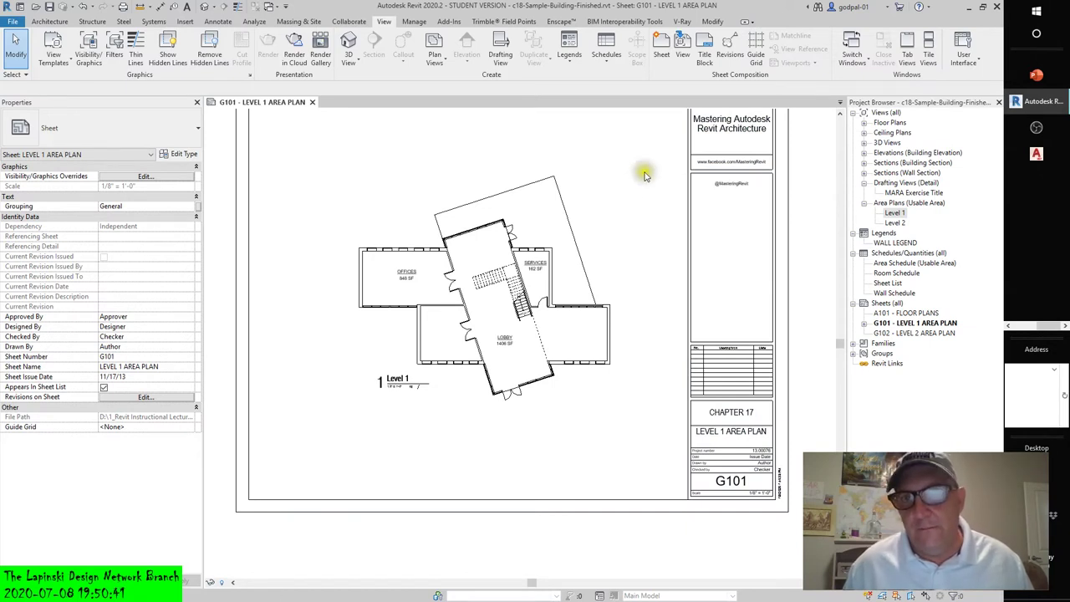
Assign the existing C-Sheet Area Plans guide grid to sheet G101
{"action": "middle_click_drag", "start_coordinate": [645, 175], "coordinate": [651, 221]}
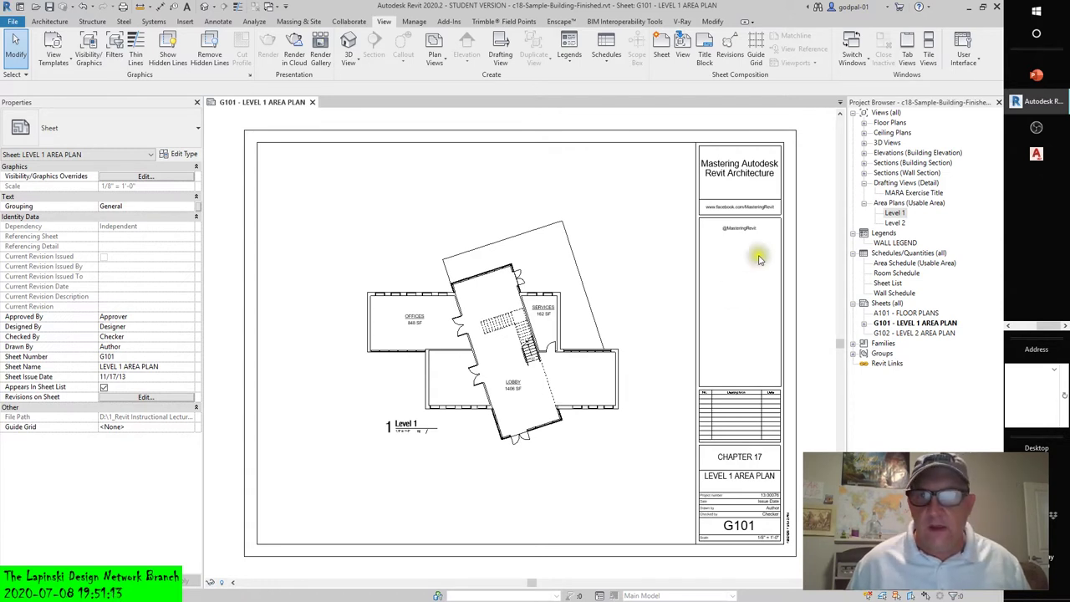
{"action": "left_click", "coordinate": [756, 50]}
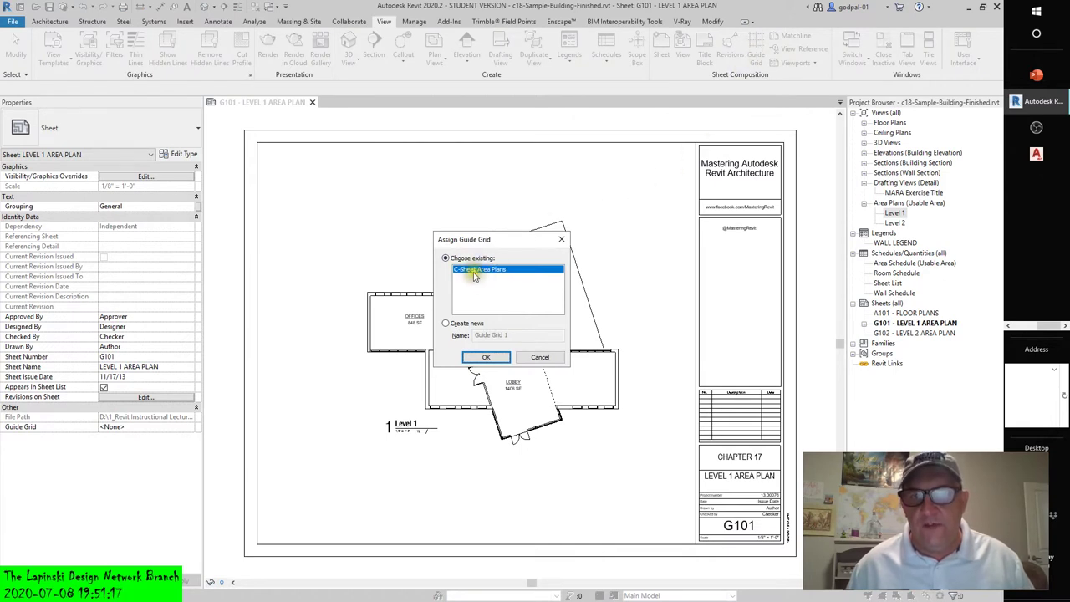
{"action": "left_click", "coordinate": [446, 324]}
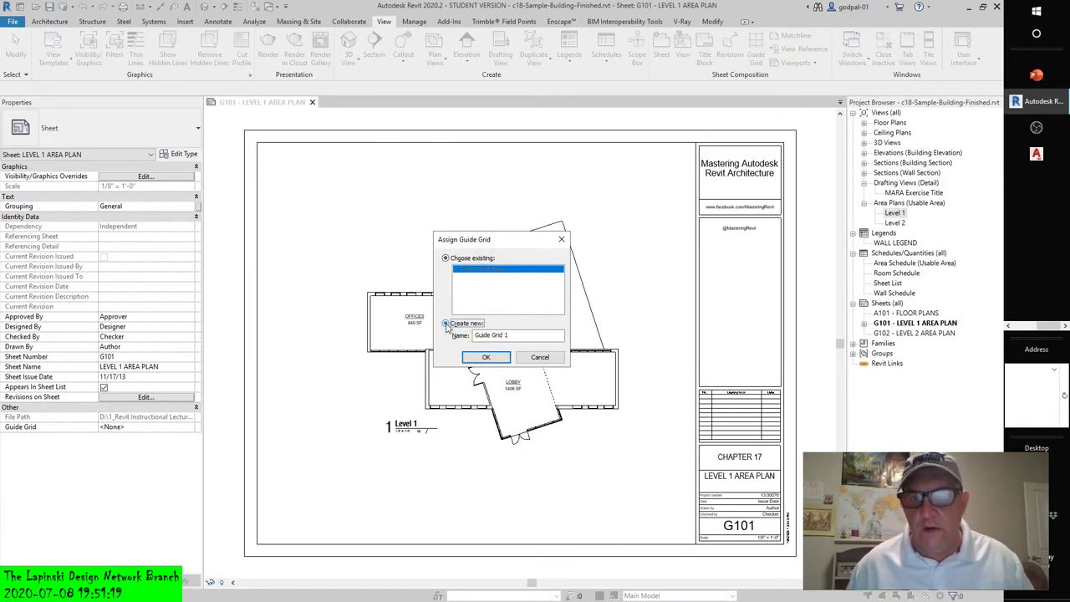
{"action": "left_click", "coordinate": [457, 259]}
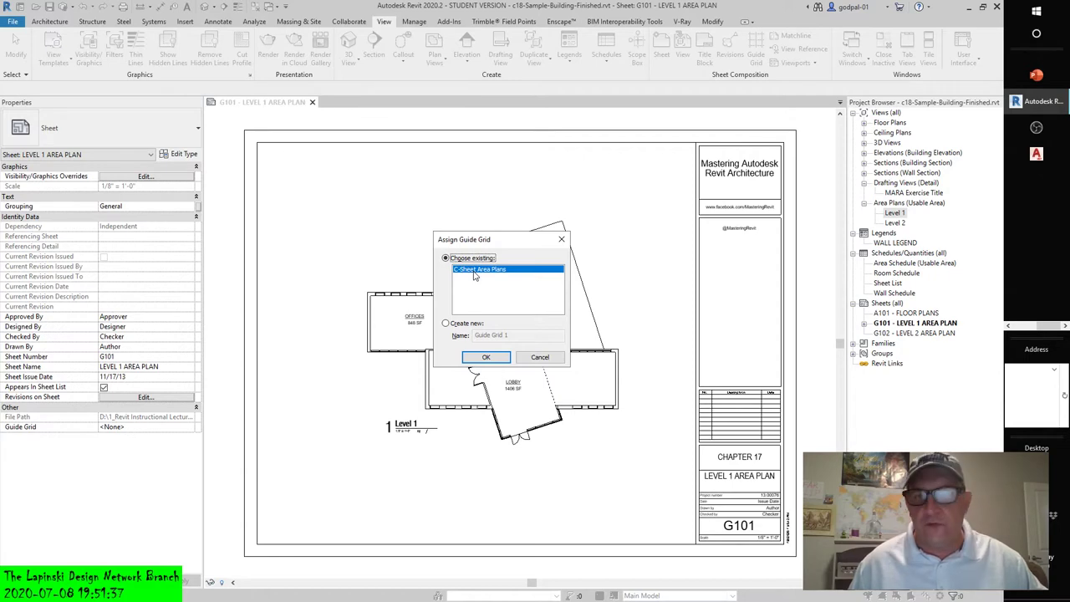
{"action": "left_click", "coordinate": [483, 357]}
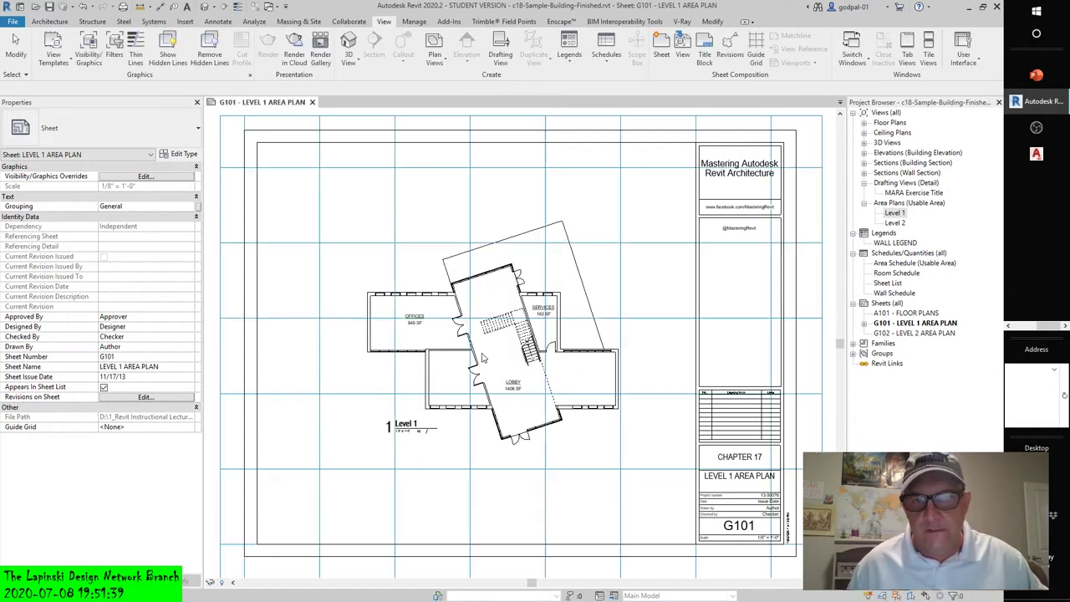
{"action": "scroll", "coordinate": [518, 333], "scroll_direction": "down", "scroll_amount": 2}
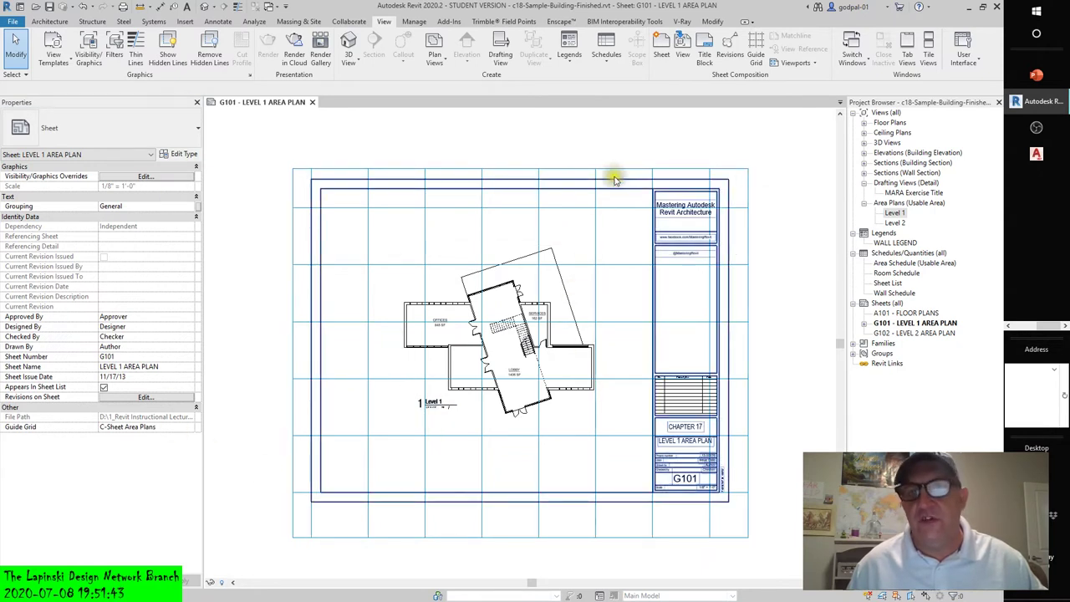
Select the guide grid on the sheet and examine its guide spacing property
{"action": "left_click", "coordinate": [592, 219]}
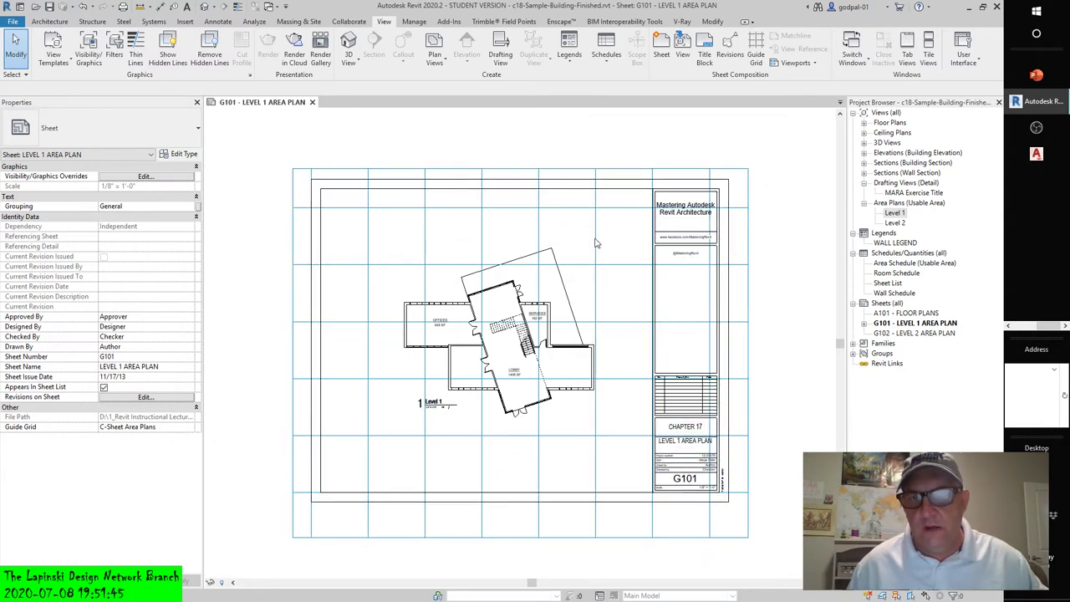
{"action": "left_click", "coordinate": [256, 213]}
{"action": "left_click", "coordinate": [292, 205]}
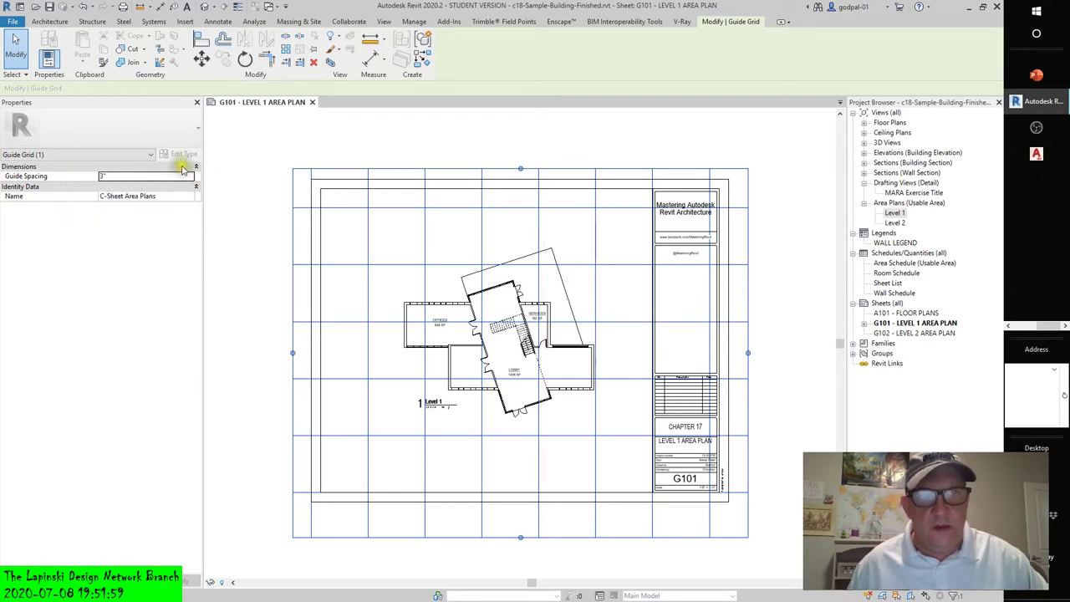
{"action": "double_click", "coordinate": [121, 176]}
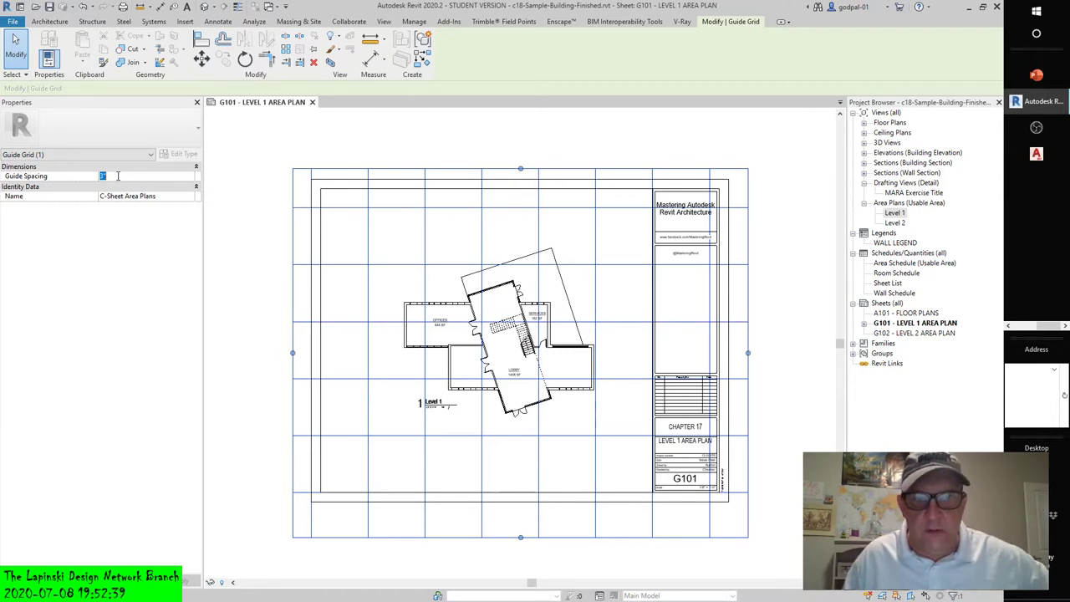
{"action": "type", "text": "40"}
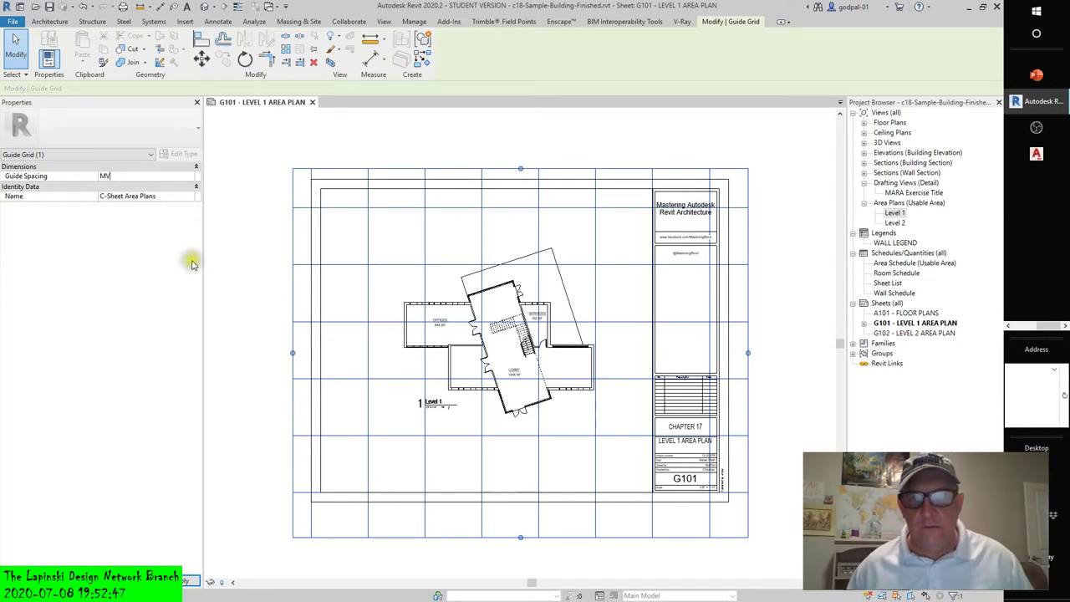
{"action": "left_click", "coordinate": [569, 308]}
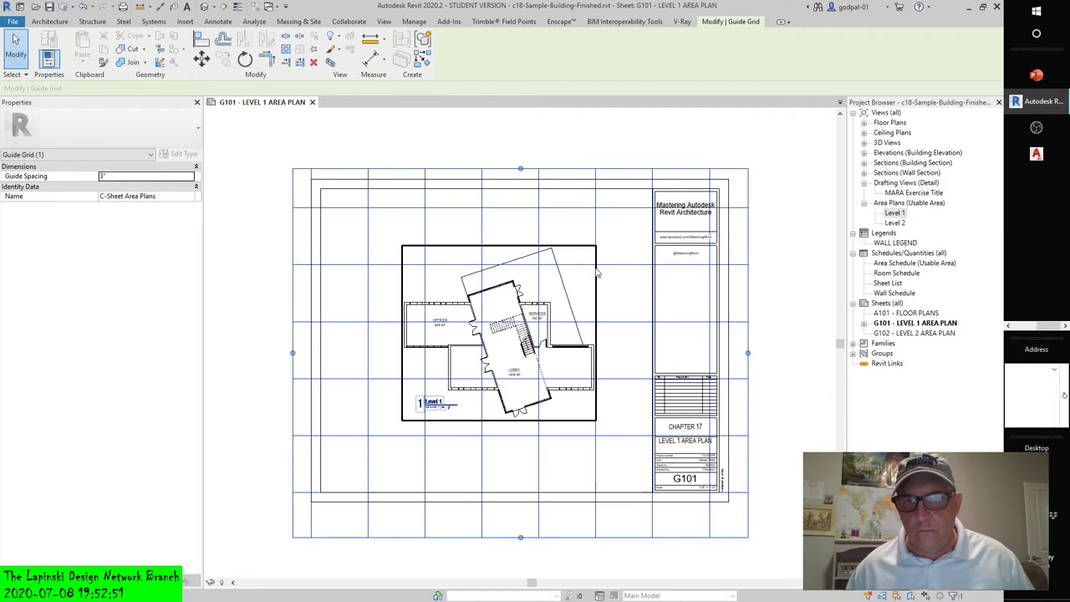
Move the guide grid so one of its intersections meets the upper-left corner of the title block's inner border
{"action": "left_click", "coordinate": [546, 535]}
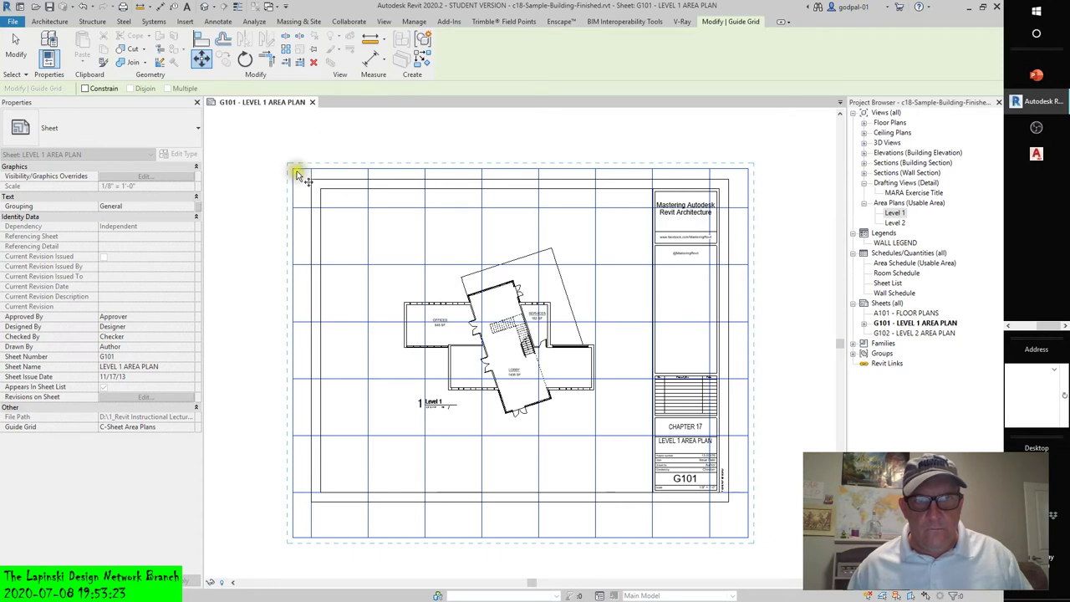
{"action": "left_click_drag", "start_coordinate": [292, 174], "coordinate": [310, 210]}
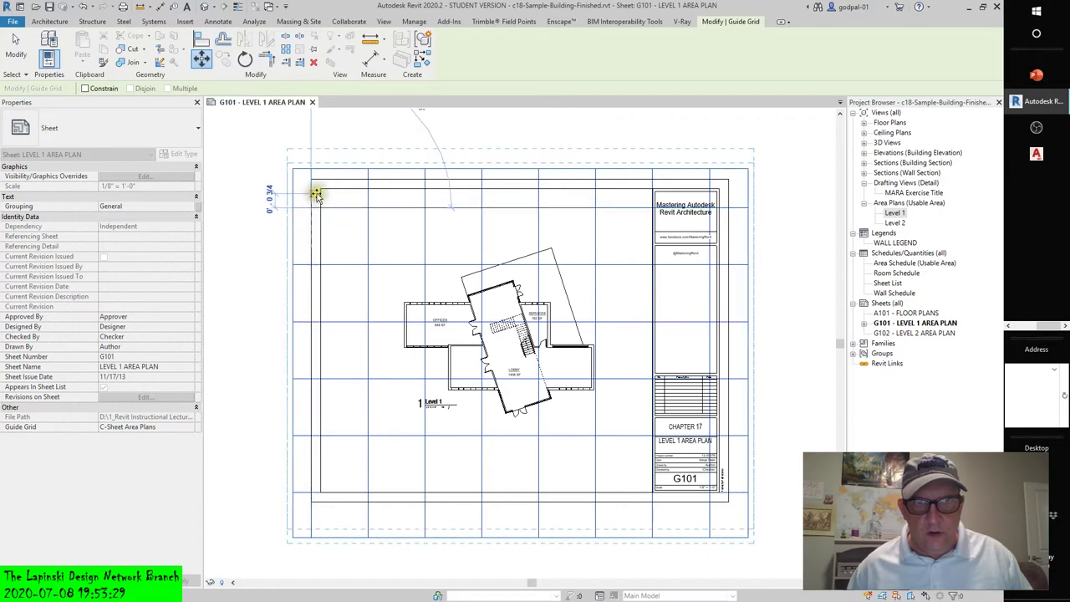
{"action": "left_click", "coordinate": [318, 190]}
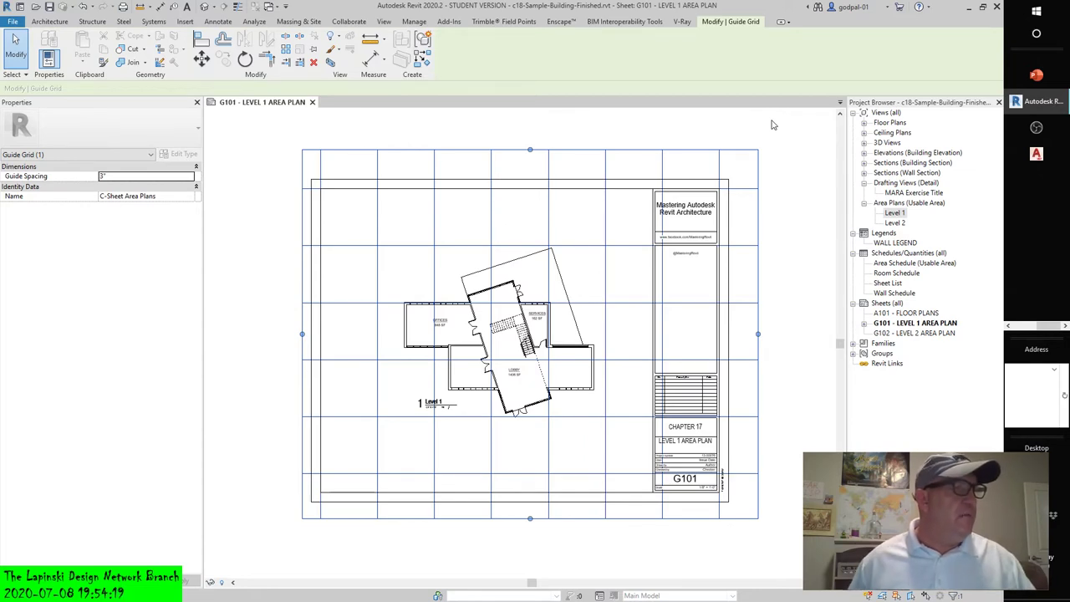
{"action": "left_click", "coordinate": [794, 177]}
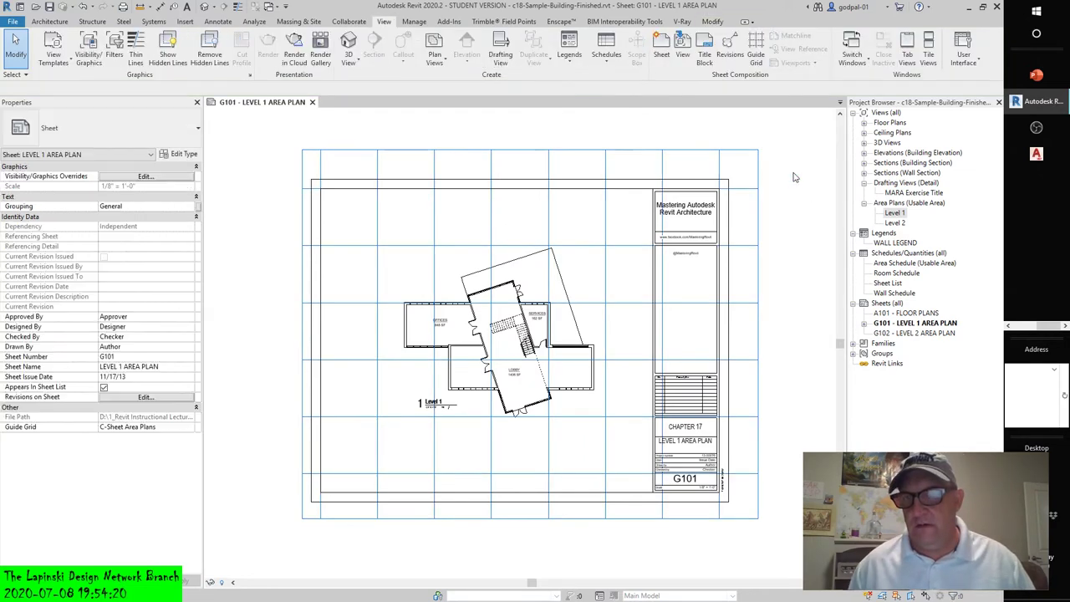
Inspect the type properties of the C 17 x 22 Horizontal title block and undo the guide grid move
{"action": "left_click", "coordinate": [729, 230]}
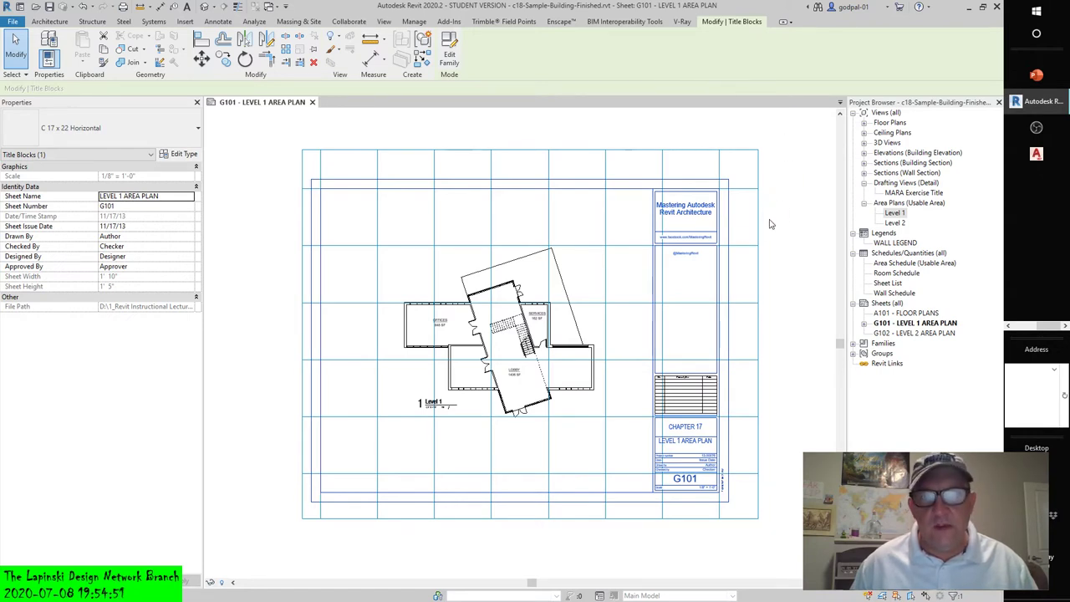
{"action": "left_click", "coordinate": [178, 156]}
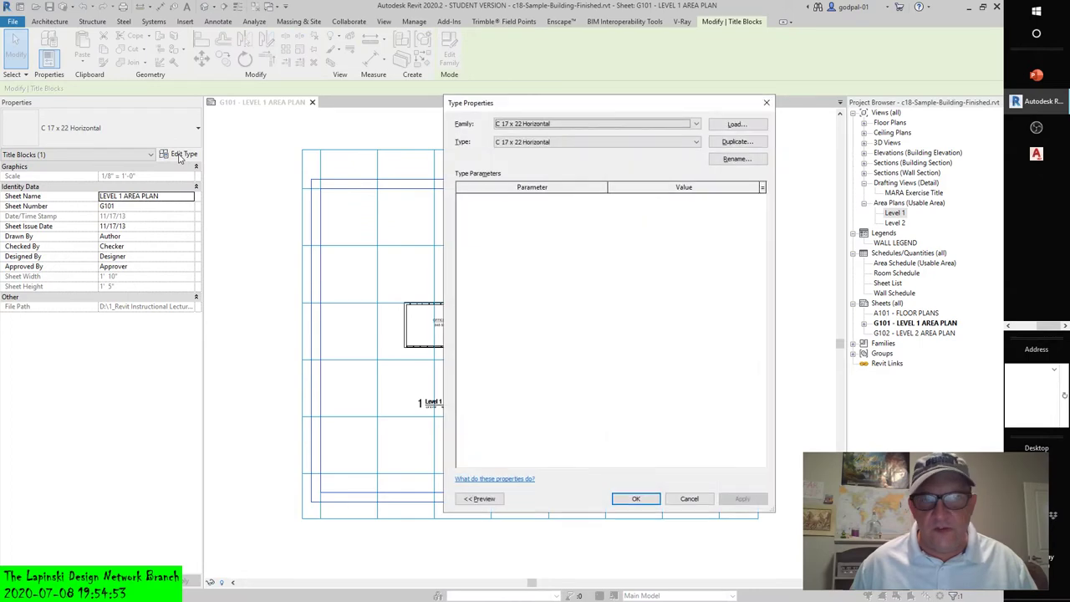
{"action": "left_click", "coordinate": [690, 499]}
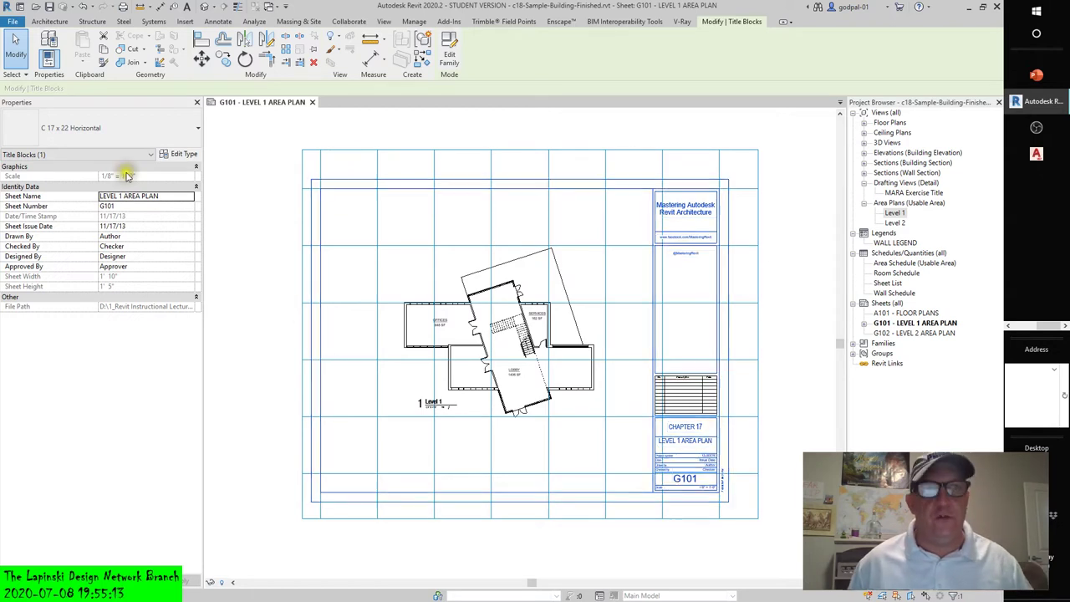
{"action": "left_click", "coordinate": [82, 7]}
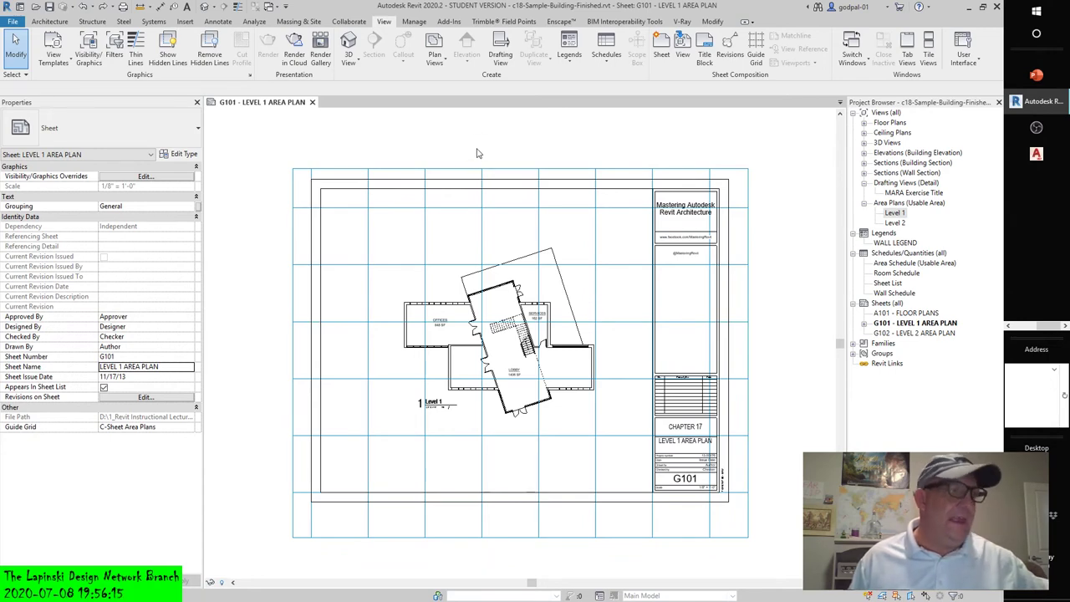
{"action": "left_click", "coordinate": [513, 316]}
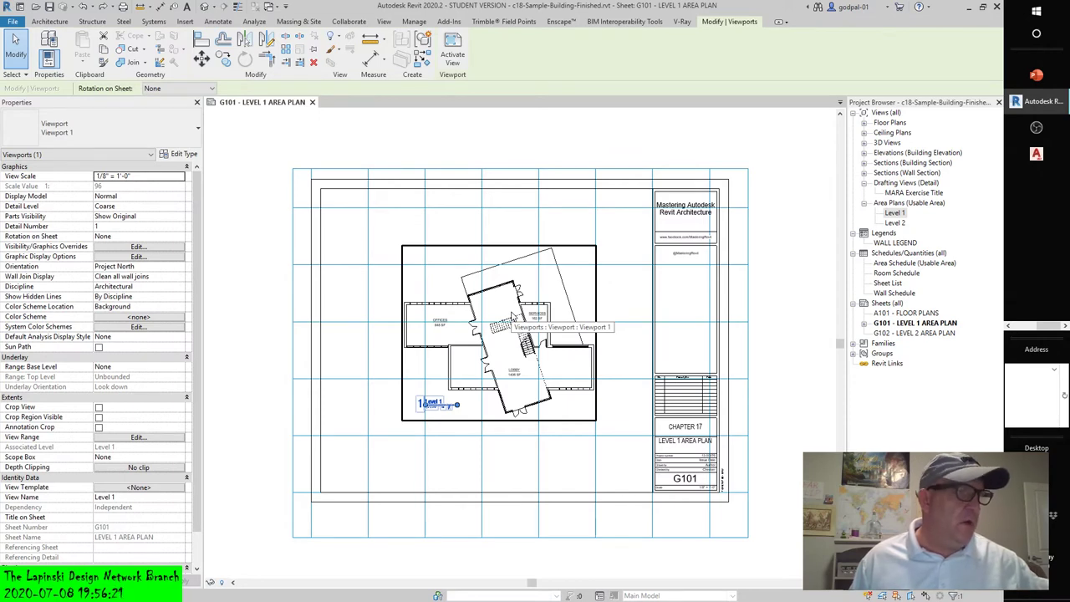
{"action": "left_click", "coordinate": [201, 58]}
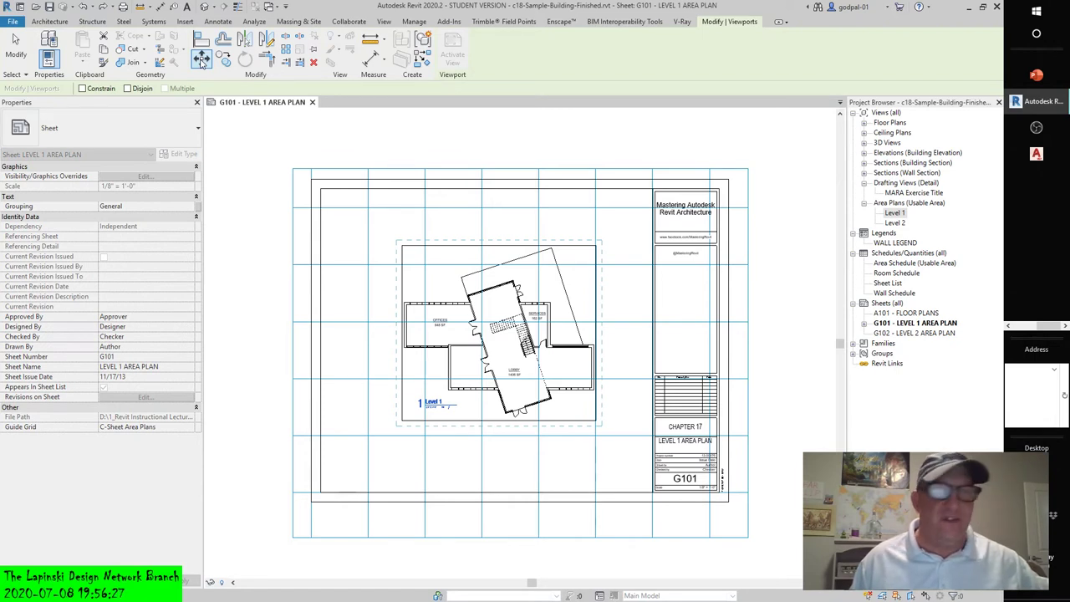
{"action": "left_click", "coordinate": [200, 58]}
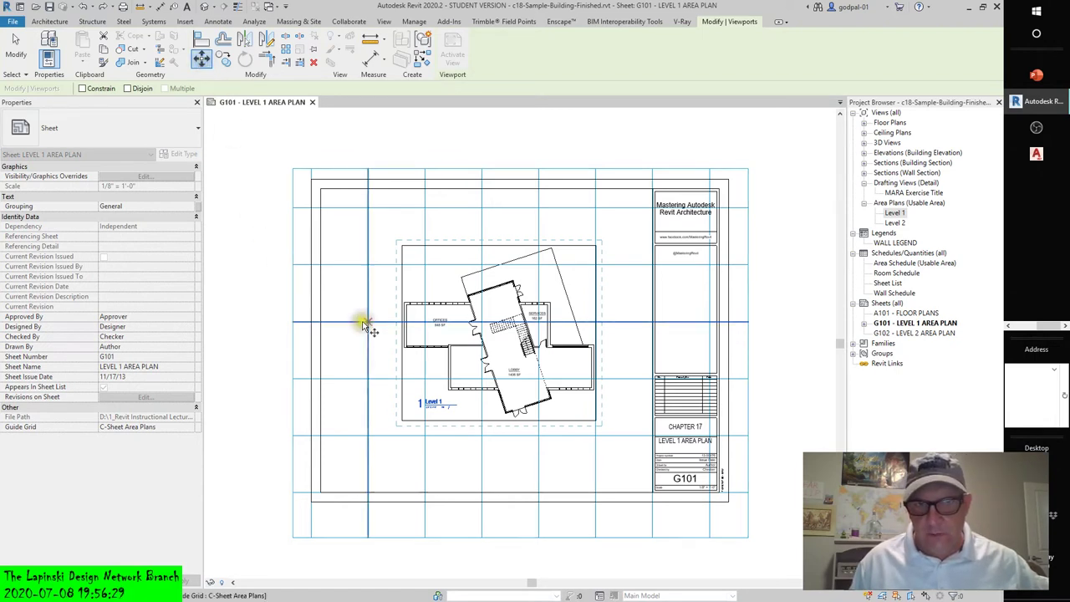
{"action": "scroll", "coordinate": [431, 376], "scroll_direction": "up", "scroll_amount": 2}
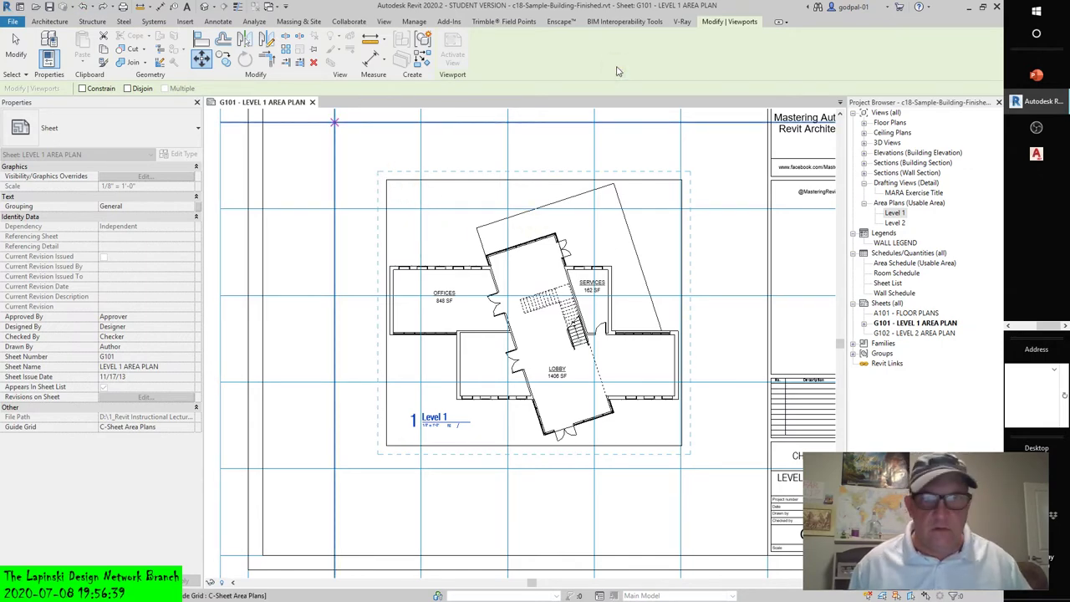
{"action": "scroll", "coordinate": [389, 280], "scroll_direction": "up", "scroll_amount": 5}
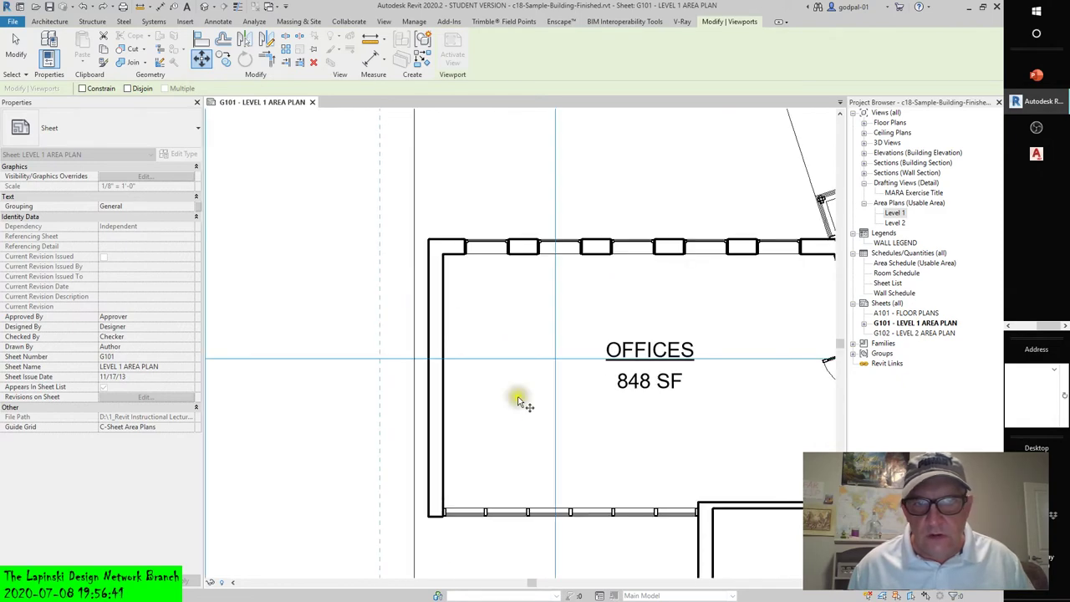
{"action": "scroll", "coordinate": [508, 410], "scroll_direction": "down", "scroll_amount": 5}
{"action": "scroll", "coordinate": [507, 376], "scroll_direction": "down", "scroll_amount": 2}
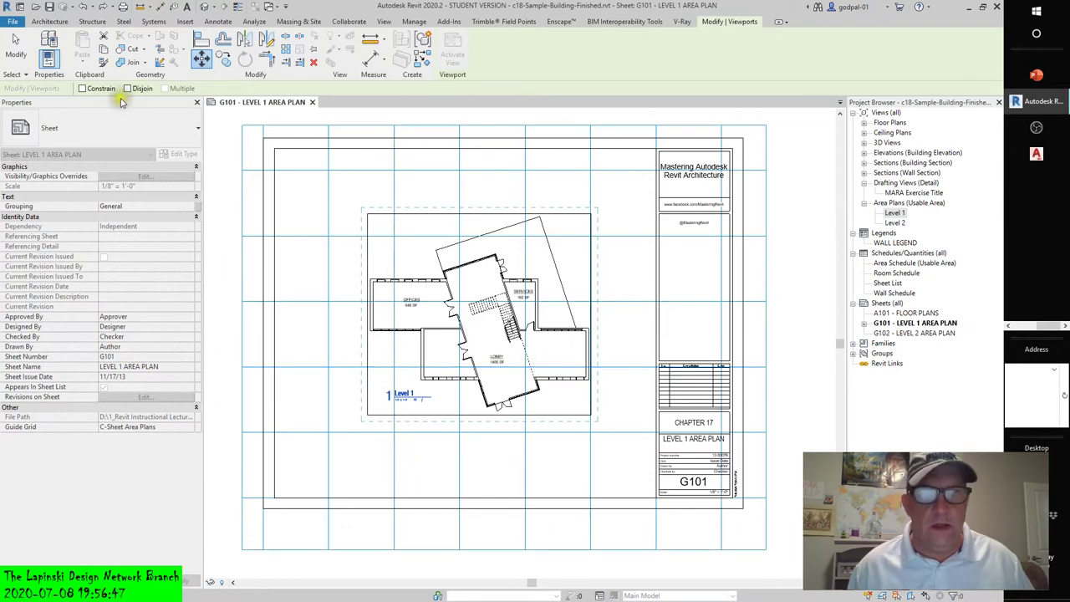
{"action": "left_click", "coordinate": [14, 40]}
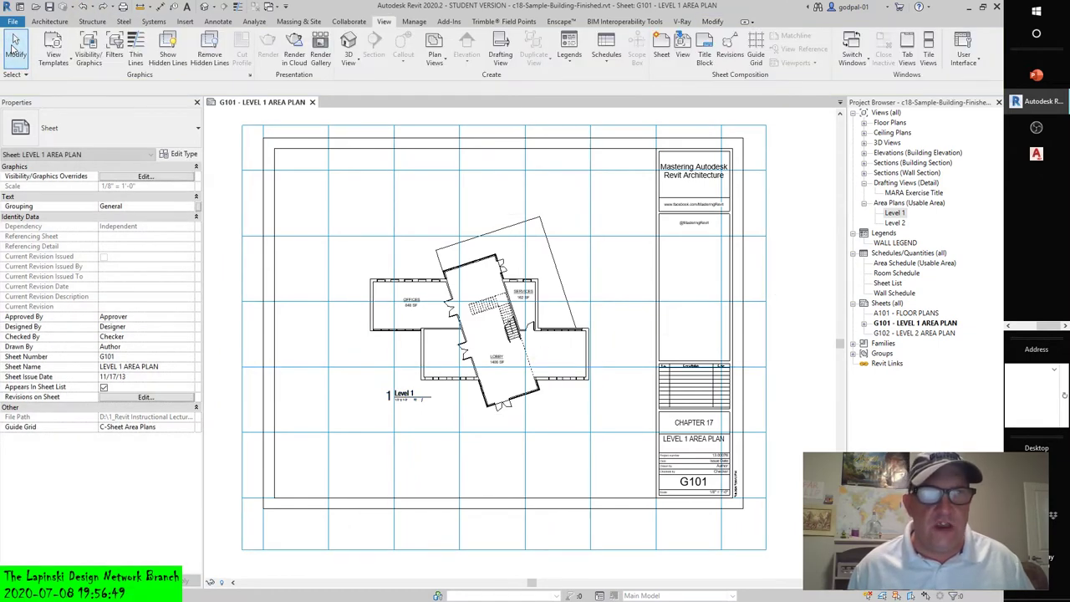
Turn on the Reference Planes annotation category in the Level 1 viewport's visibility/graphics overrides
{"action": "left_click", "coordinate": [456, 311]}
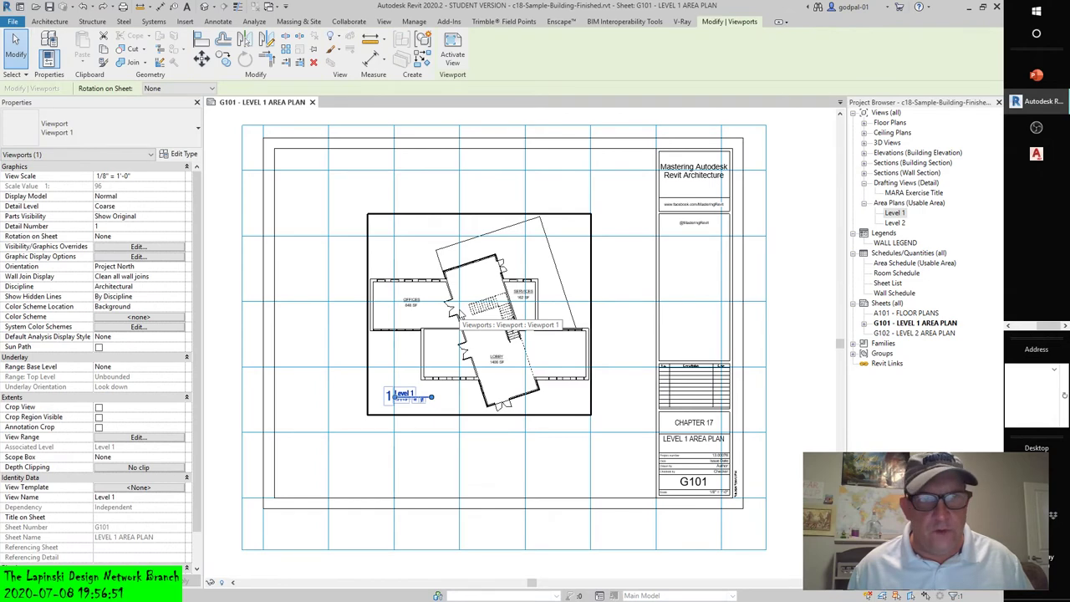
{"action": "left_click", "coordinate": [164, 248]}
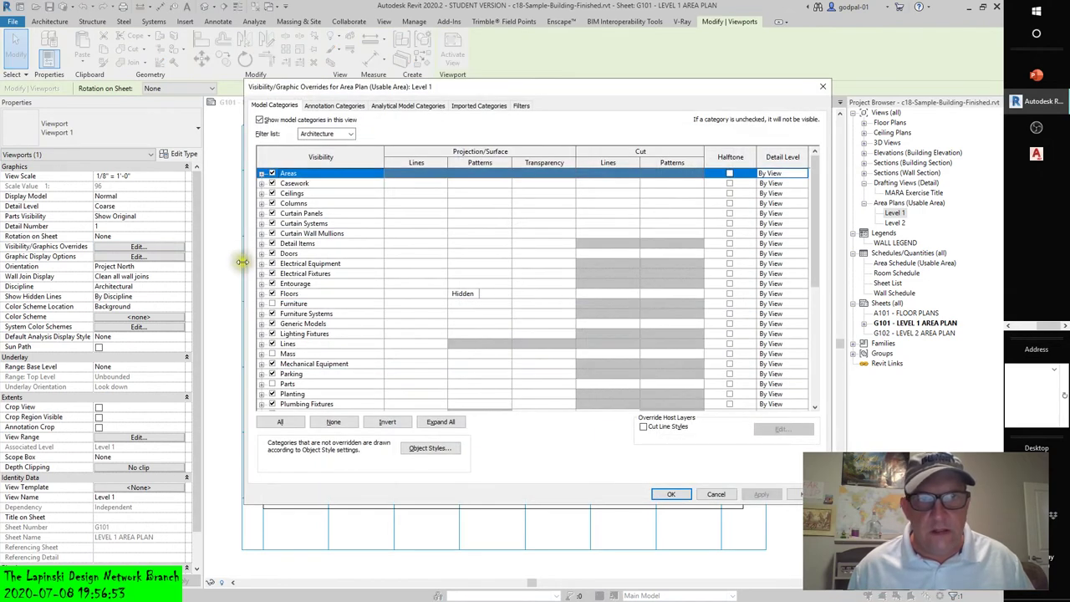
{"action": "left_click", "coordinate": [260, 344]}
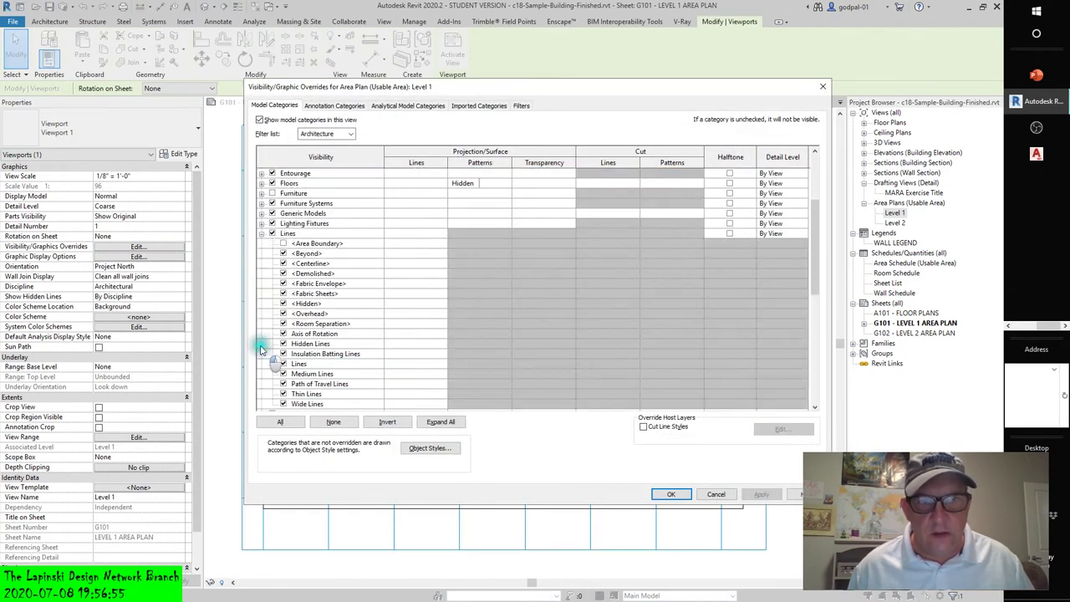
{"action": "scroll", "coordinate": [281, 353], "scroll_direction": "down", "scroll_amount": 1}
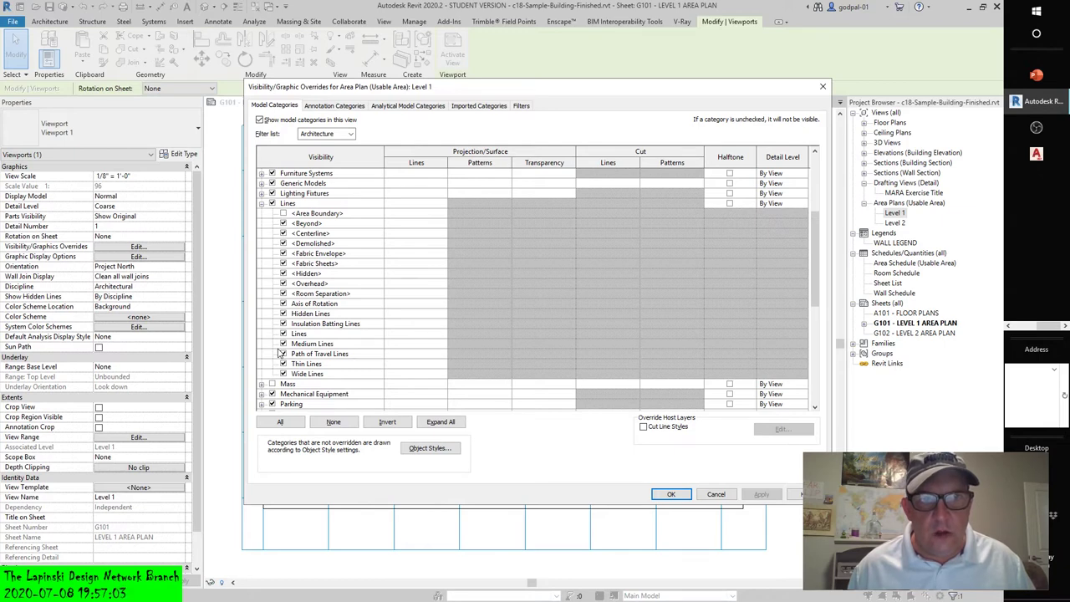
{"action": "left_click", "coordinate": [318, 108]}
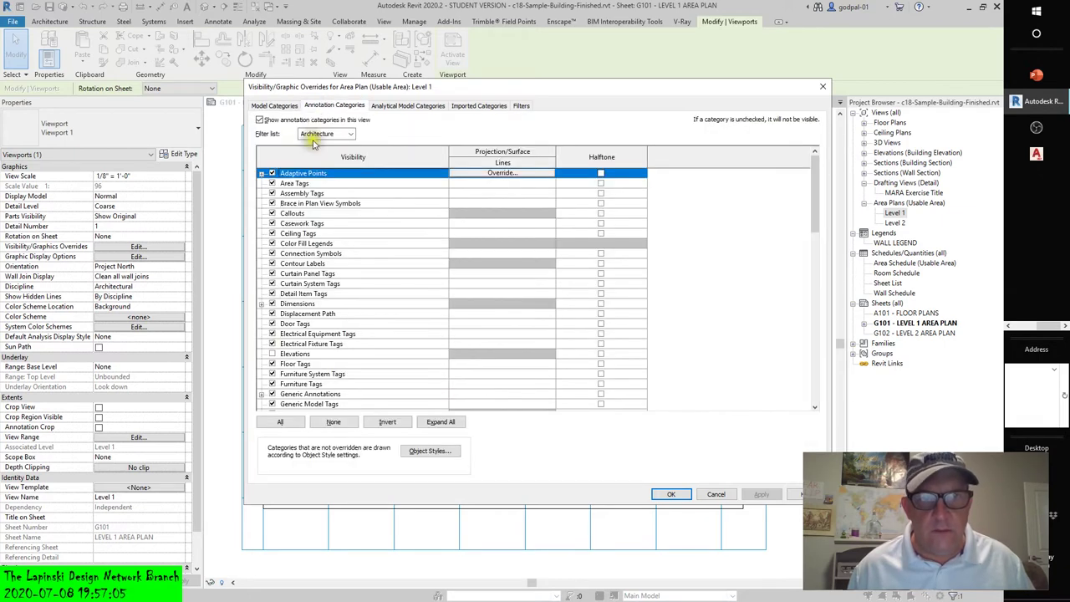
{"action": "scroll", "coordinate": [317, 243], "scroll_direction": "down", "scroll_amount": 3}
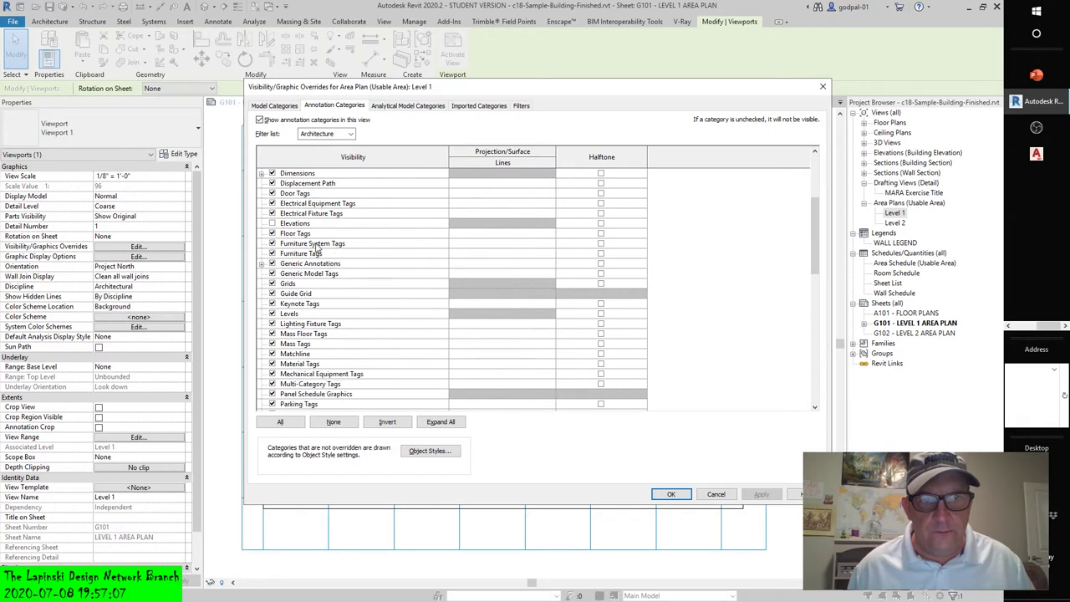
{"action": "scroll", "coordinate": [317, 252], "scroll_direction": "down", "scroll_amount": 3}
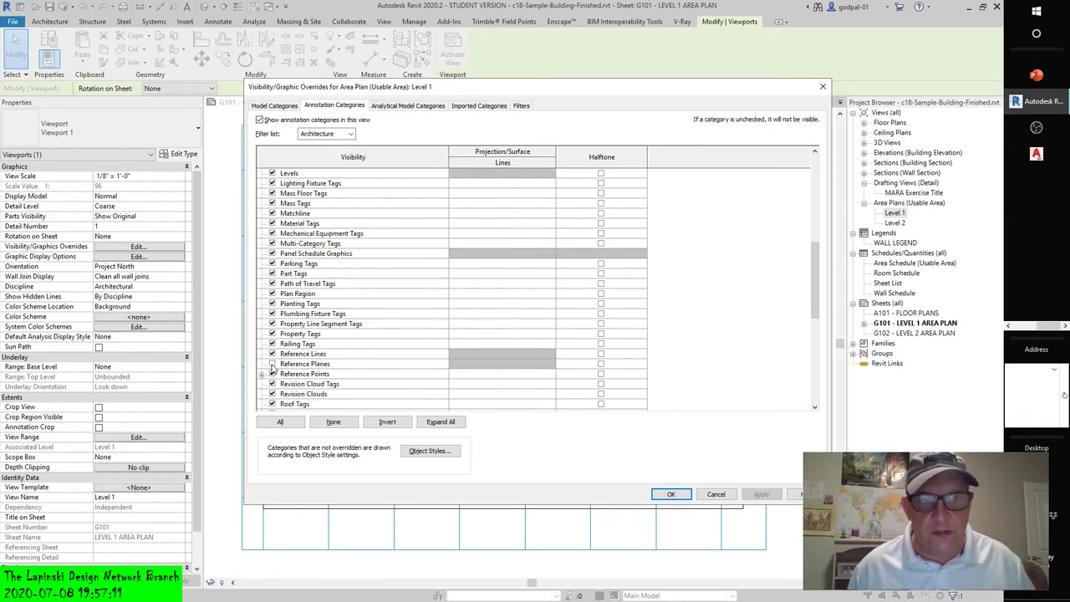
{"action": "left_click", "coordinate": [273, 365]}
{"action": "left_click", "coordinate": [732, 494]}
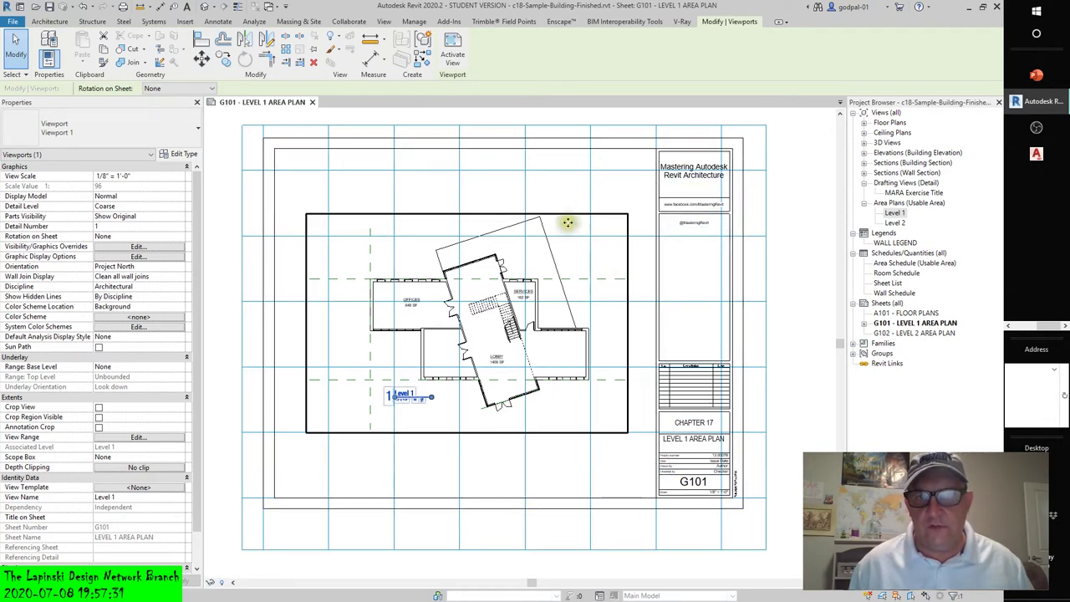
Move the Level 1 viewport so its upper-left reference plane intersection meets a guide grid intersection near the sheet's upper-left corner
{"action": "left_click", "coordinate": [387, 185]}
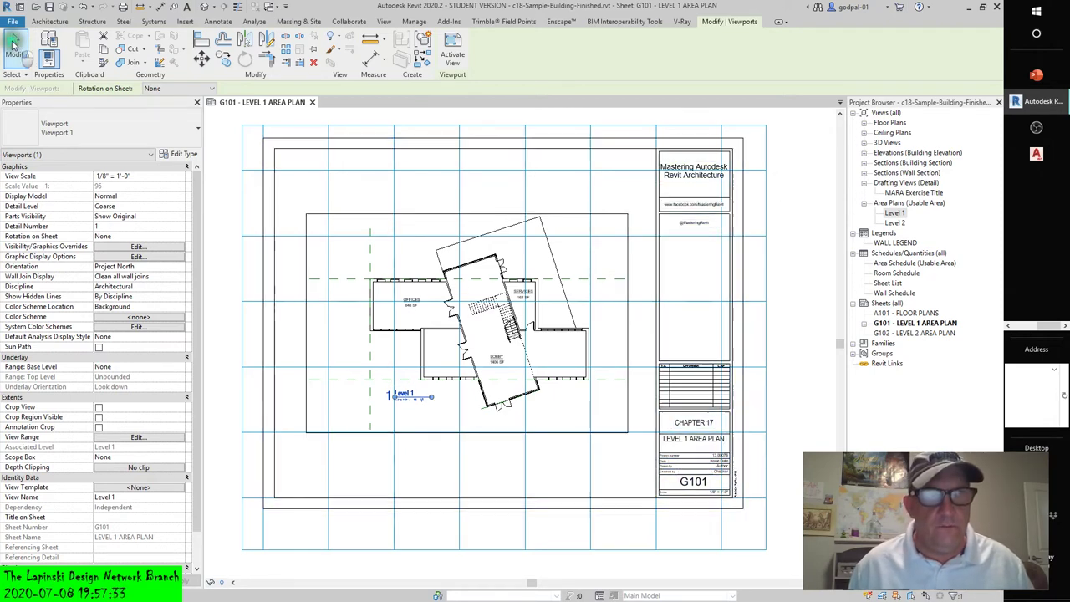
{"action": "left_click", "coordinate": [486, 243]}
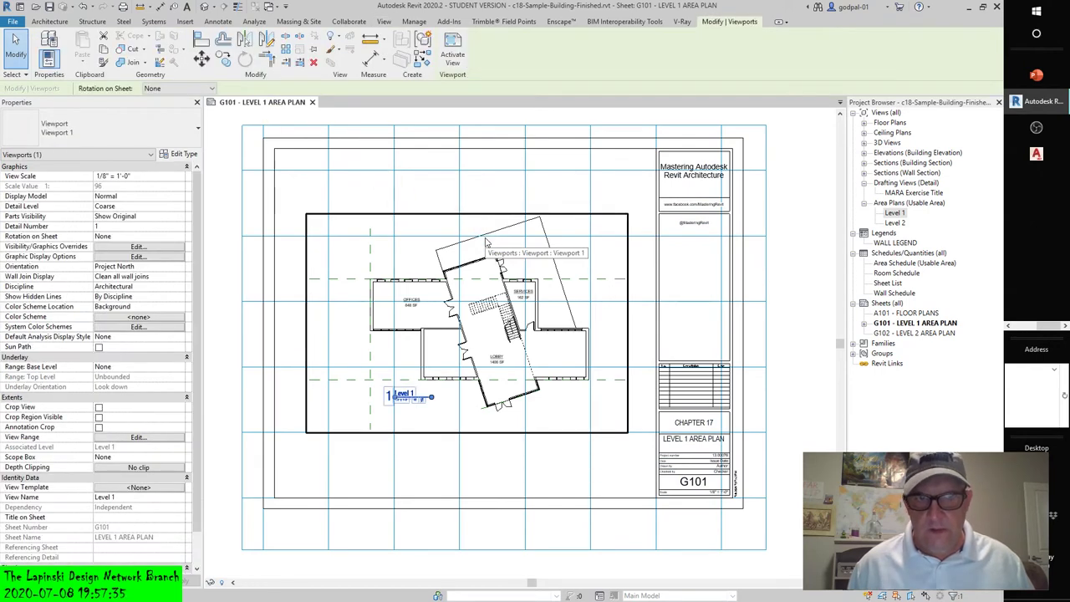
{"action": "left_click", "coordinate": [202, 58]}
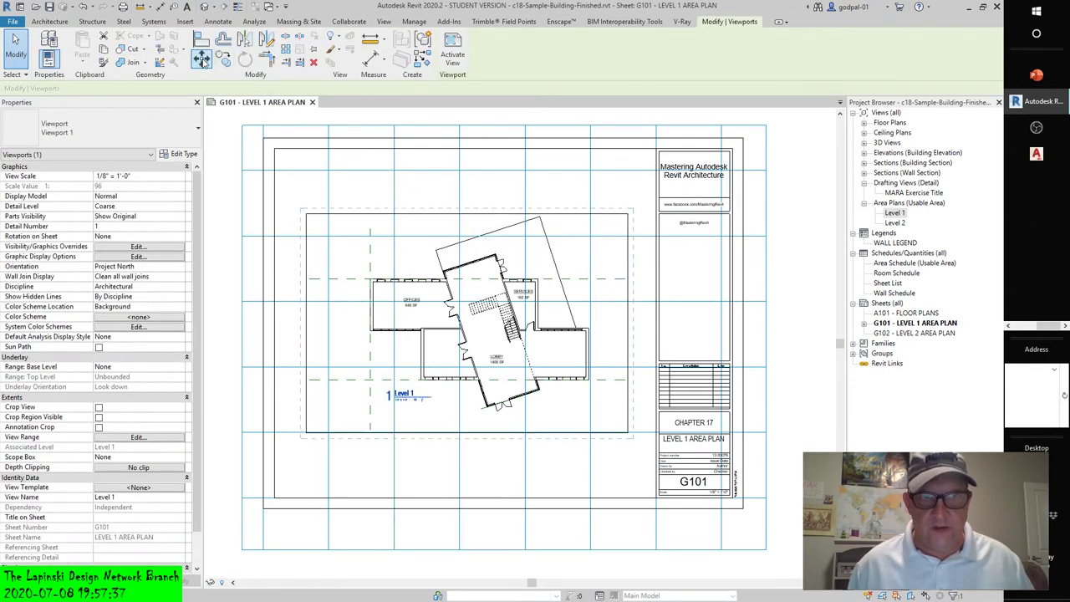
{"action": "scroll", "coordinate": [353, 292], "scroll_direction": "up", "scroll_amount": 5}
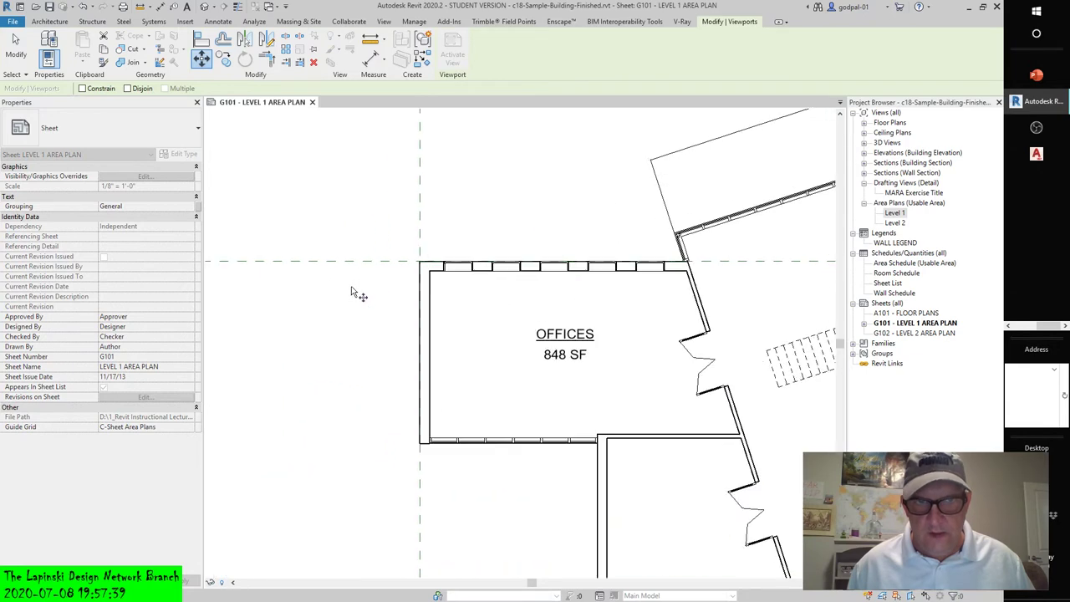
{"action": "left_click", "coordinate": [419, 262]}
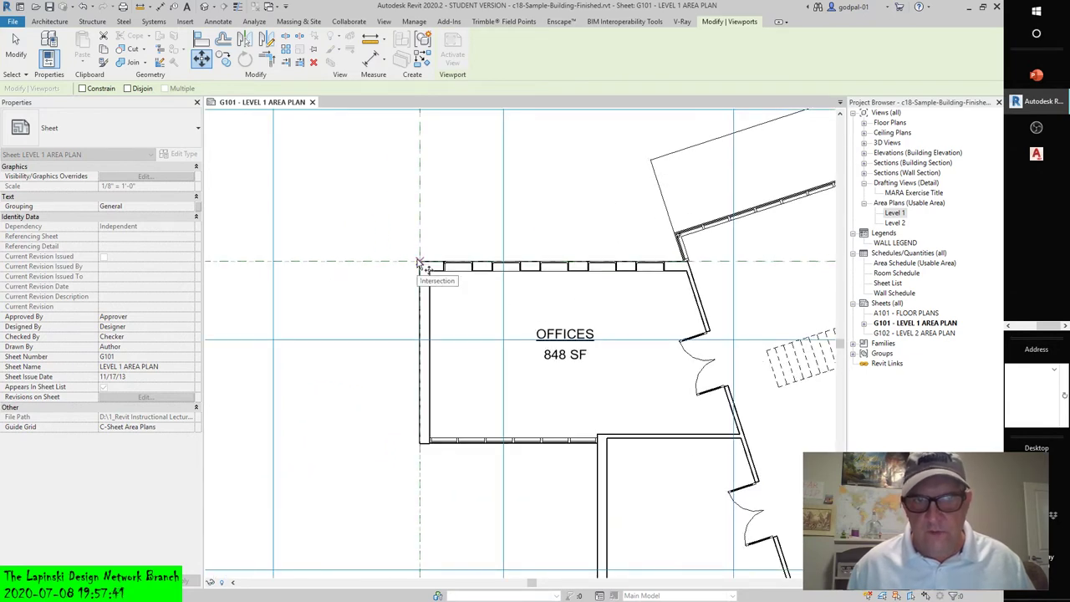
{"action": "scroll", "coordinate": [418, 266], "scroll_direction": "down", "scroll_amount": 5}
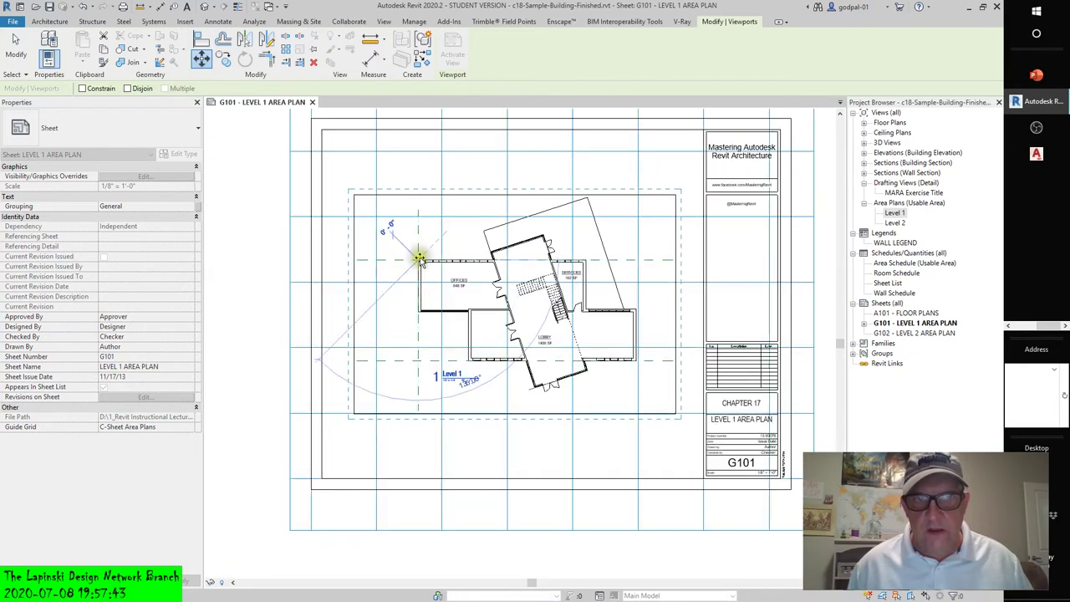
{"action": "left_click", "coordinate": [372, 161]}
{"action": "scroll", "coordinate": [478, 297], "scroll_direction": "down", "scroll_amount": 2}
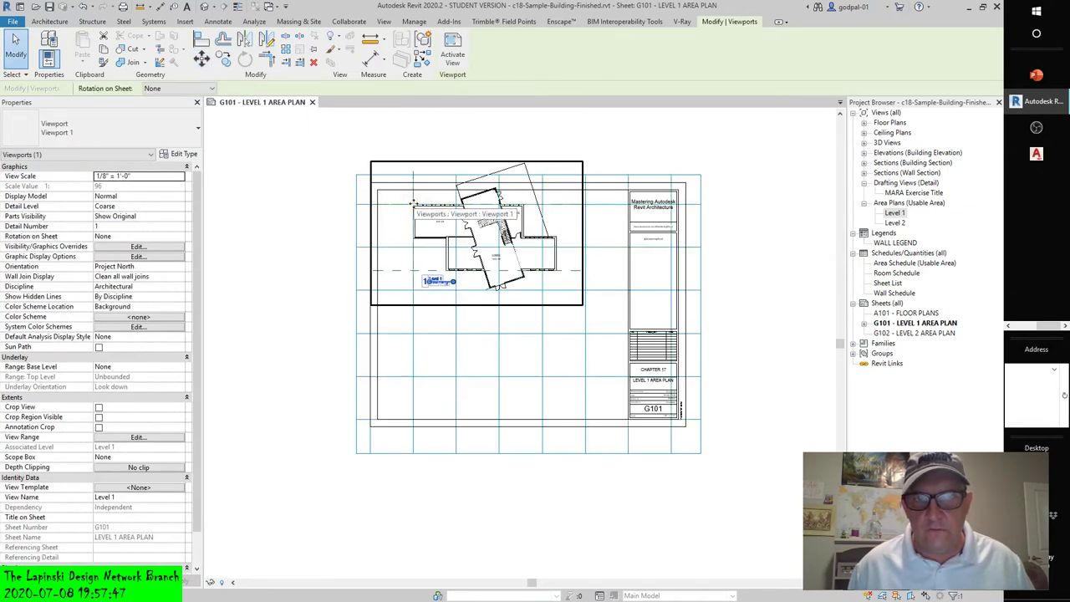
Move the Level 1 viewport down one guide grid cell so the plan sits inside the title block border
{"action": "key", "text": "Escape"}
{"action": "key", "text": "m"}
{"action": "key", "text": "v"}
{"action": "scroll", "coordinate": [443, 190], "scroll_direction": "up", "scroll_amount": 2}
{"action": "scroll", "coordinate": [443, 191], "scroll_direction": "up", "scroll_amount": 2}
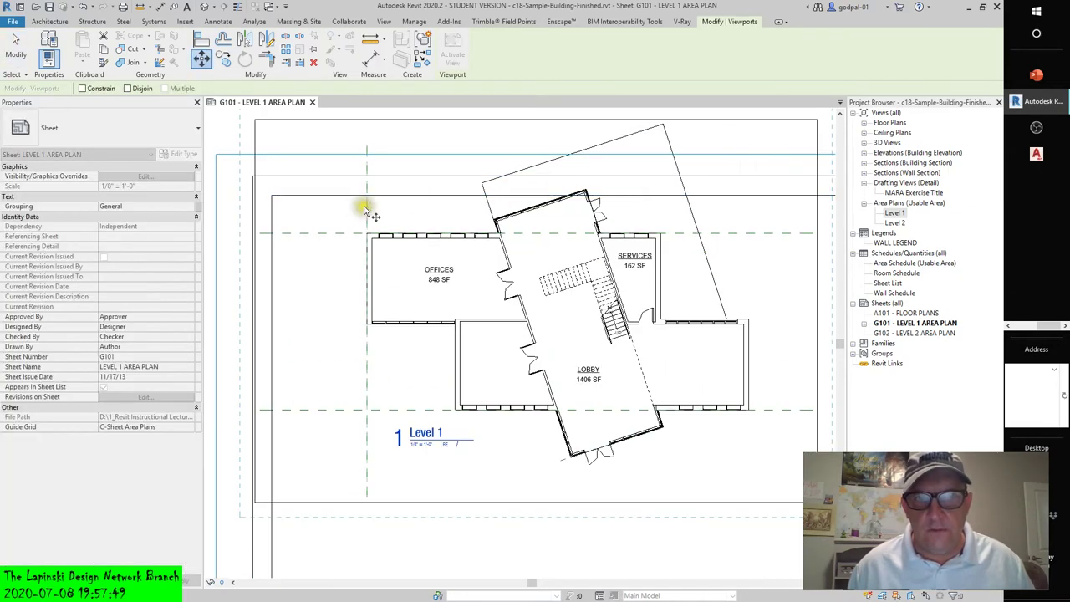
{"action": "left_click", "coordinate": [367, 348]}
{"action": "scroll", "coordinate": [367, 347], "scroll_direction": "down", "scroll_amount": 3}
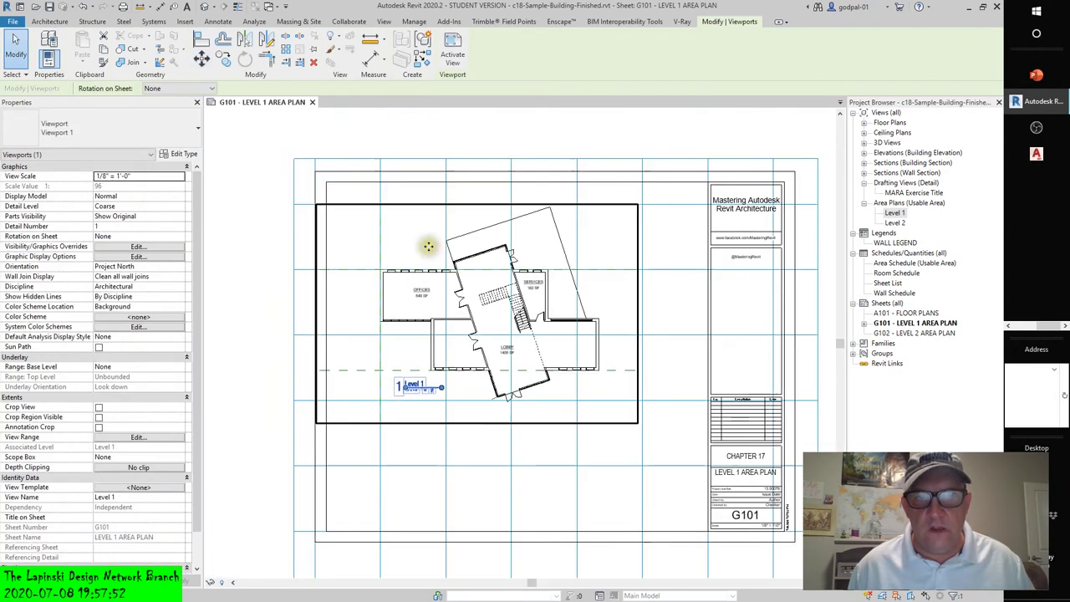
{"action": "left_click", "coordinate": [469, 140]}
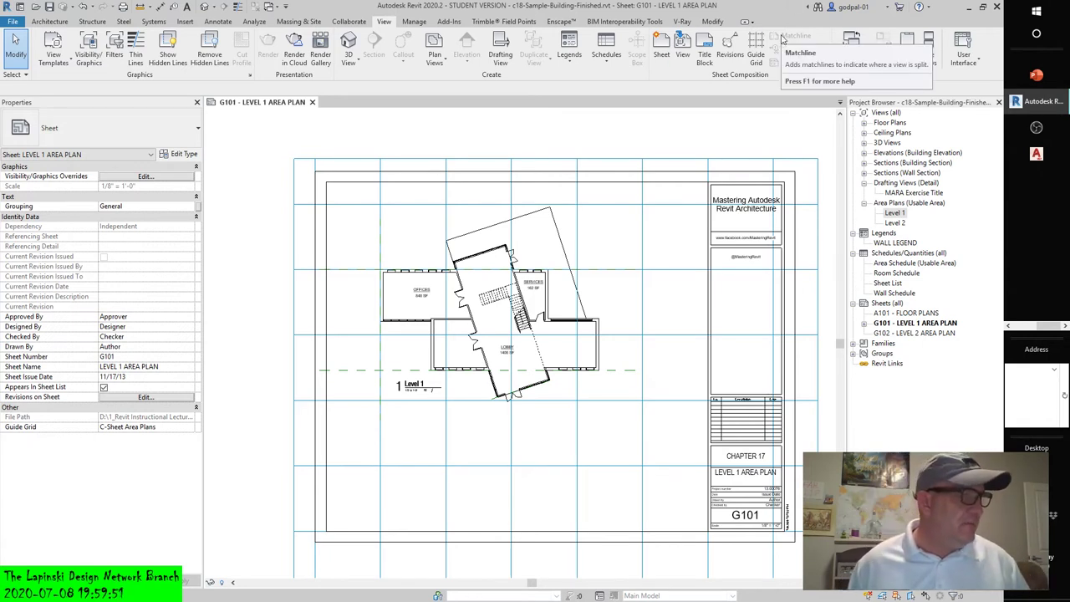
{"action": "scroll", "coordinate": [681, 224], "scroll_direction": "down", "scroll_amount": 3}
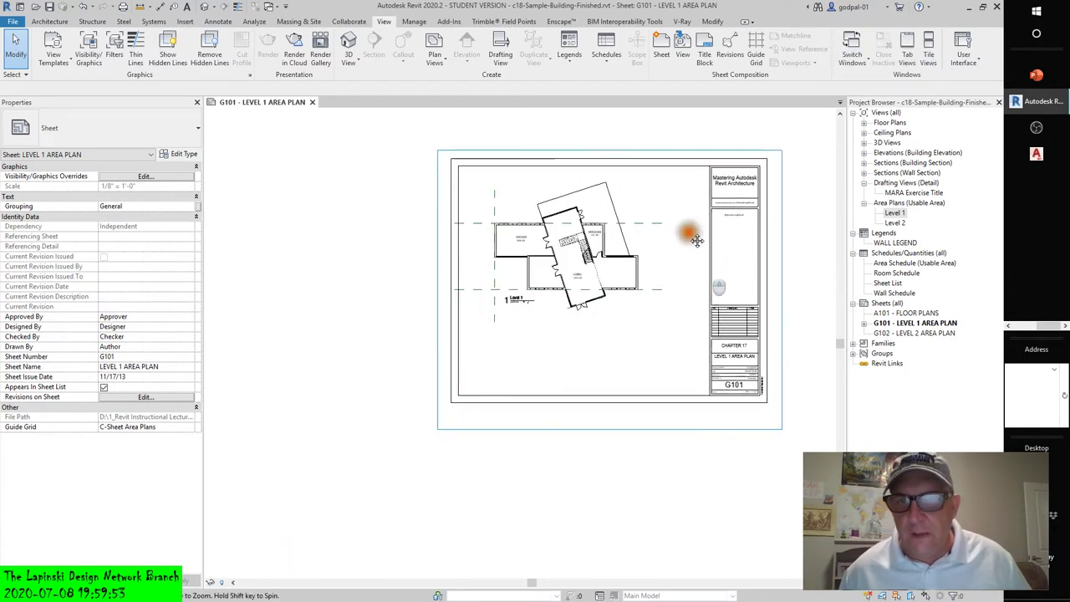
{"action": "scroll", "coordinate": [668, 202], "scroll_direction": "up", "scroll_amount": 1}
{"action": "scroll", "coordinate": [659, 265], "scroll_direction": "down", "scroll_amount": 2}
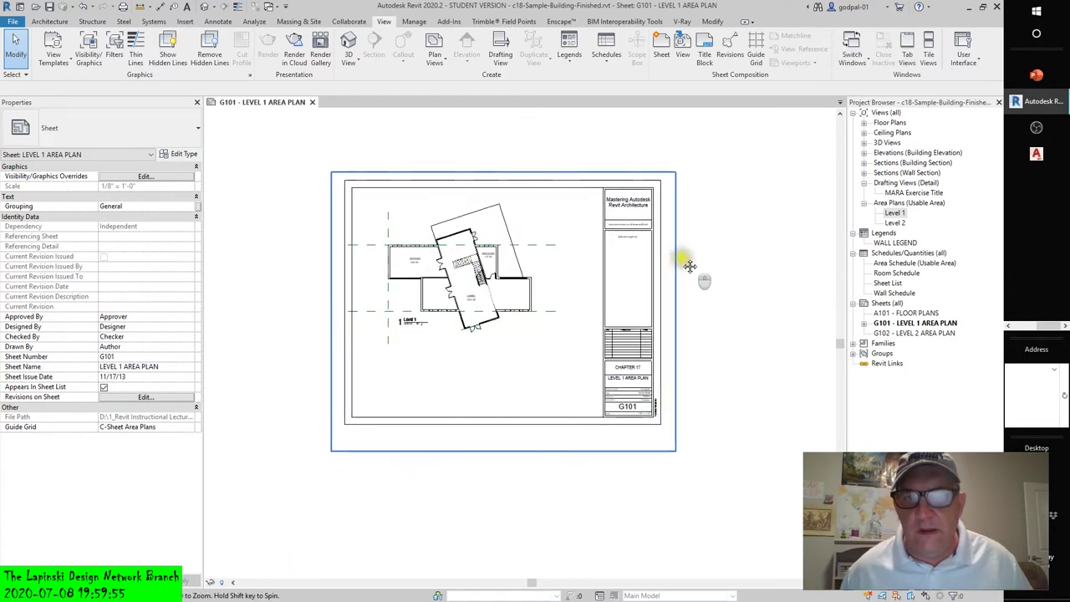
{"action": "scroll", "coordinate": [748, 280], "scroll_direction": "up", "scroll_amount": 3}
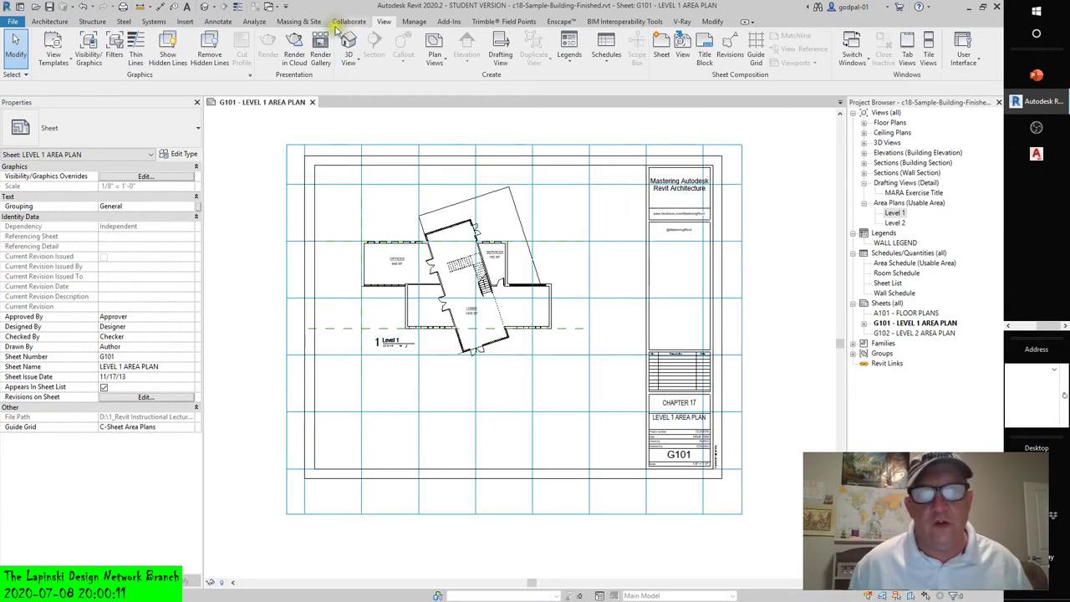
{"action": "left_click", "coordinate": [712, 21]}
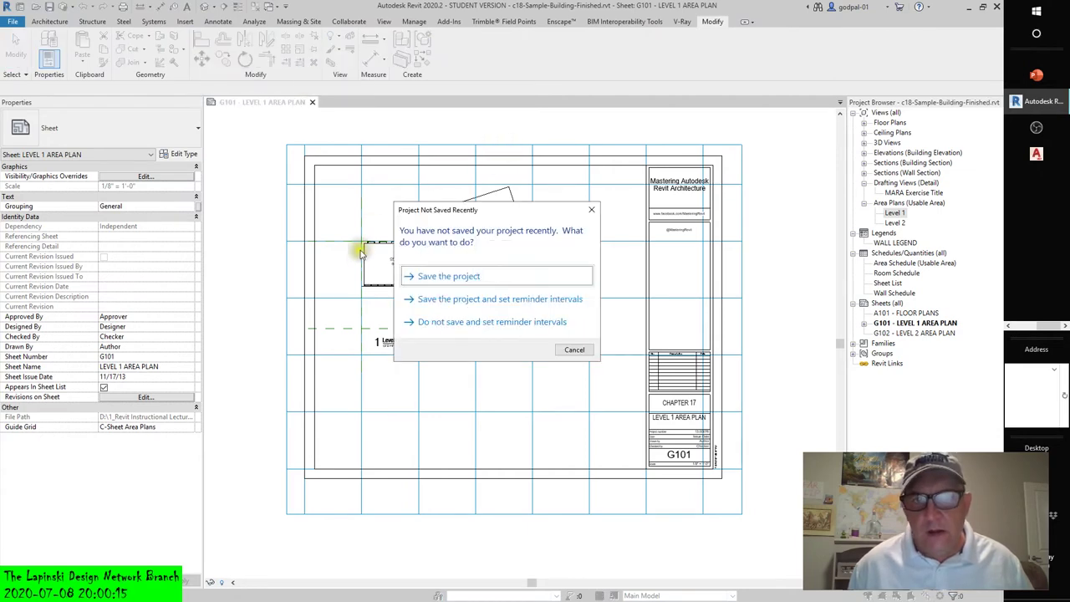
{"action": "left_click", "coordinate": [574, 349]}
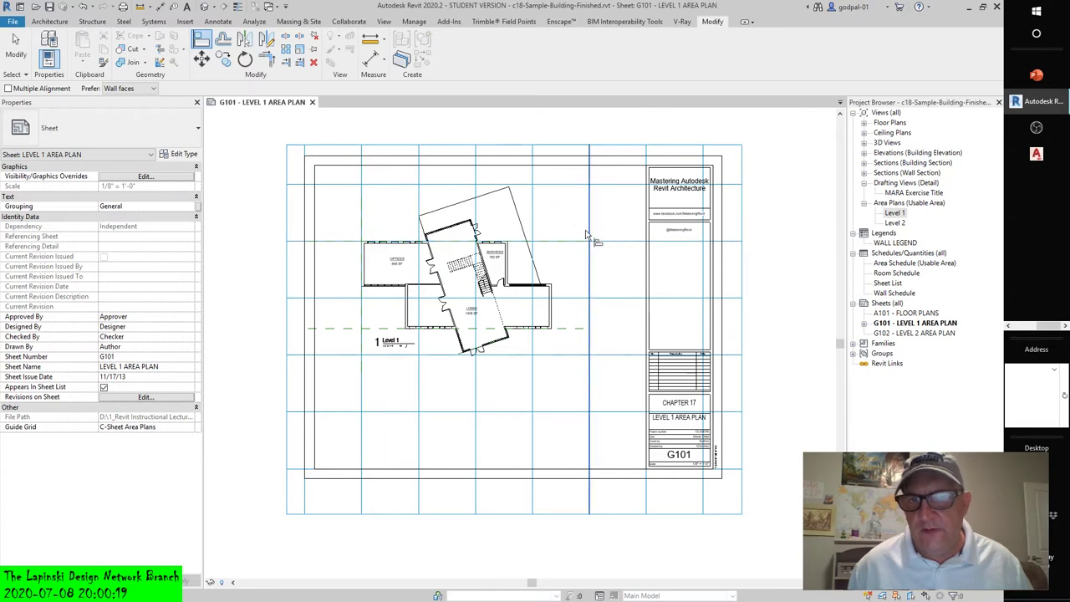
{"action": "scroll", "coordinate": [572, 300], "scroll_direction": "up", "scroll_amount": 2}
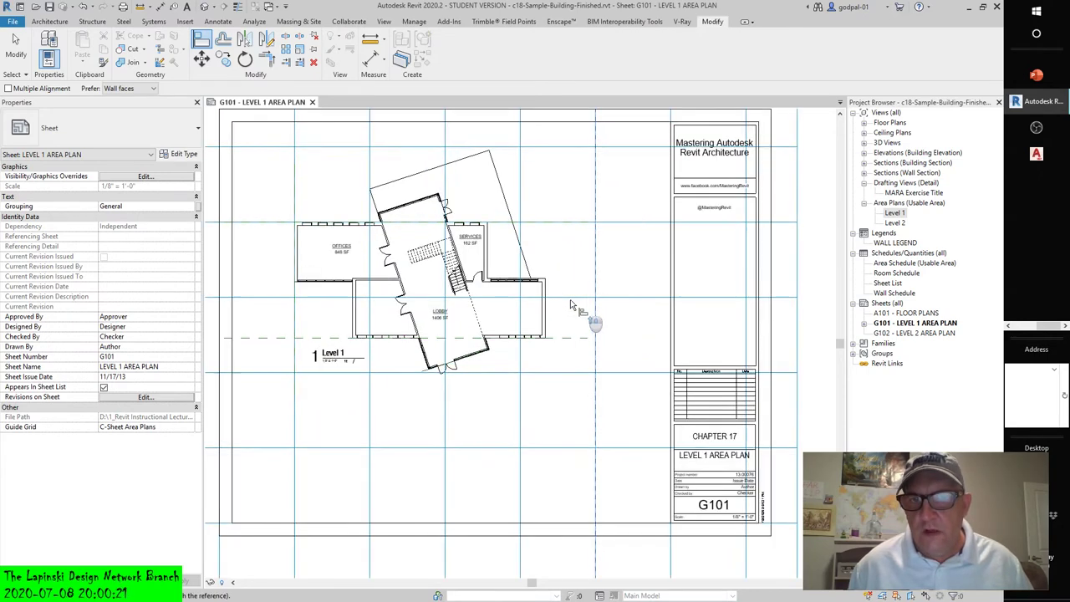
{"action": "scroll", "coordinate": [597, 300], "scroll_direction": "down", "scroll_amount": 2}
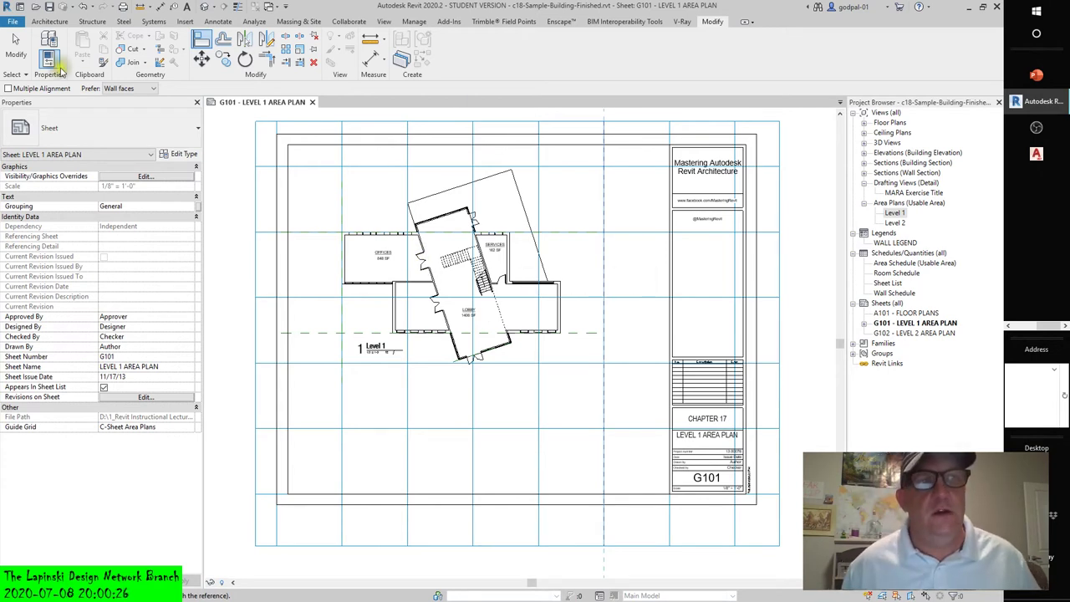
{"action": "left_click", "coordinate": [14, 41]}
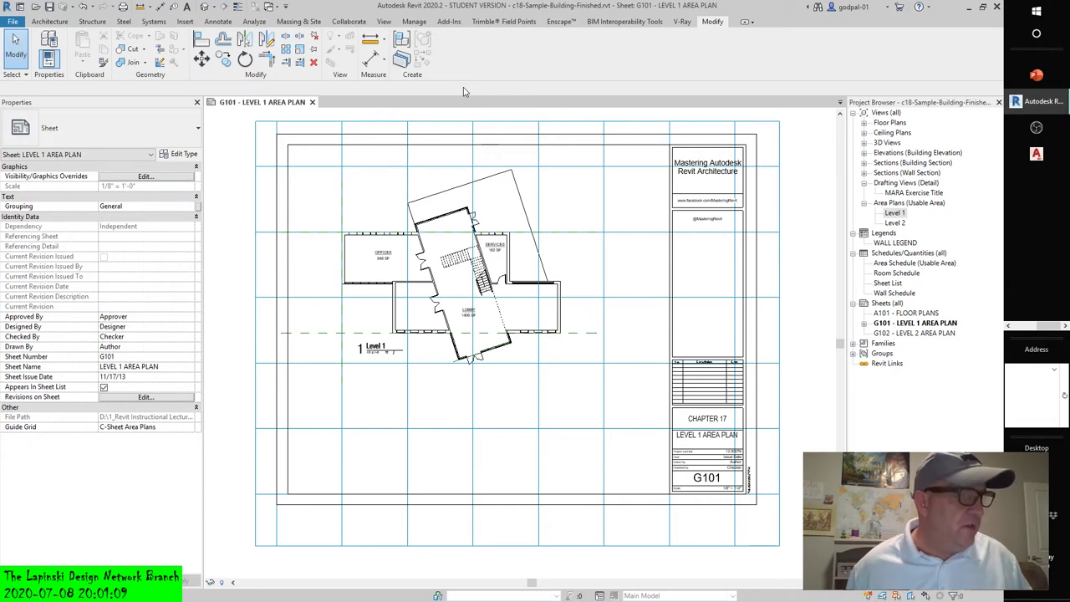
Open sheet G102 - LEVEL 2 AREA PLAN and set its guide grid to <None>
{"action": "double_click", "coordinate": [884, 333]}
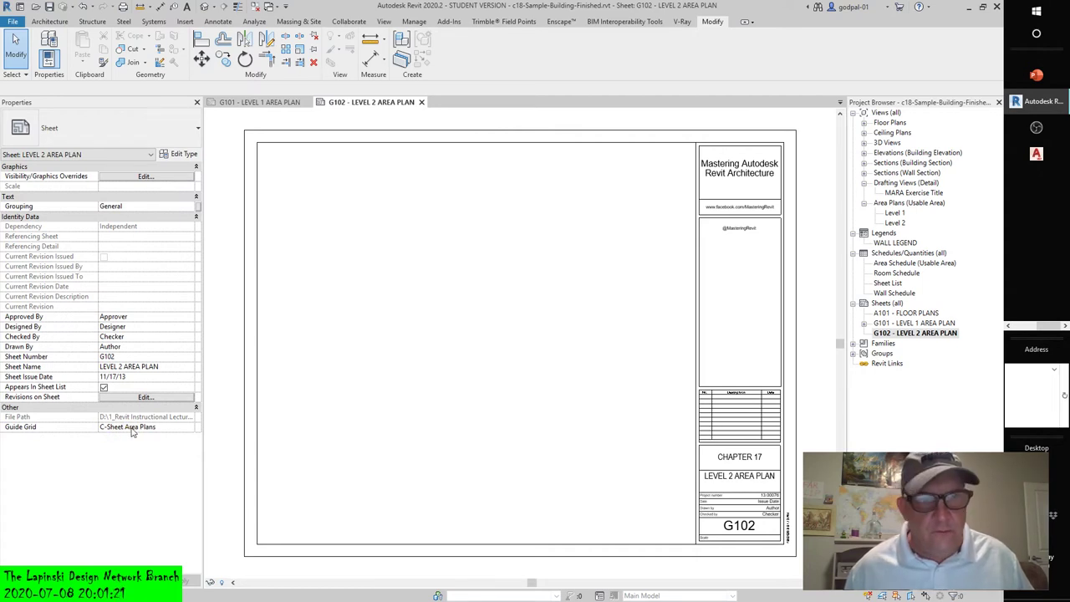
{"action": "left_click", "coordinate": [191, 429]}
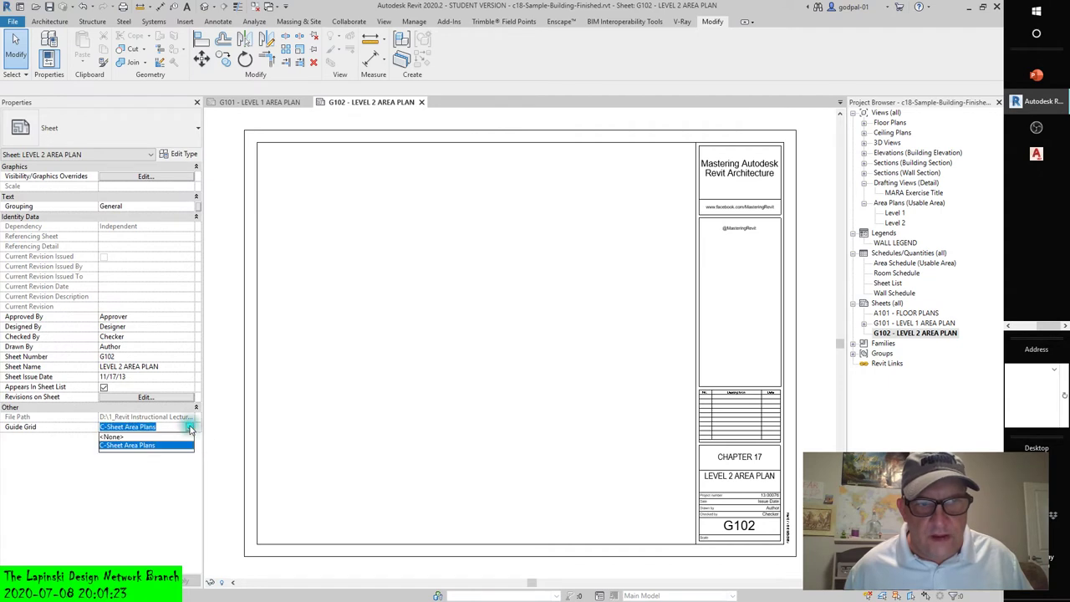
{"action": "left_click", "coordinate": [117, 437]}
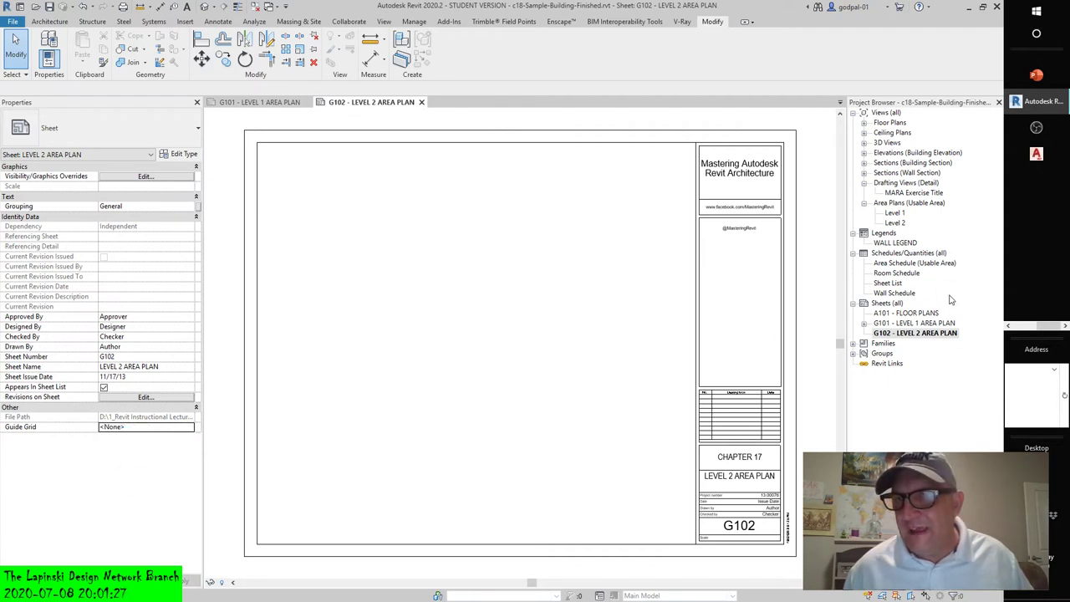
Place the Level 2 area plan near the middle of sheet G102 and undo the placement
{"action": "left_click", "coordinate": [893, 223]}
{"action": "left_click_drag", "start_coordinate": [893, 223], "coordinate": [499, 324]}
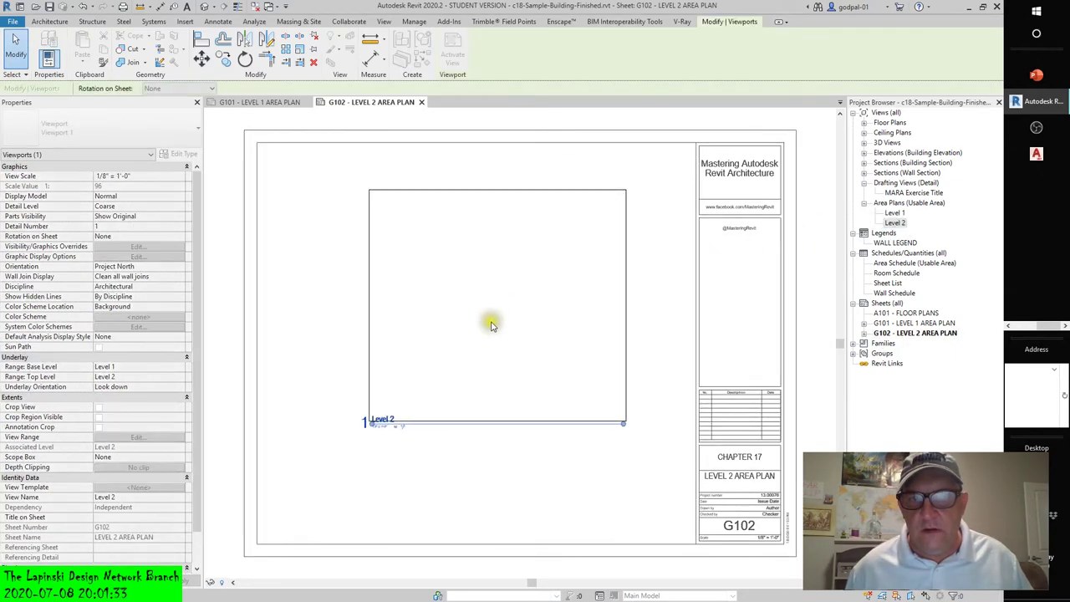
{"action": "left_click", "coordinate": [496, 352]}
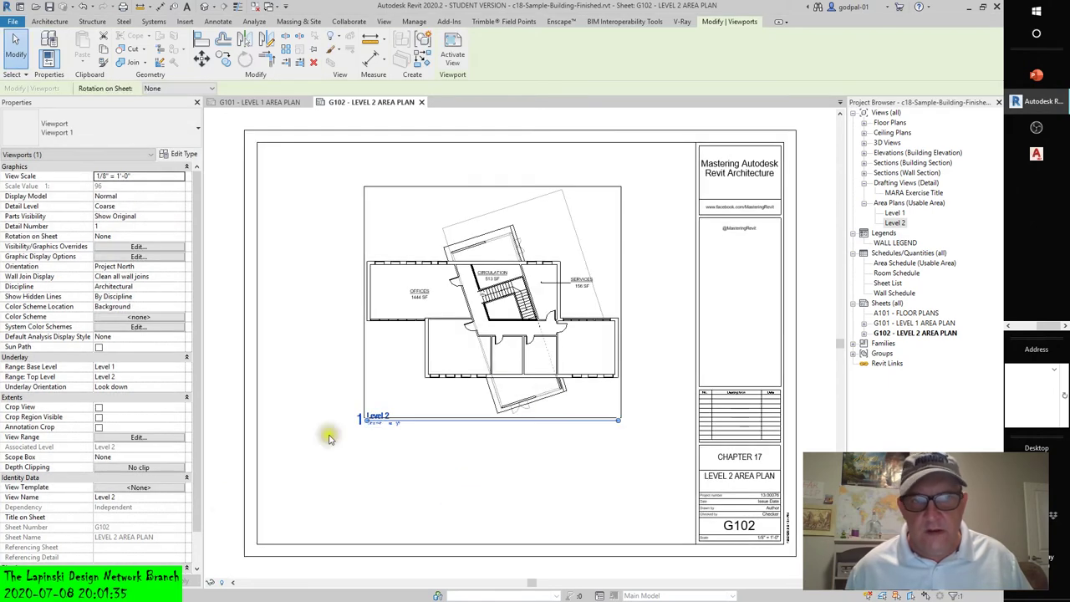
{"action": "scroll", "coordinate": [120, 525], "scroll_direction": "down", "scroll_amount": 1}
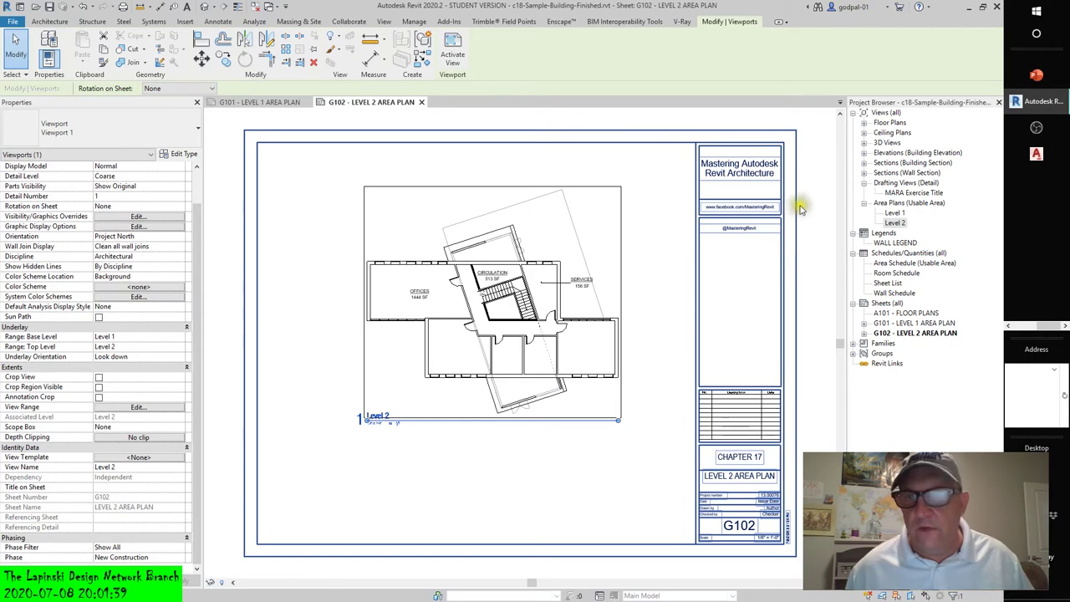
{"action": "left_click", "coordinate": [792, 238]}
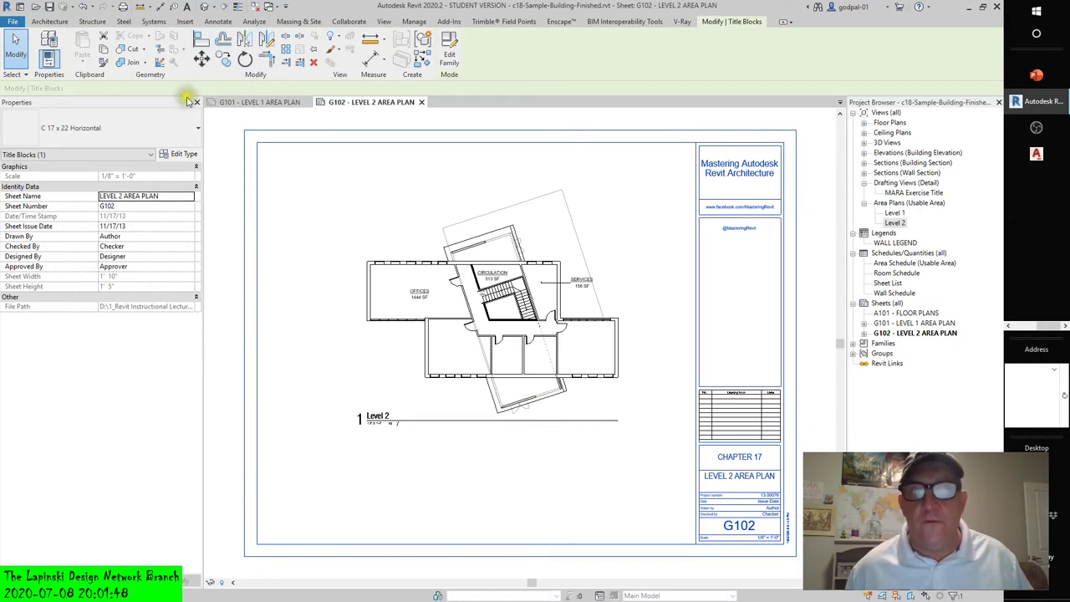
{"action": "left_click", "coordinate": [84, 7]}
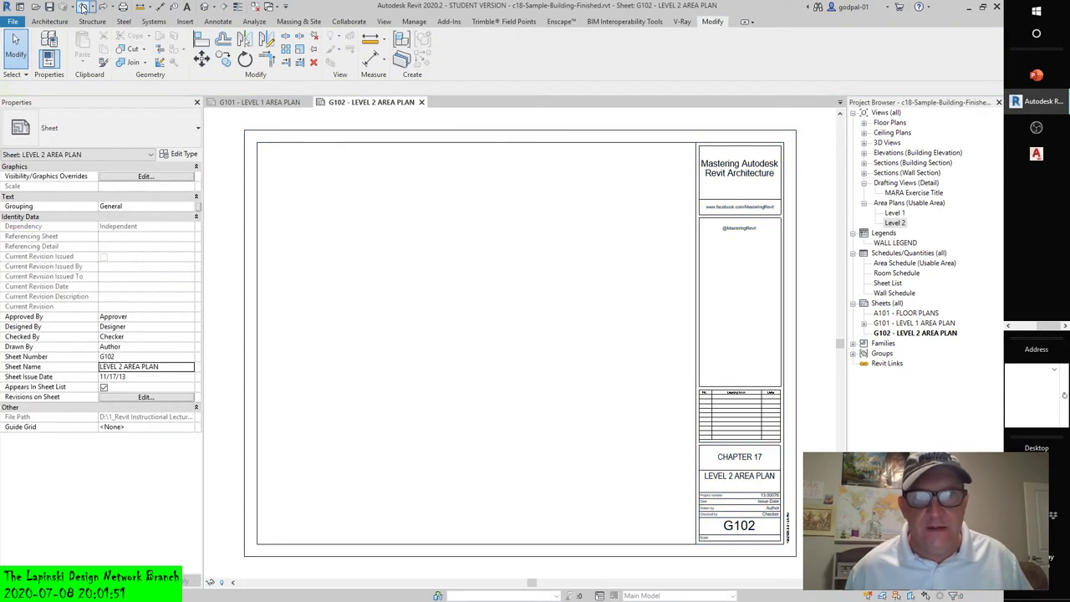
Assign the C-Sheet Area Plans guide grid to sheet G102 and place the Level 2 area plan near the middle of the sheet
{"action": "left_click", "coordinate": [188, 428]}
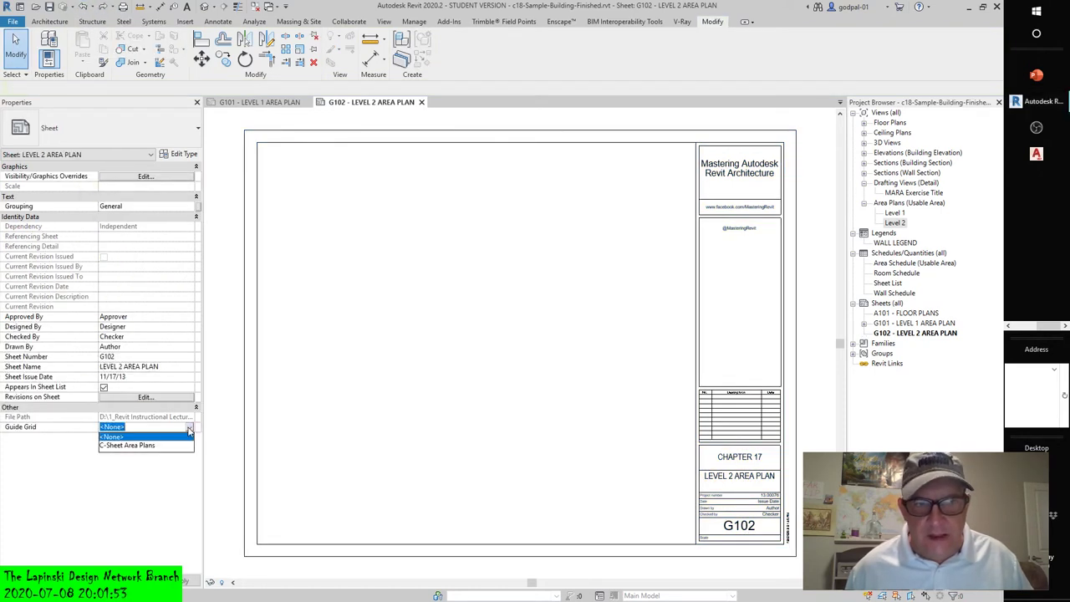
{"action": "left_click", "coordinate": [133, 443]}
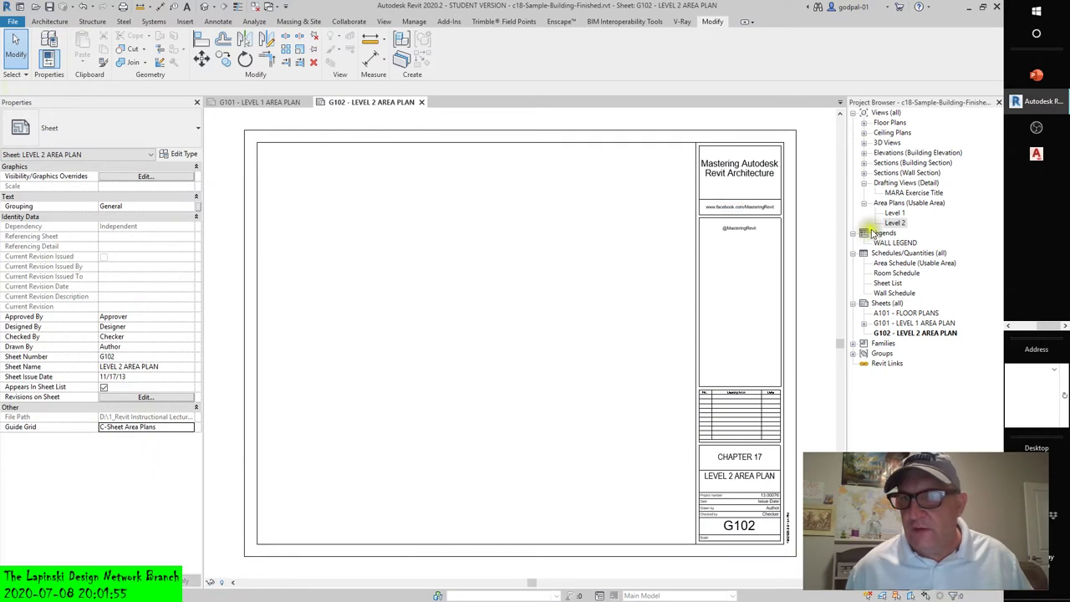
{"action": "left_click_drag", "start_coordinate": [894, 223], "coordinate": [509, 282]}
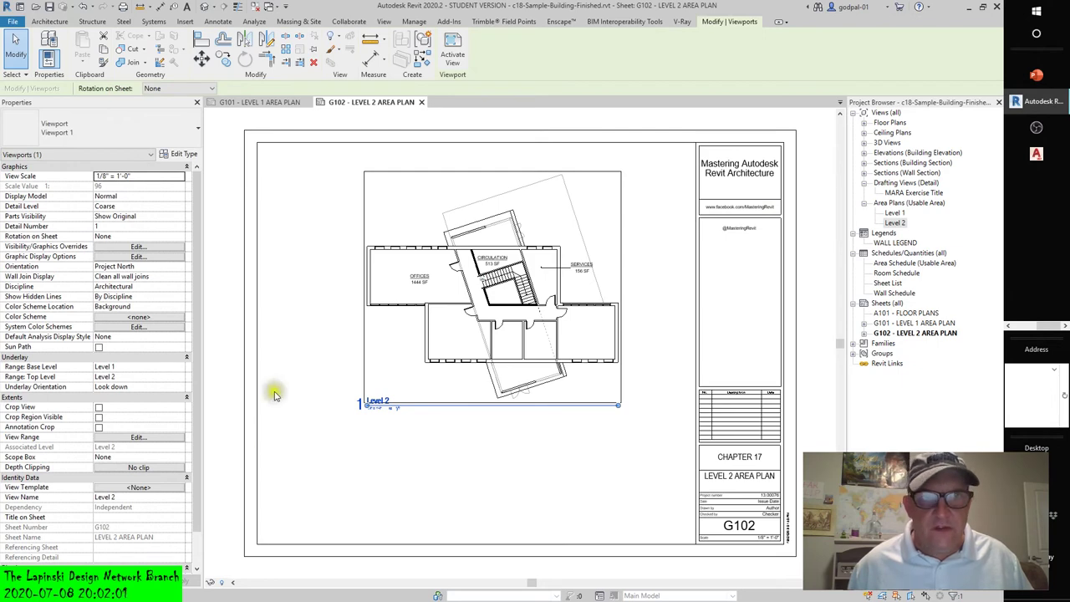
Tile the open G102 and G101 sheet views side by side
{"action": "left_click", "coordinate": [384, 21]}
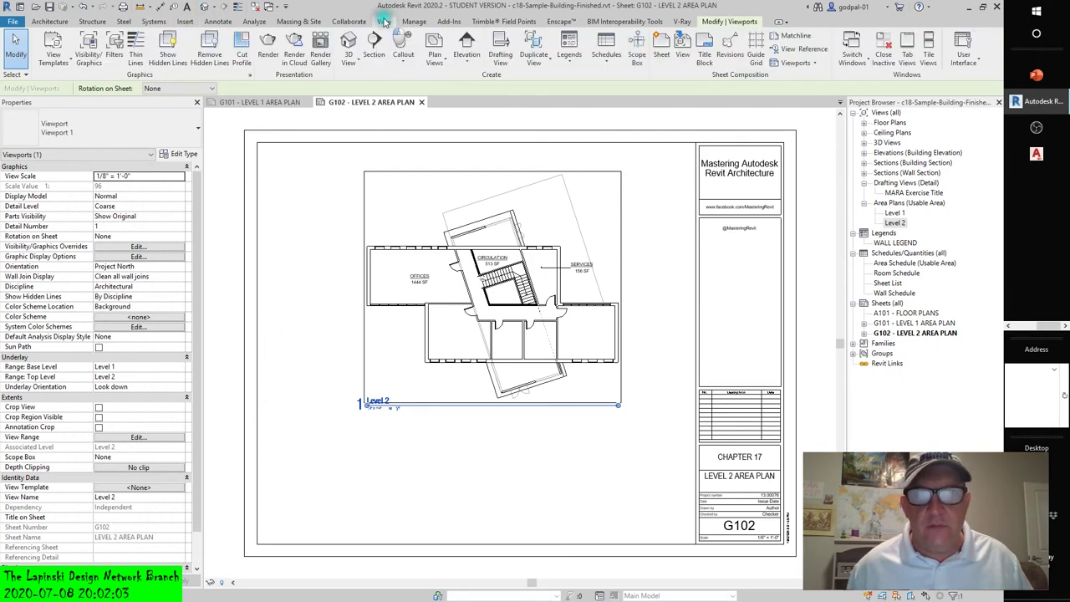
{"action": "left_click", "coordinate": [927, 50]}
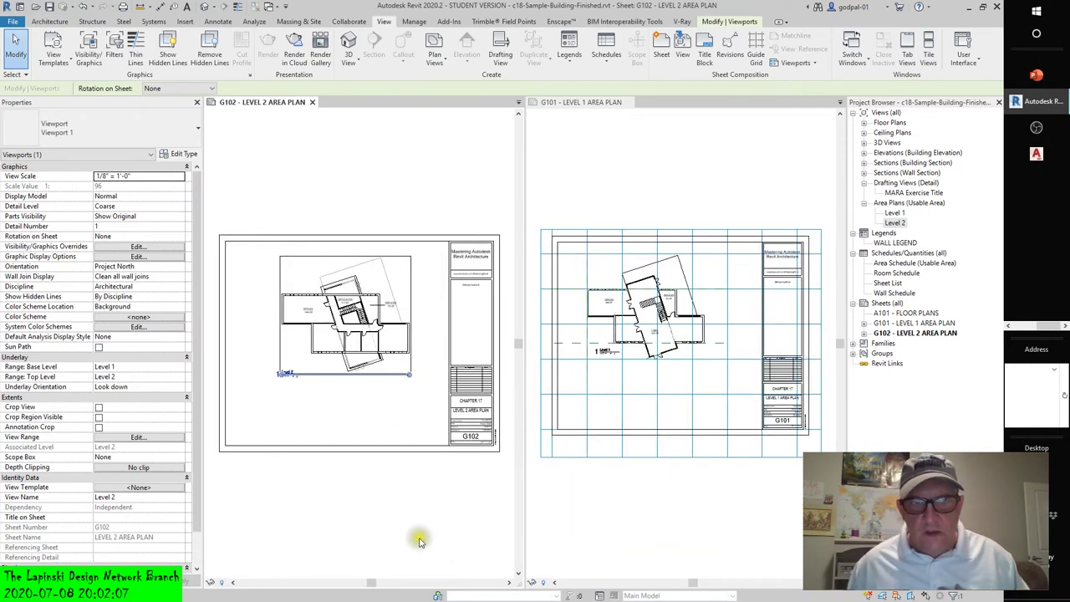
{"action": "left_click", "coordinate": [371, 507]}
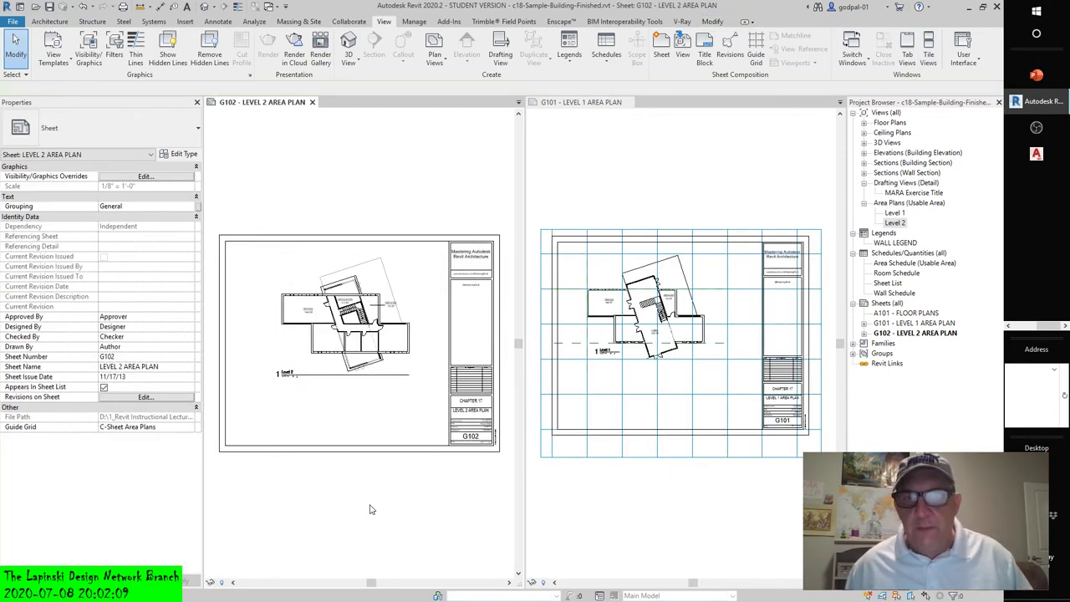
{"action": "left_click", "coordinate": [371, 499]}
{"action": "left_click", "coordinate": [311, 402]}
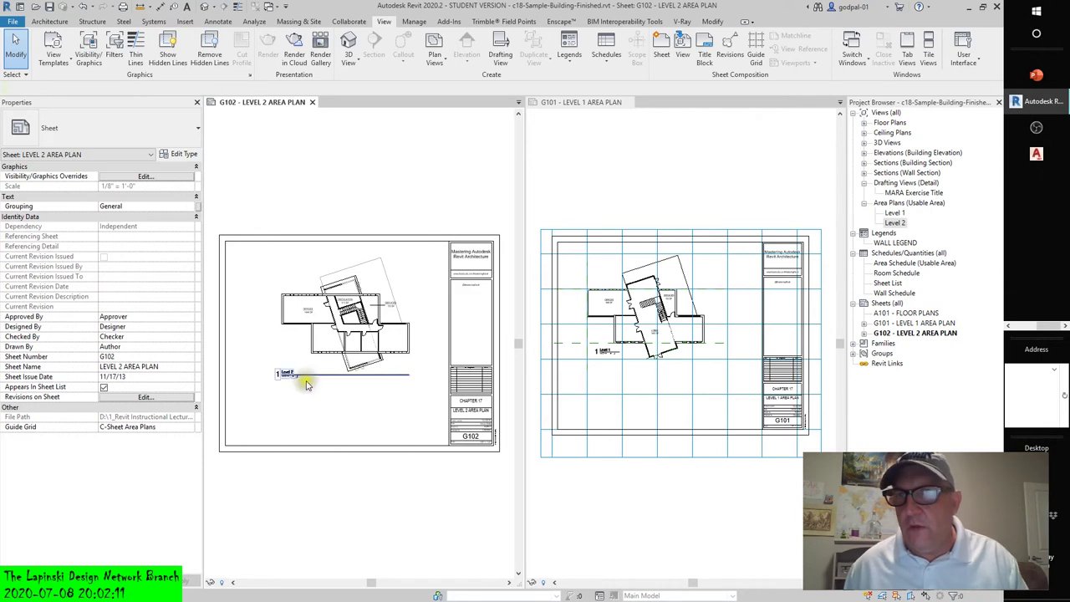
Try to display the guide grid on sheet G102 by reassigning the existing C-Sheet Area Plans grid
{"action": "left_click", "coordinate": [756, 50]}
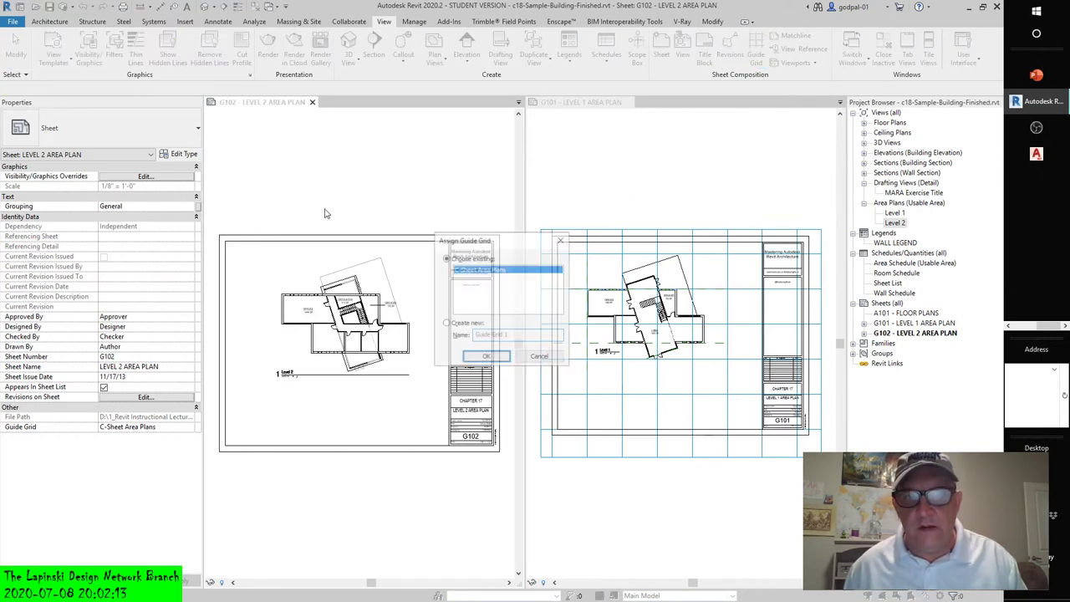
{"action": "left_click", "coordinate": [485, 355]}
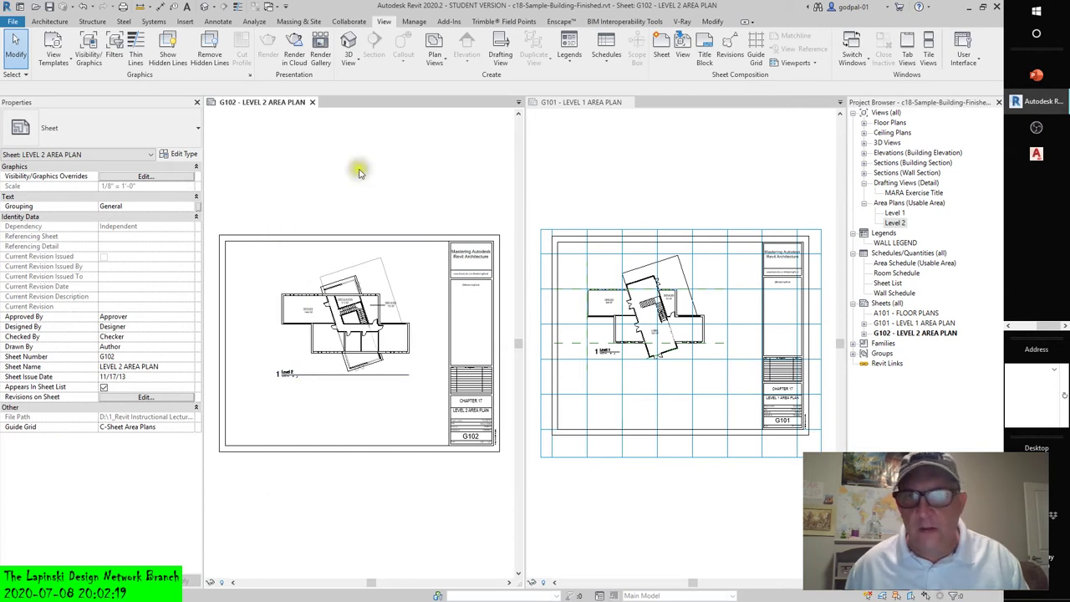
{"action": "left_click", "coordinate": [756, 50]}
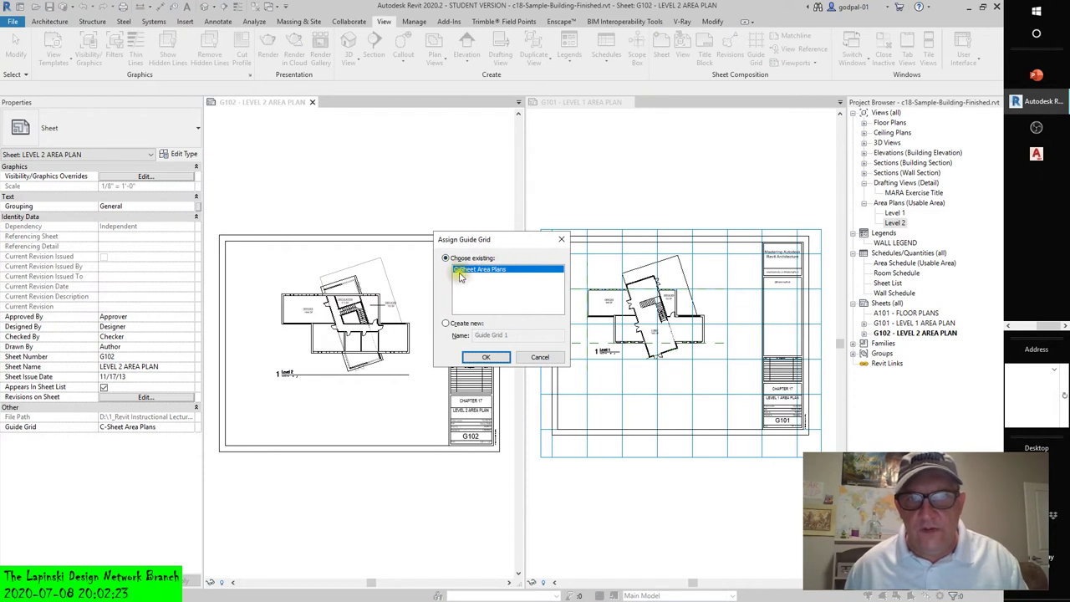
{"action": "left_click", "coordinate": [484, 358]}
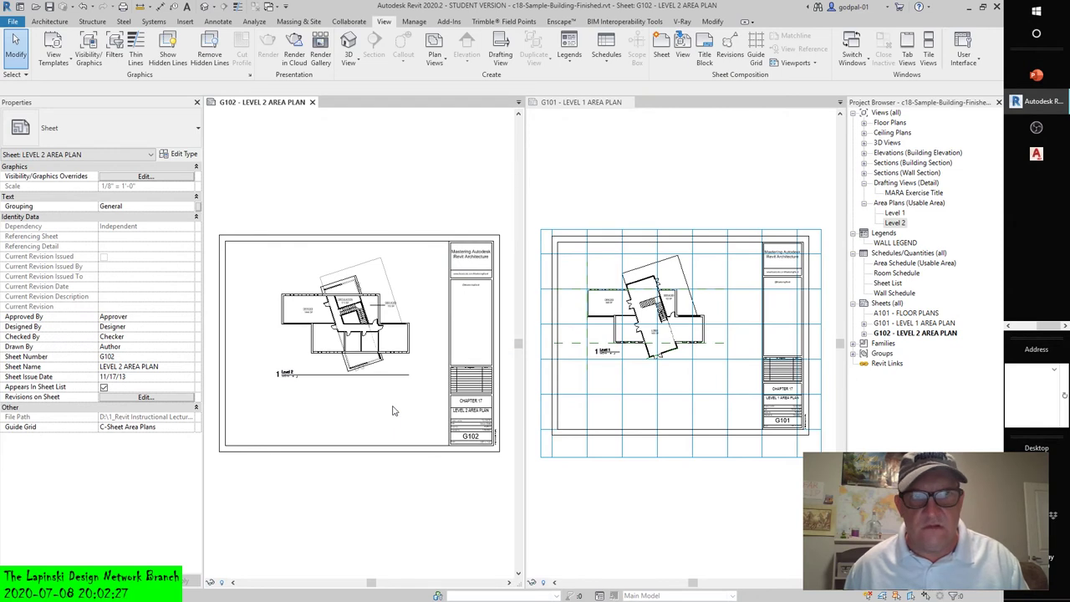
{"action": "left_click", "coordinate": [373, 498]}
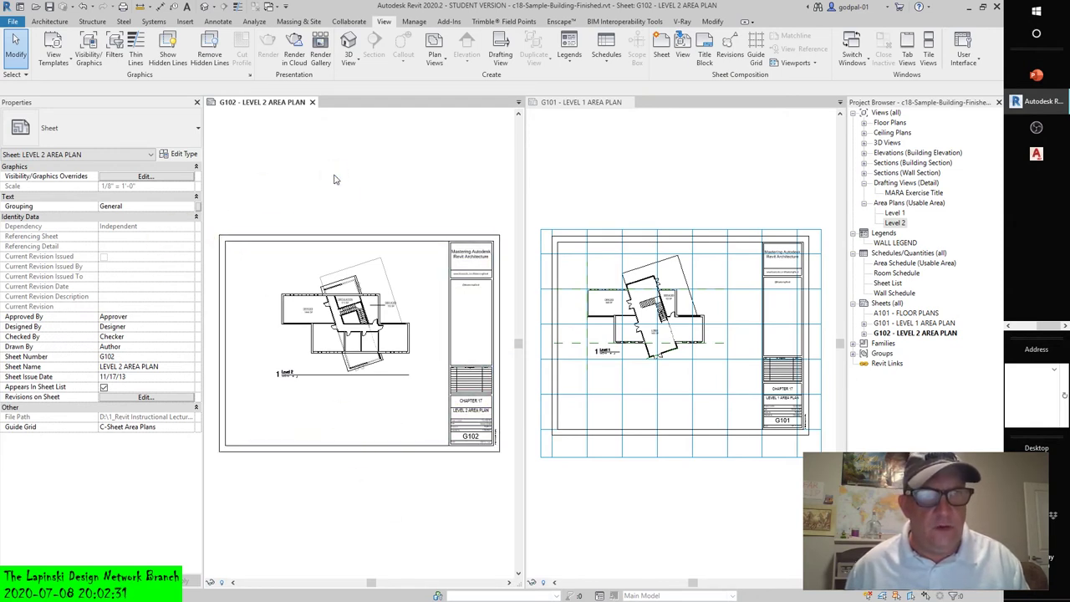
Turn on the Guide Grid annotation category in the visibility/graphics overrides of sheet G102
{"action": "left_click", "coordinate": [144, 176]}
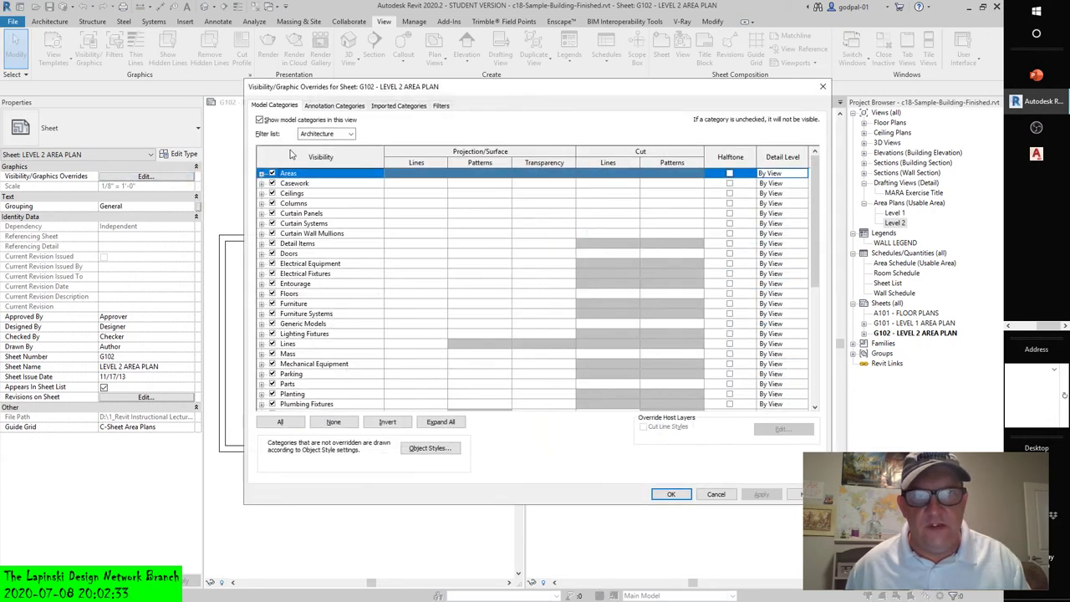
{"action": "left_click", "coordinate": [314, 106]}
{"action": "scroll", "coordinate": [307, 251], "scroll_direction": "down", "scroll_amount": 1}
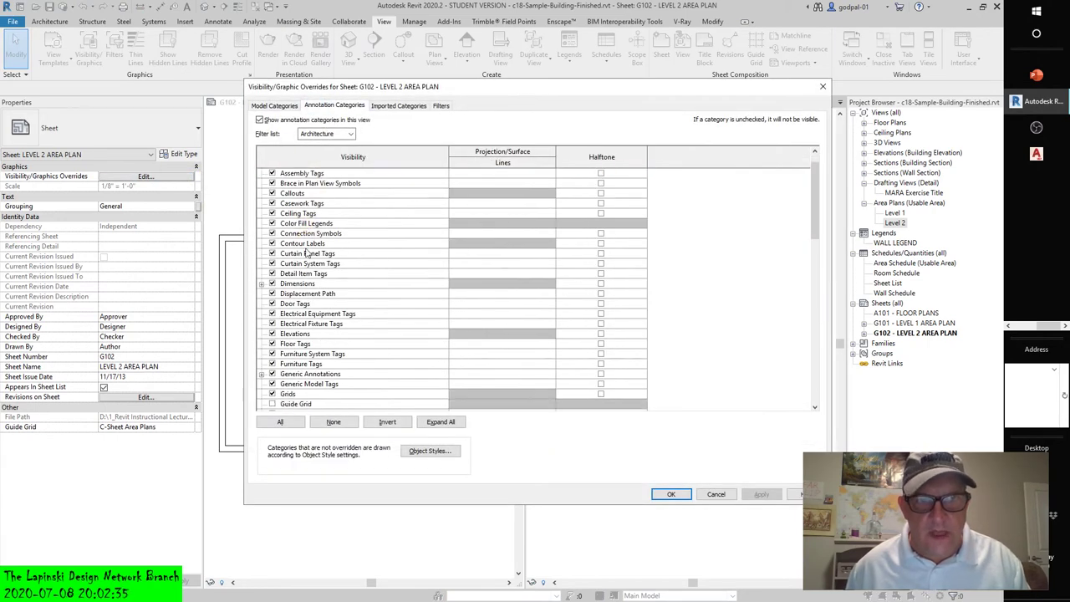
{"action": "scroll", "coordinate": [306, 252], "scroll_direction": "down", "scroll_amount": 2}
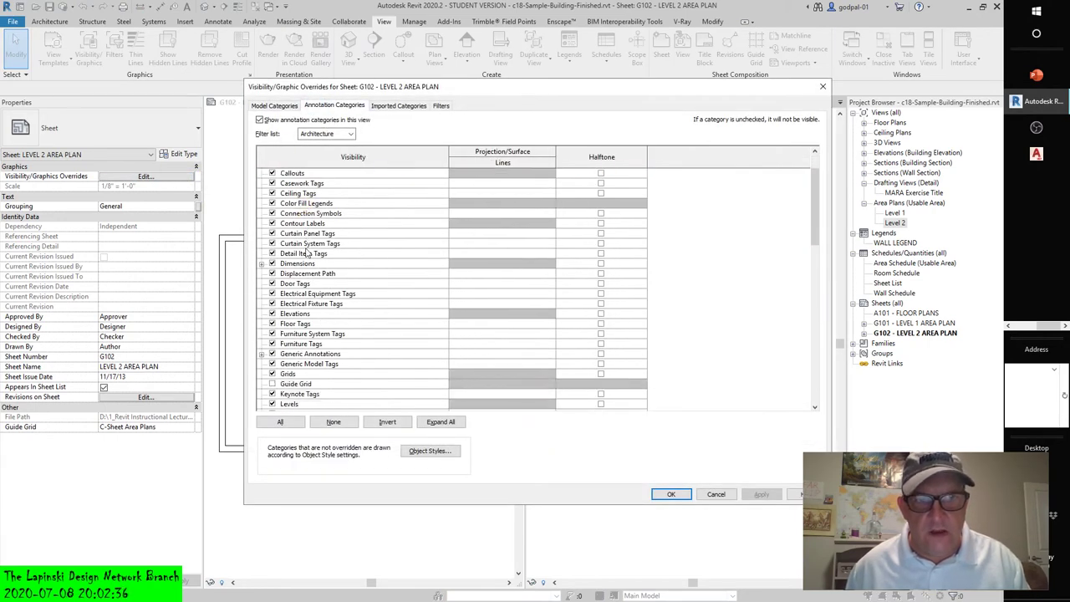
{"action": "left_click", "coordinate": [272, 384]}
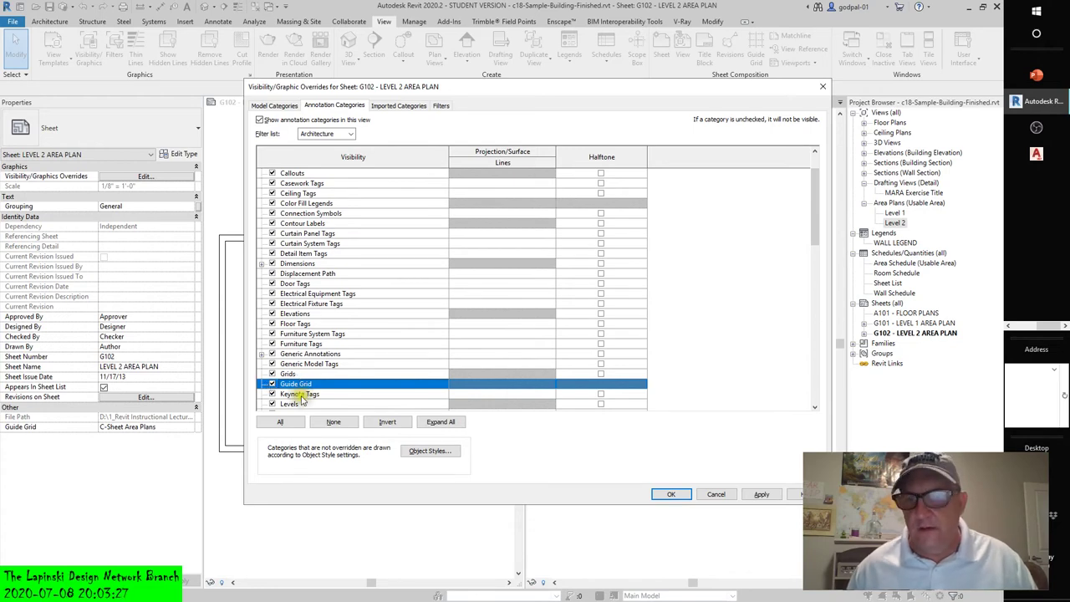
{"action": "left_click", "coordinate": [755, 494]}
{"action": "left_click", "coordinate": [671, 495]}
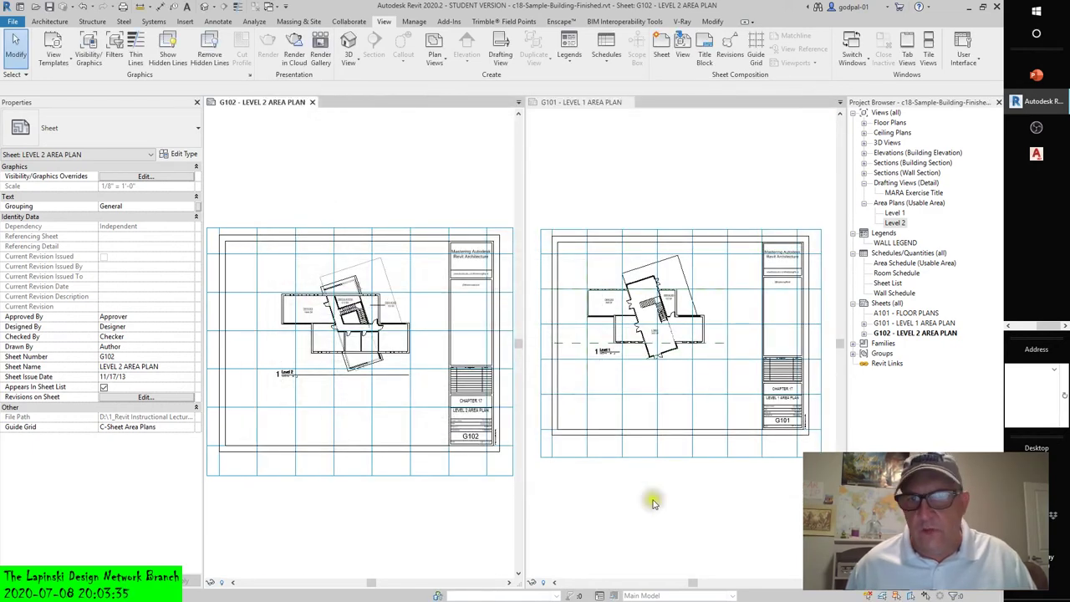
Activate the Level 2 view on sheet G102, reveal its hidden elements, and return to the sheet with them still revealed
{"action": "left_click", "coordinate": [324, 317]}
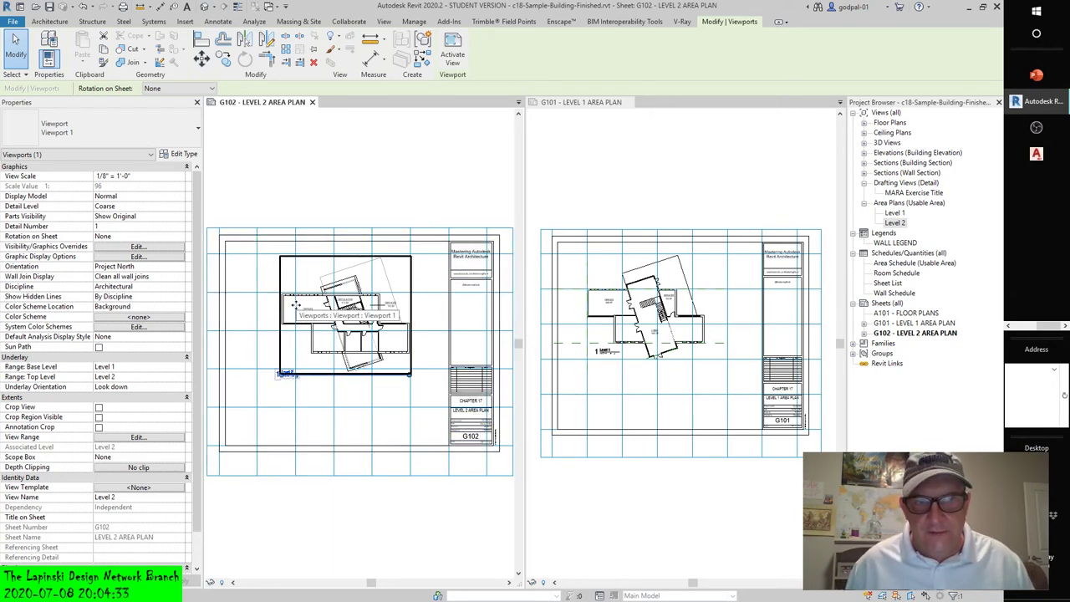
{"action": "left_click", "coordinate": [355, 514]}
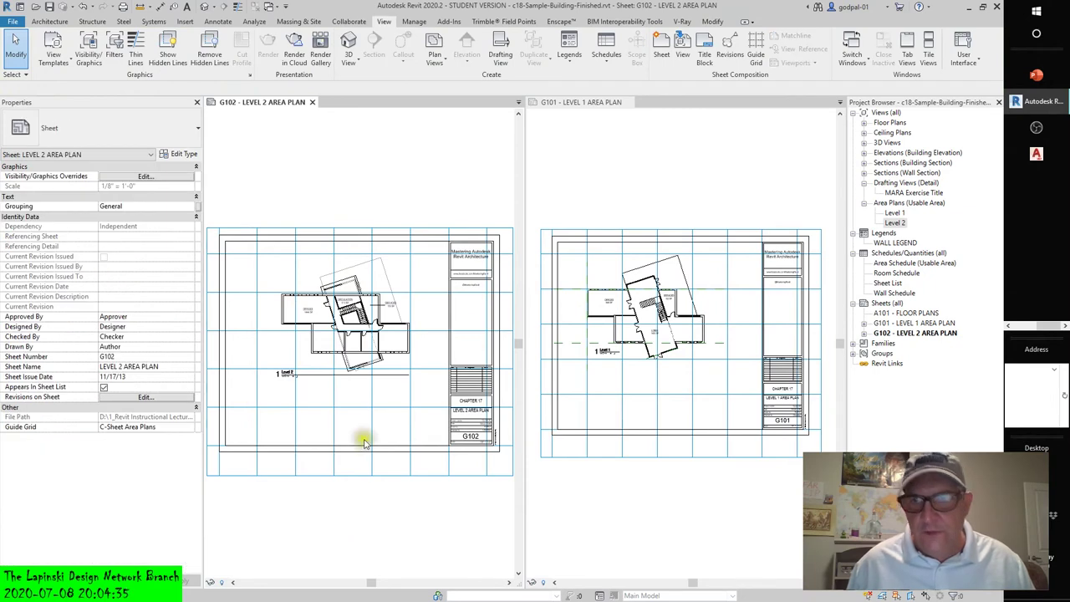
{"action": "left_click", "coordinate": [383, 309]}
{"action": "right_click", "coordinate": [380, 311]}
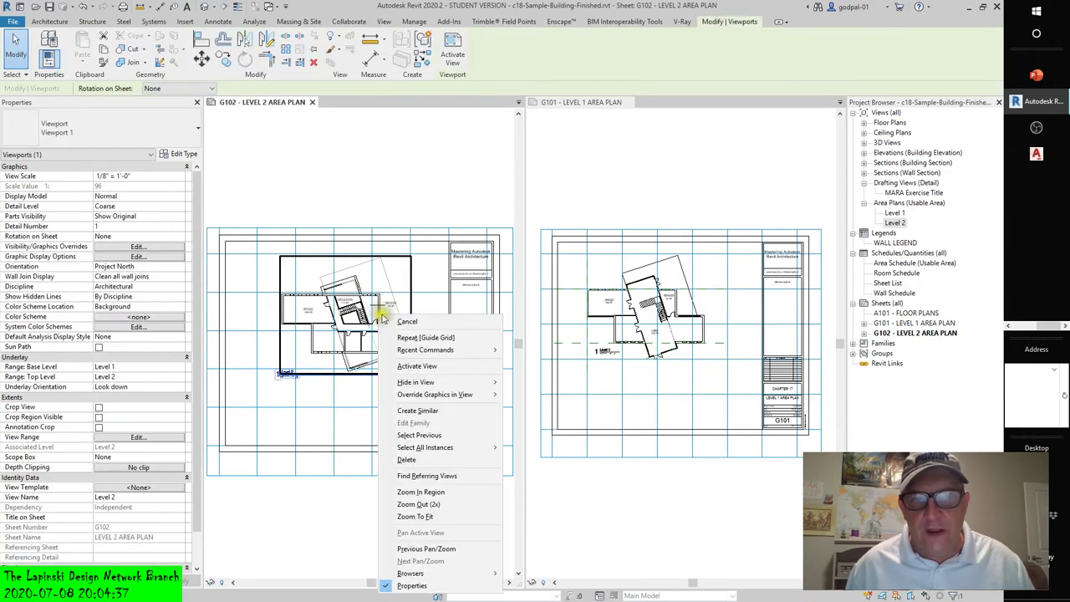
{"action": "left_click", "coordinate": [400, 368]}
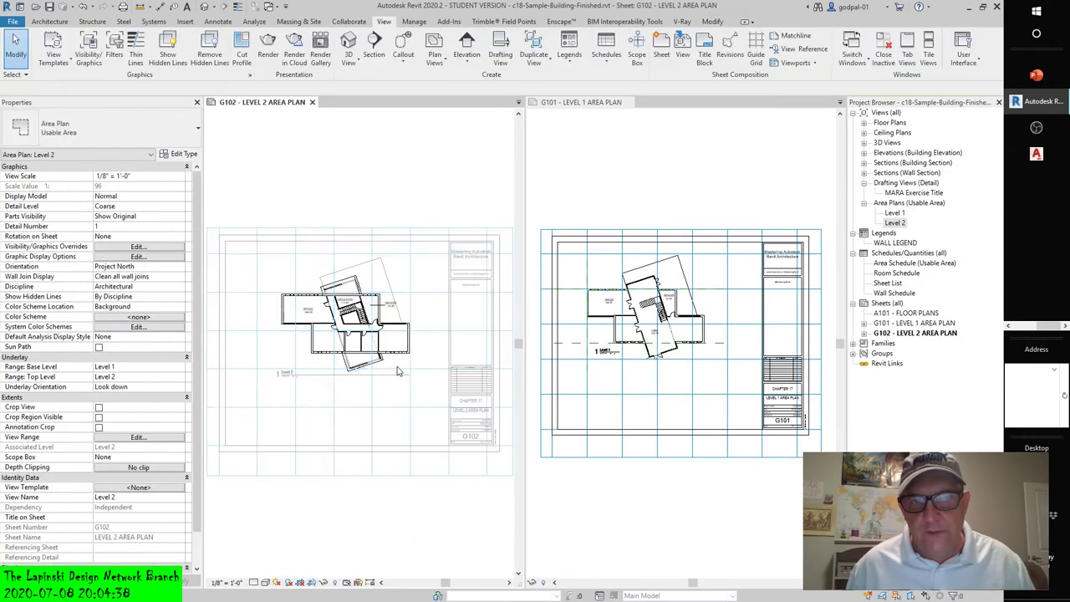
{"action": "left_click", "coordinate": [335, 583]}
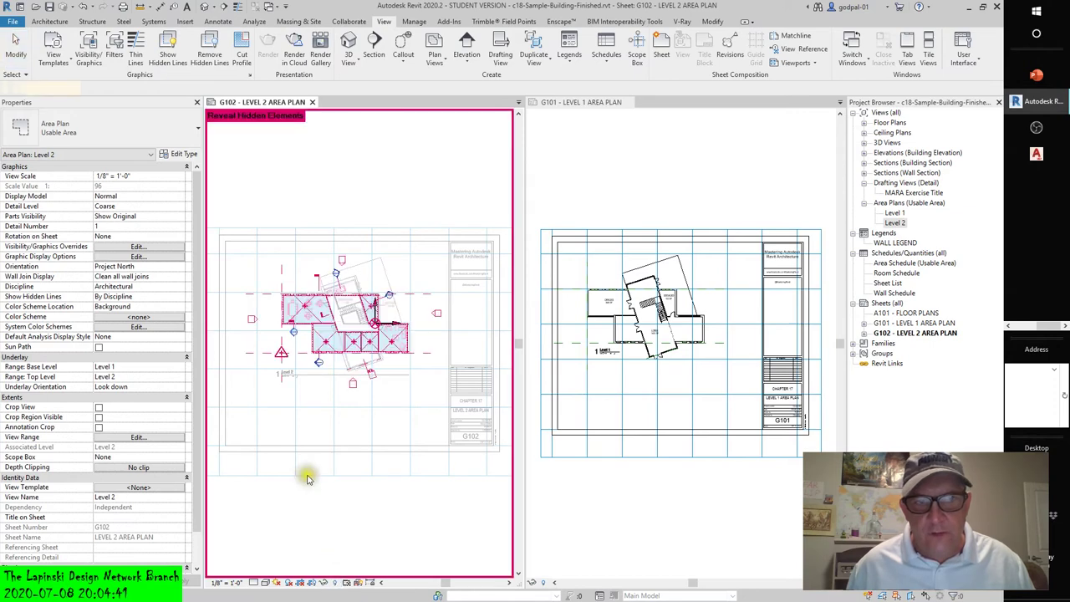
{"action": "scroll", "coordinate": [273, 311], "scroll_direction": "up", "scroll_amount": 1}
{"action": "scroll", "coordinate": [295, 303], "scroll_direction": "down", "scroll_amount": 1}
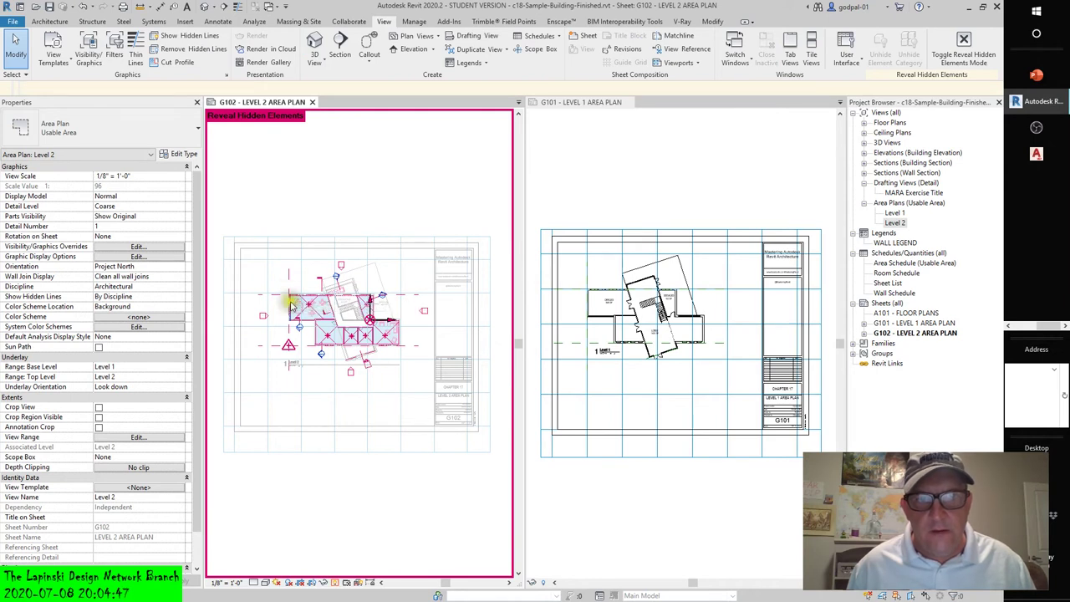
{"action": "right_click", "coordinate": [413, 389]}
{"action": "left_click", "coordinate": [443, 436]}
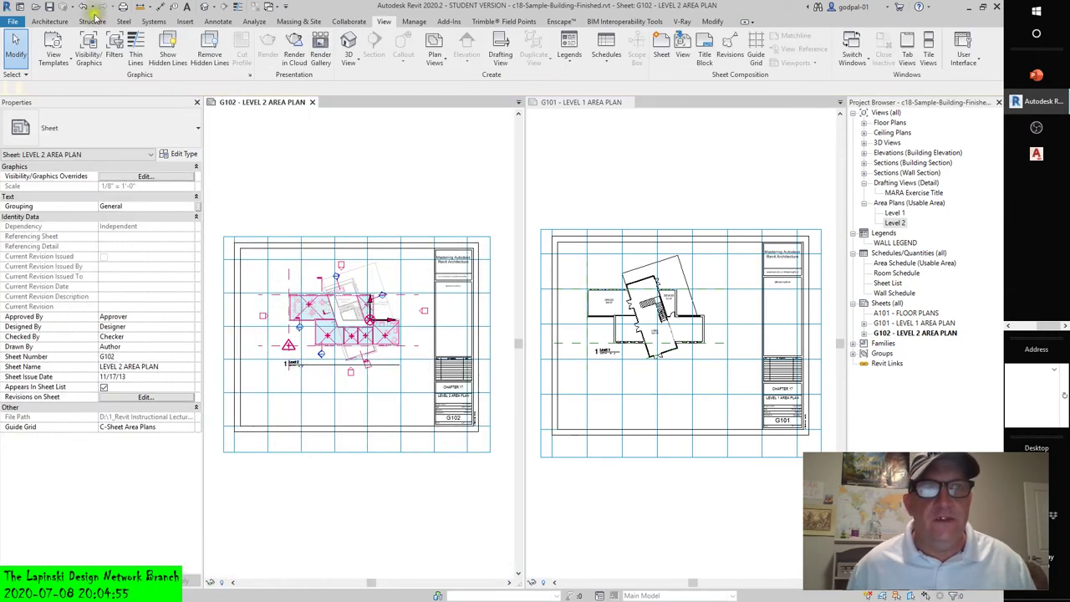
{"action": "left_click", "coordinate": [712, 21]}
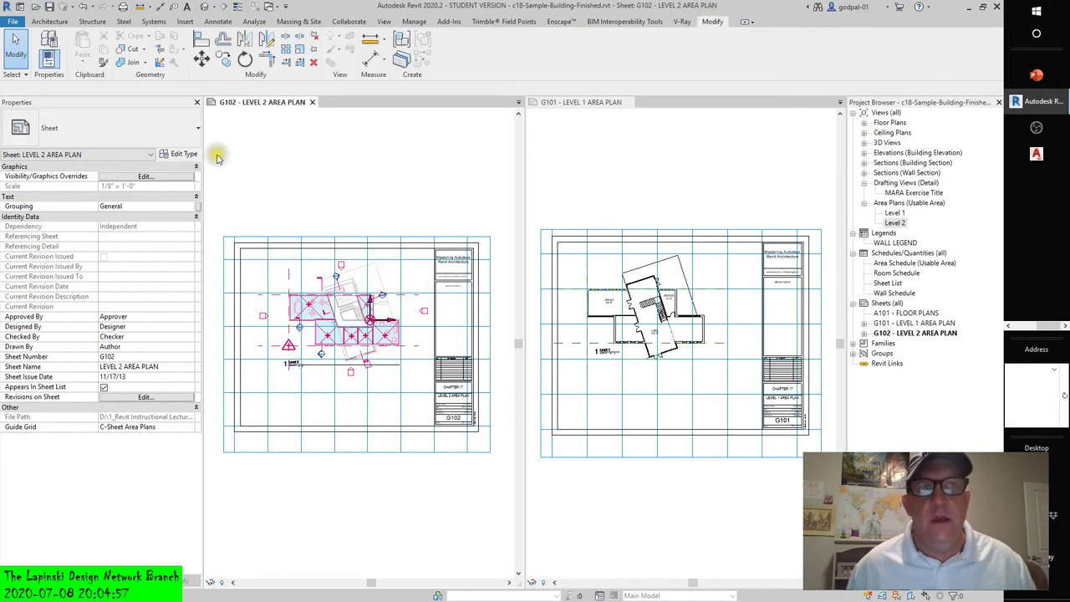
{"action": "left_click", "coordinate": [202, 58]}
{"action": "scroll", "coordinate": [285, 294], "scroll_direction": "up", "scroll_amount": 5}
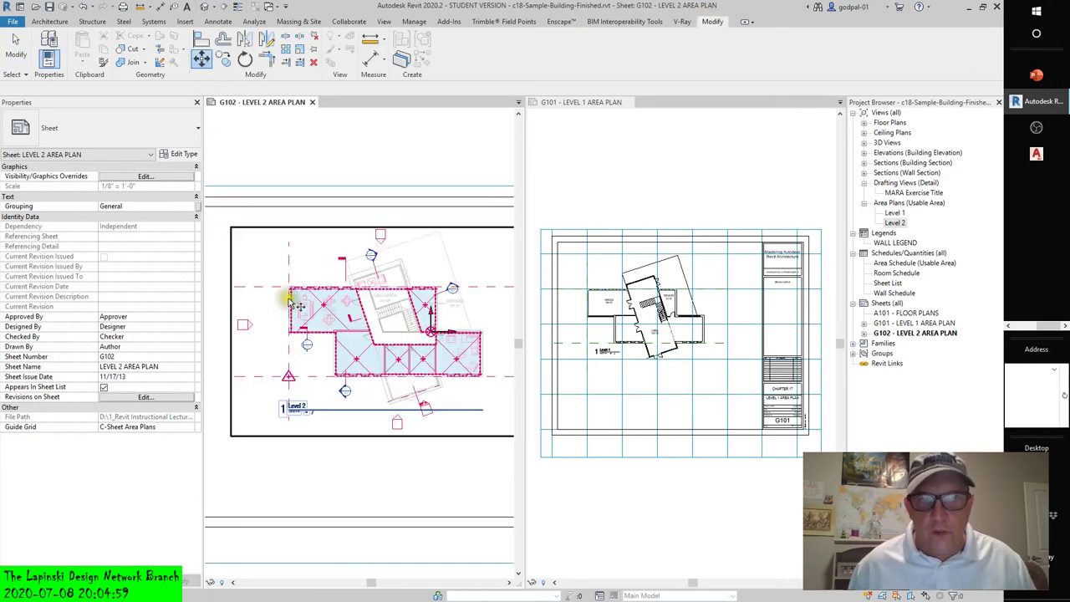
{"action": "scroll", "coordinate": [285, 294], "scroll_direction": "up", "scroll_amount": 2}
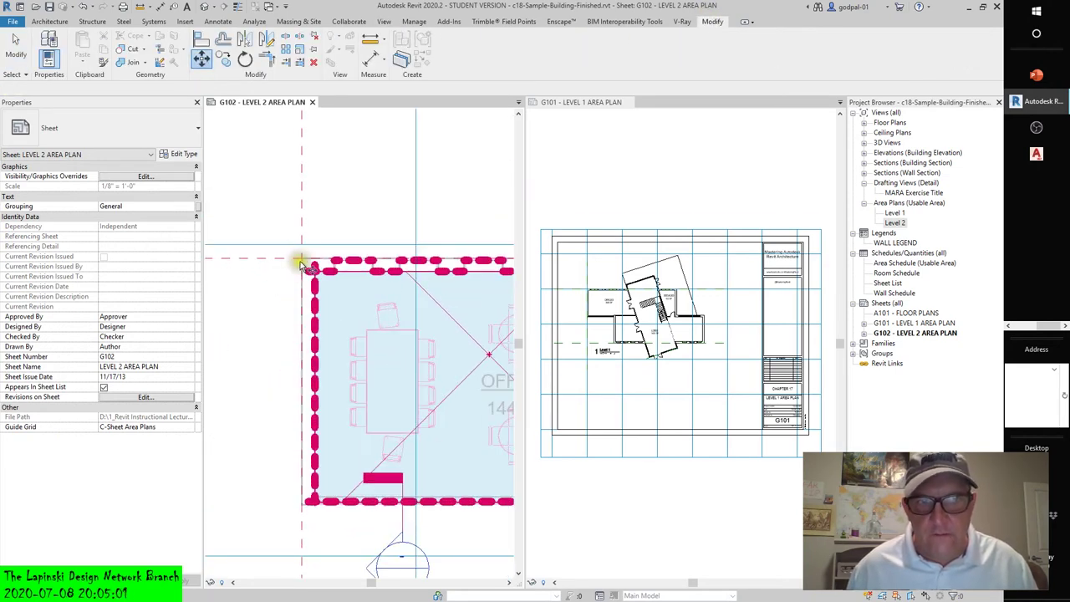
{"action": "scroll", "coordinate": [294, 346], "scroll_direction": "down", "scroll_amount": 7}
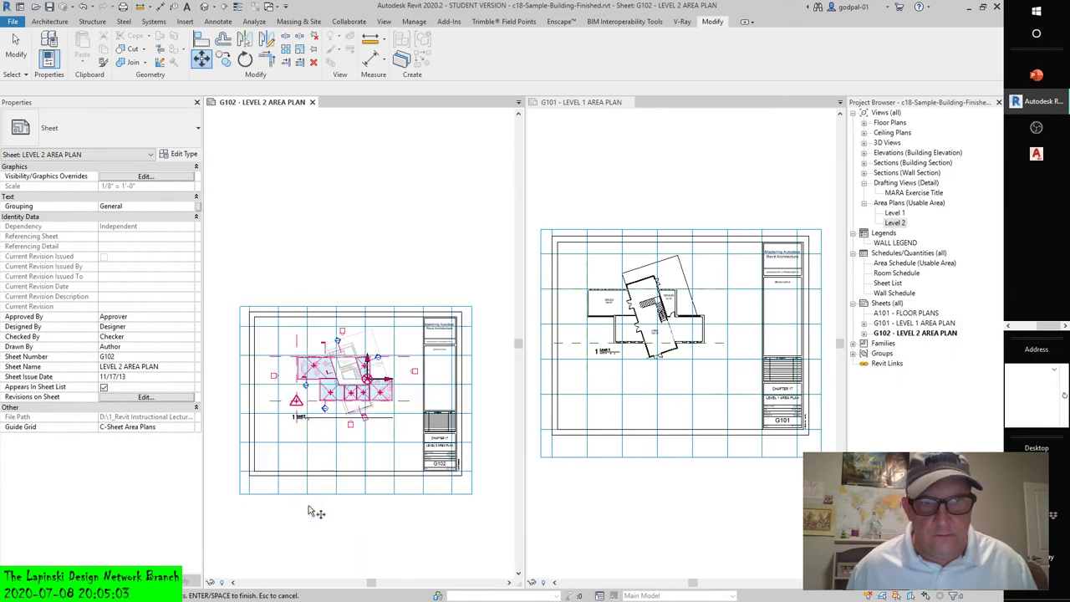
{"action": "left_click", "coordinate": [391, 331]}
{"action": "key", "text": "Escape"}
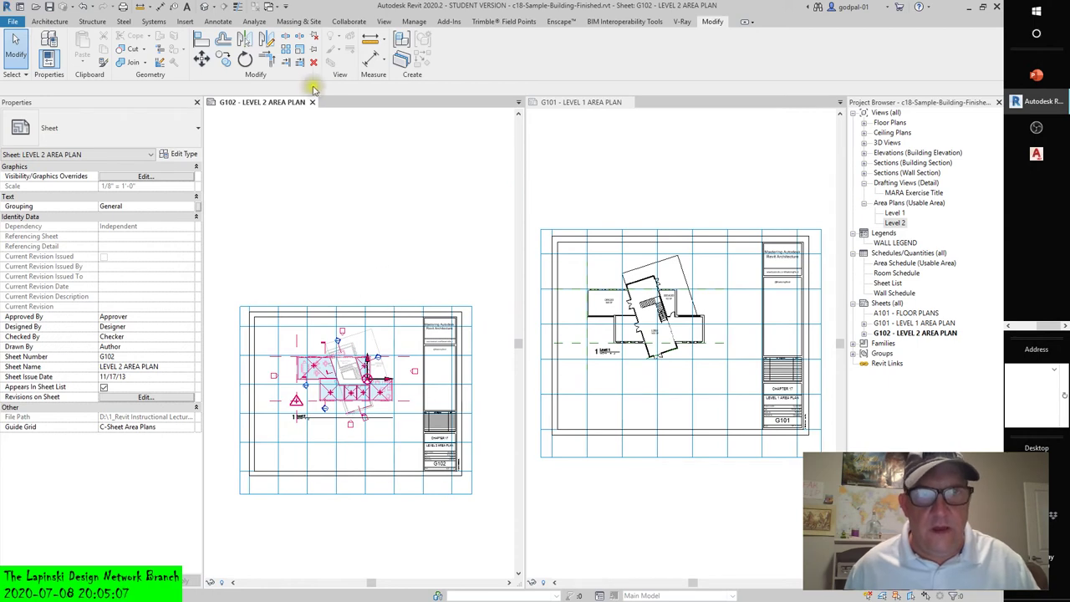
Move the Level 2 viewport so its upper-left reference plane intersection meets a guide grid intersection on sheet G102
{"action": "left_click", "coordinate": [335, 399]}
{"action": "left_click", "coordinate": [201, 57]}
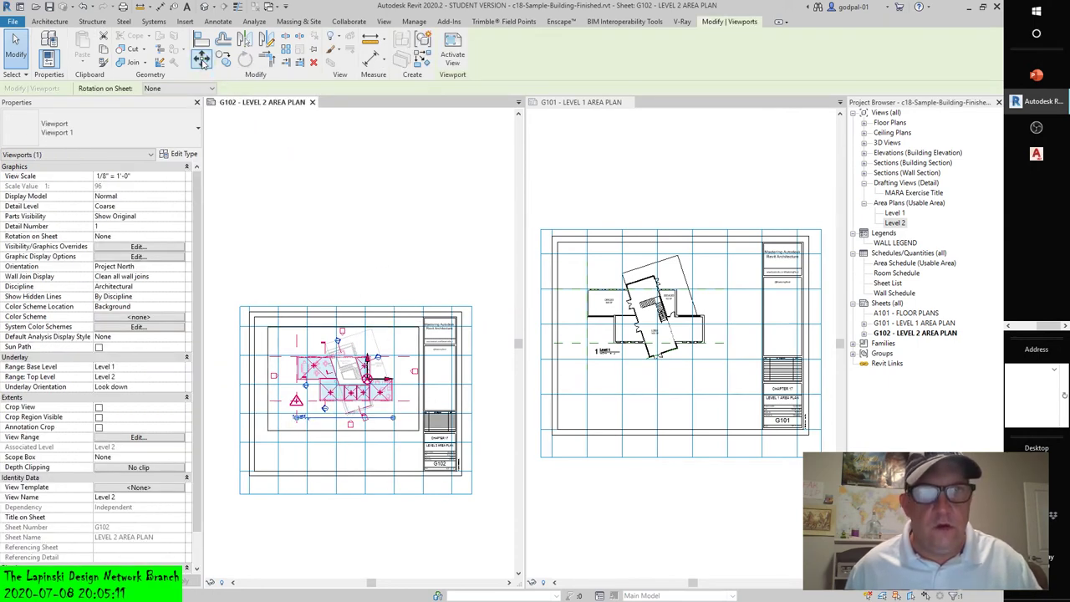
{"action": "scroll", "coordinate": [321, 343], "scroll_direction": "up", "scroll_amount": 8}
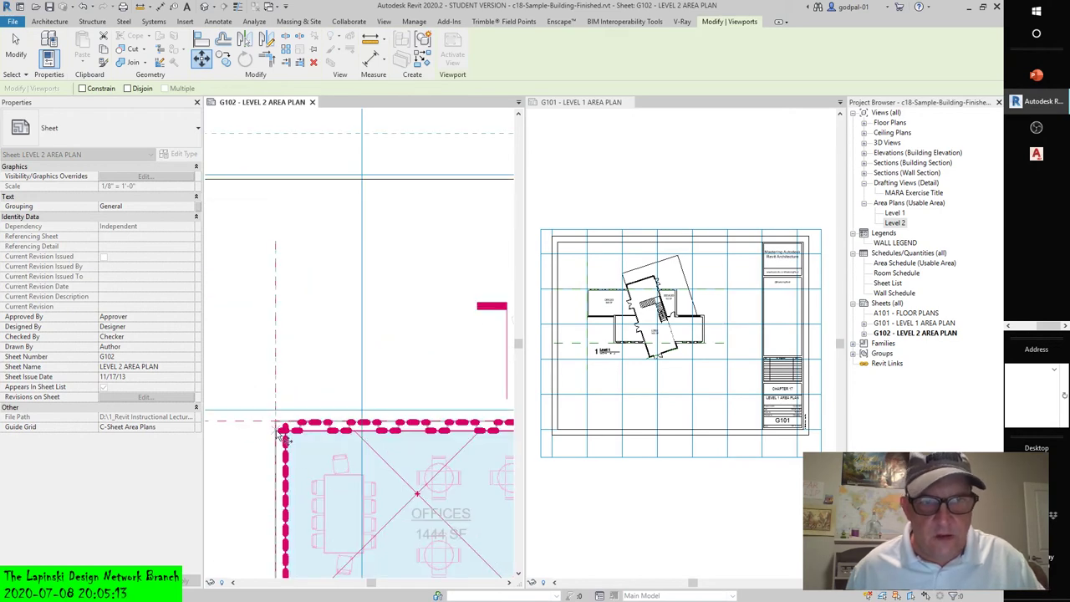
{"action": "scroll", "coordinate": [280, 425], "scroll_direction": "down", "scroll_amount": 8}
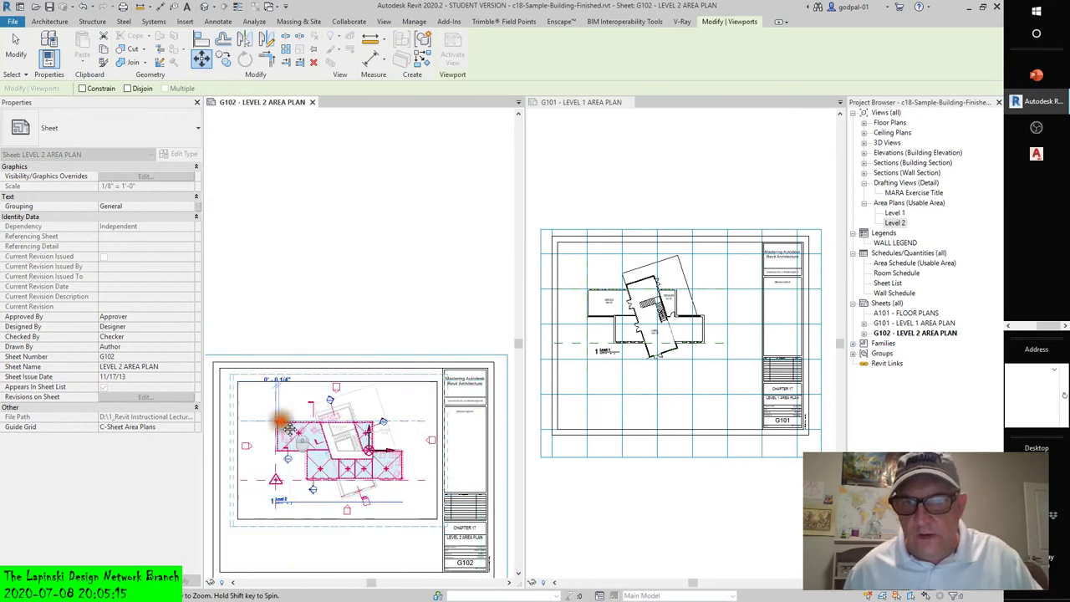
{"action": "left_click", "coordinate": [359, 431]}
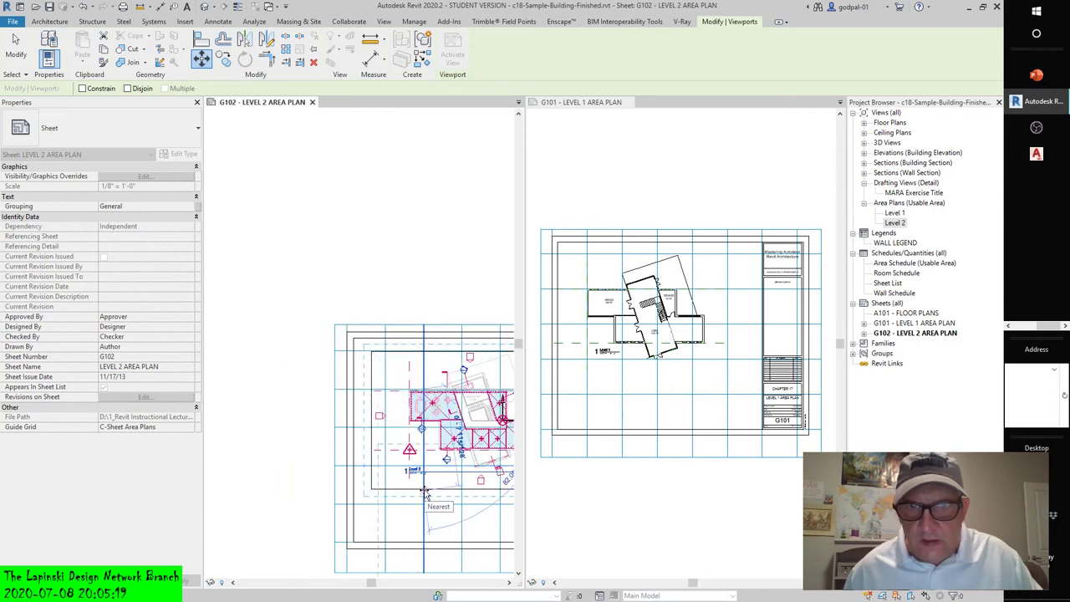
{"action": "scroll", "coordinate": [384, 391], "scroll_direction": "up", "scroll_amount": 6}
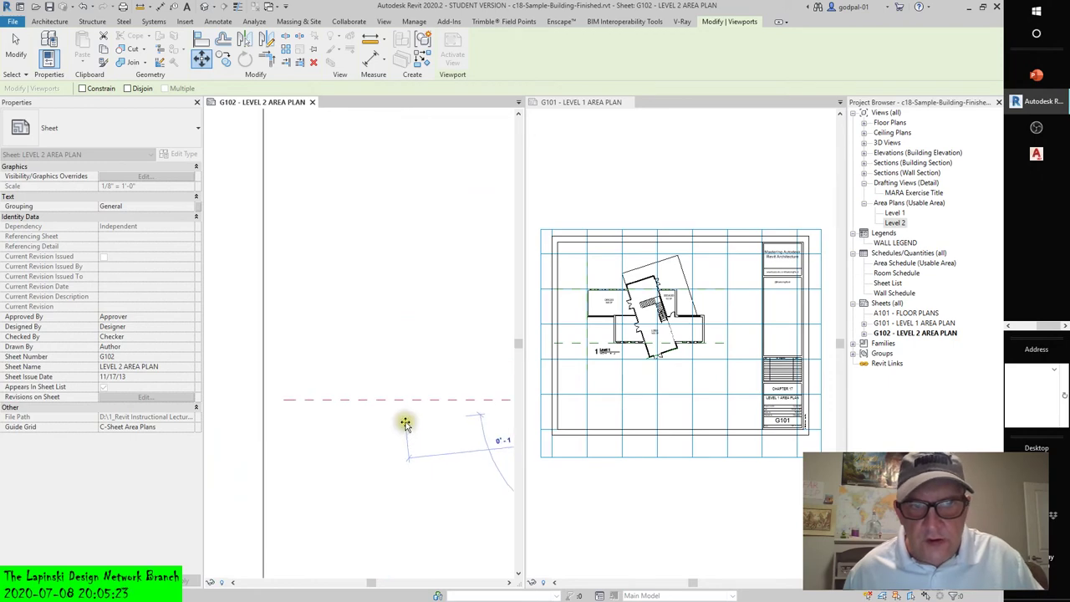
{"action": "left_click", "coordinate": [385, 359]}
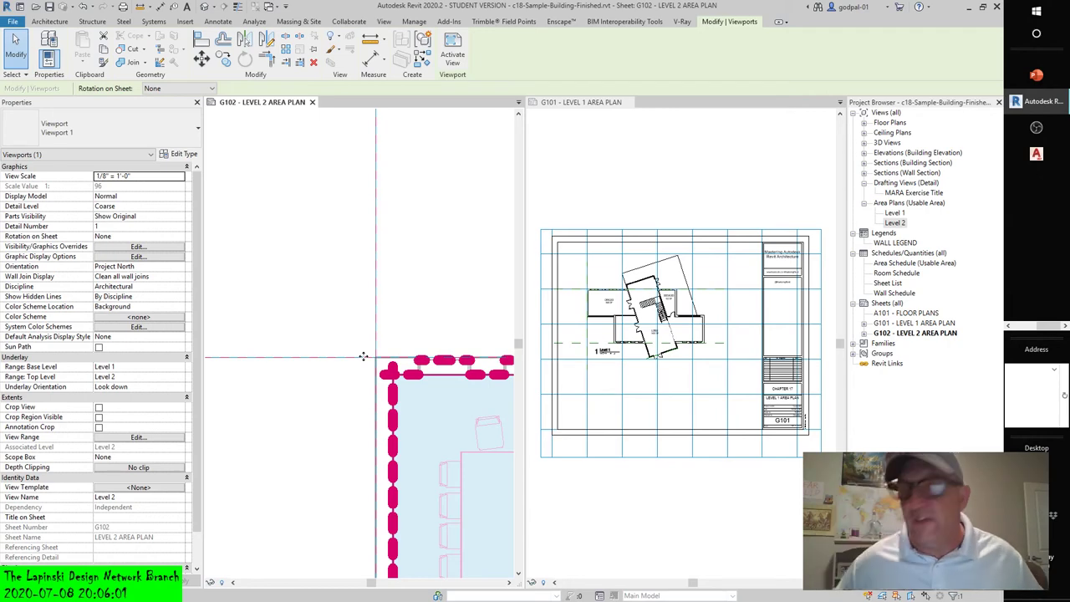
Activate the Level 2 view on sheet G102, turn off Reveal Hidden Elements, and return to the sheet
{"action": "key", "text": "z"}
{"action": "key", "text": "f"}
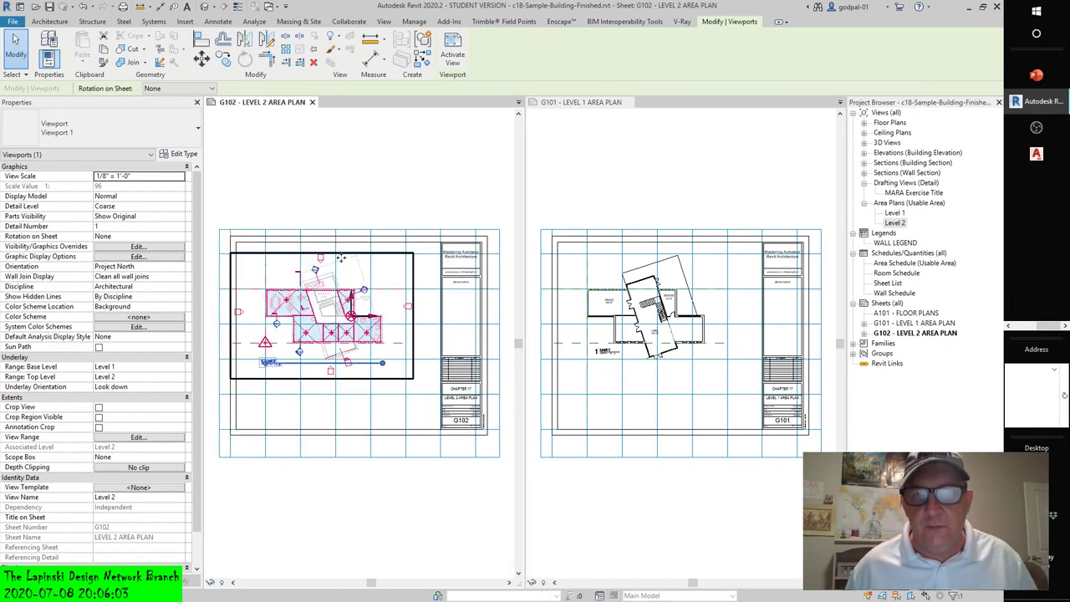
{"action": "left_click", "coordinate": [391, 495]}
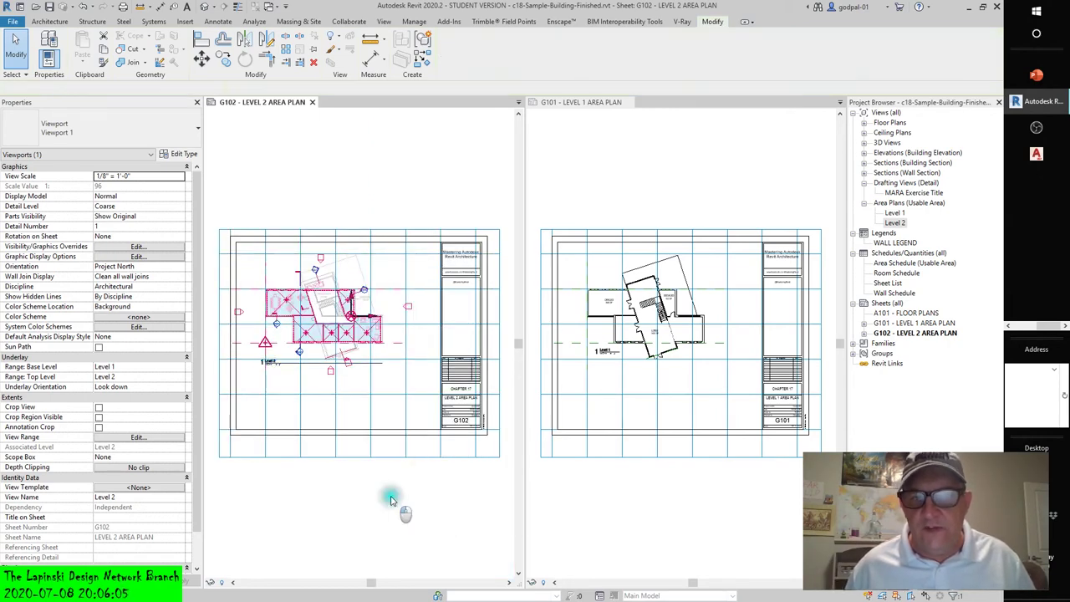
{"action": "left_click", "coordinate": [388, 384]}
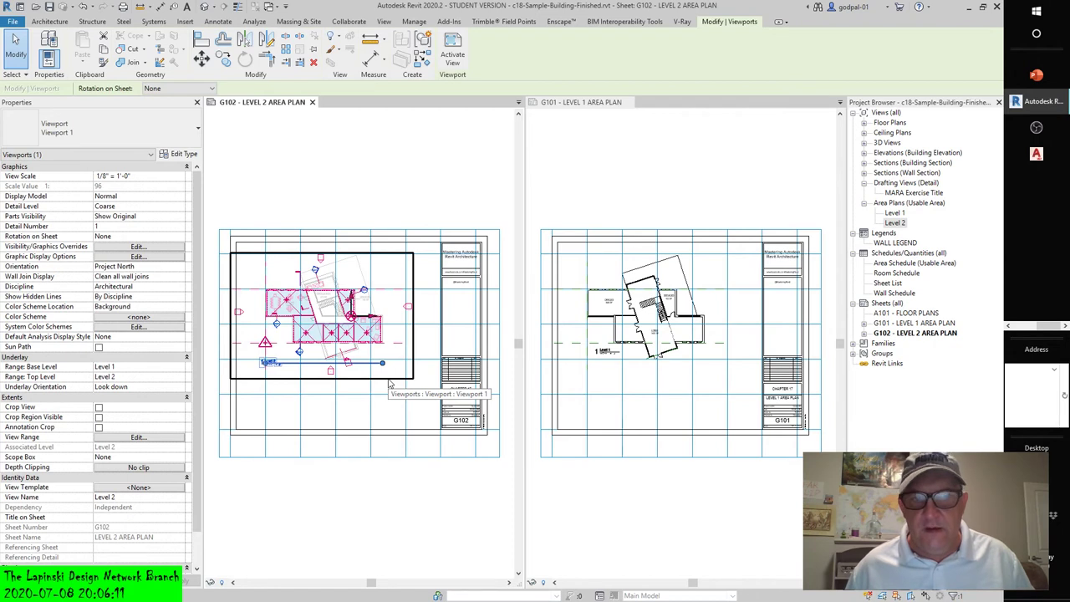
{"action": "right_click", "coordinate": [388, 376]}
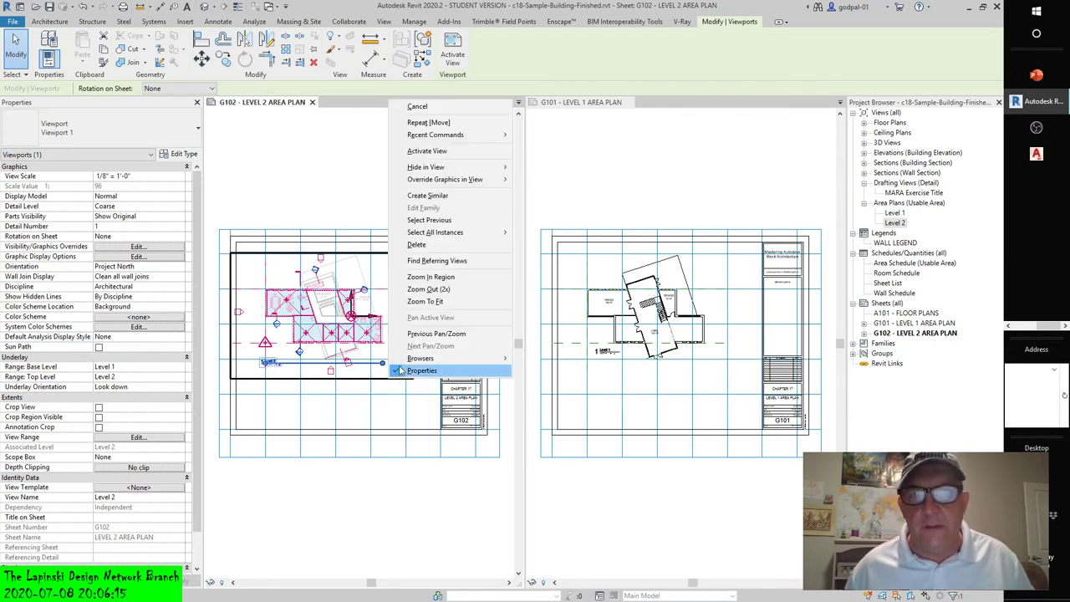
{"action": "left_click", "coordinate": [409, 151]}
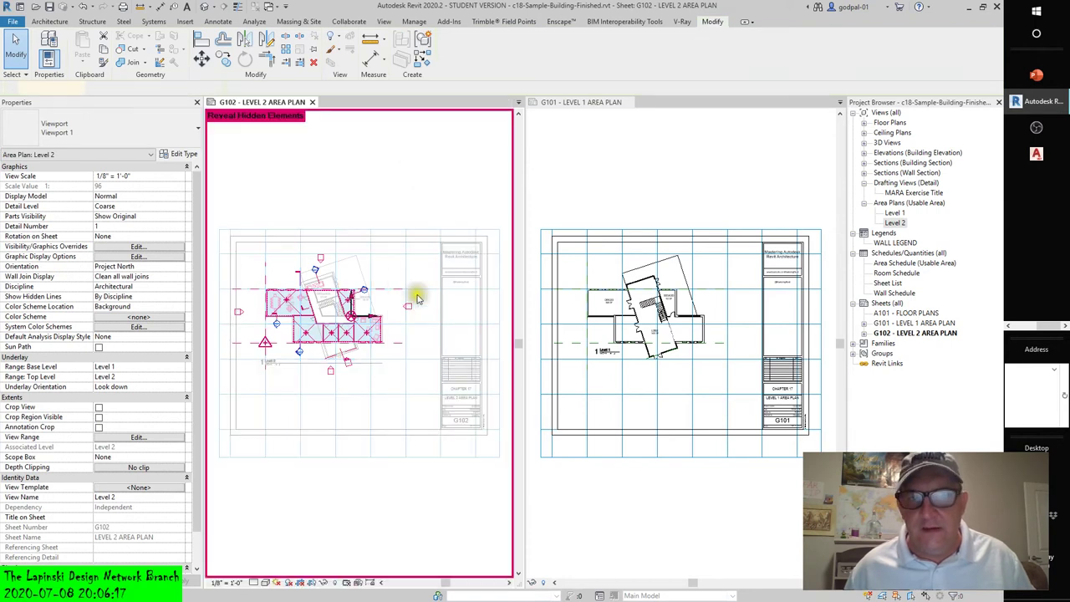
{"action": "left_click", "coordinate": [337, 582]}
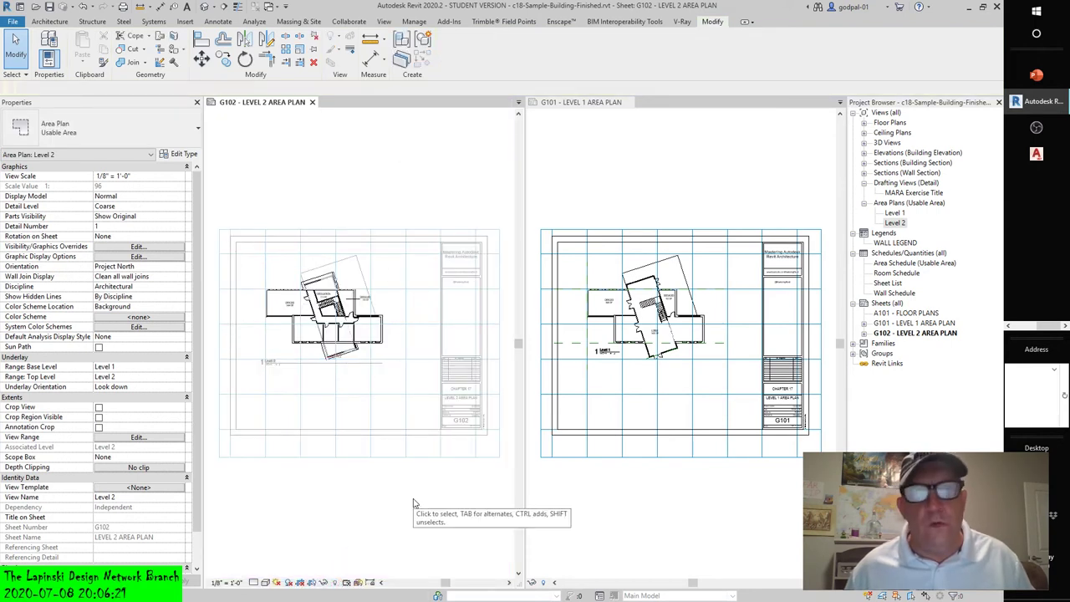
{"action": "left_click", "coordinate": [418, 512]}
{"action": "double_click", "coordinate": [418, 512]}
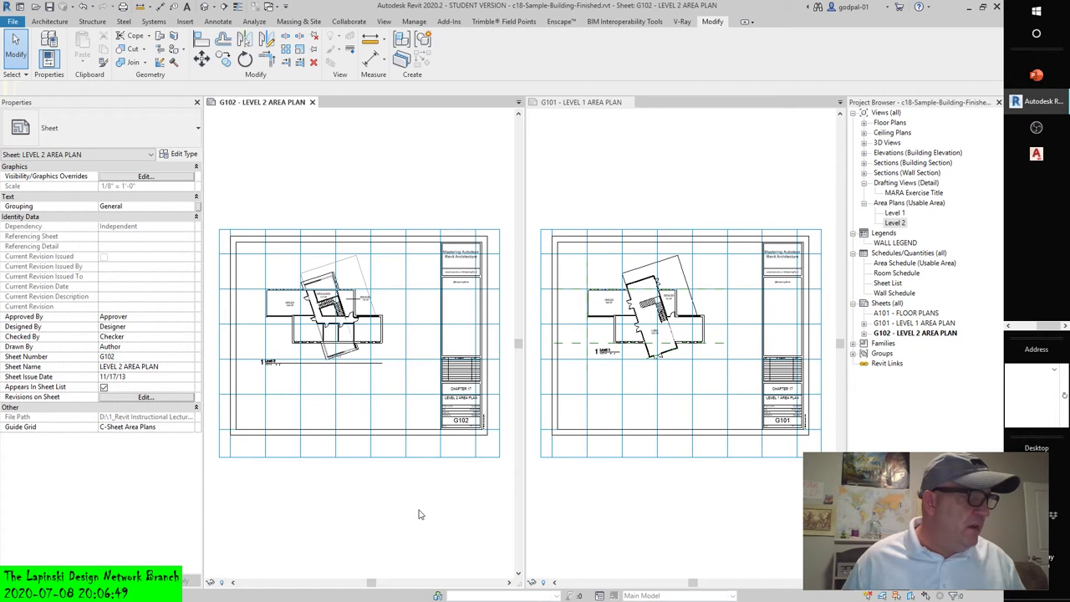
{"action": "scroll", "coordinate": [418, 510], "scroll_direction": "down", "scroll_amount": 1}
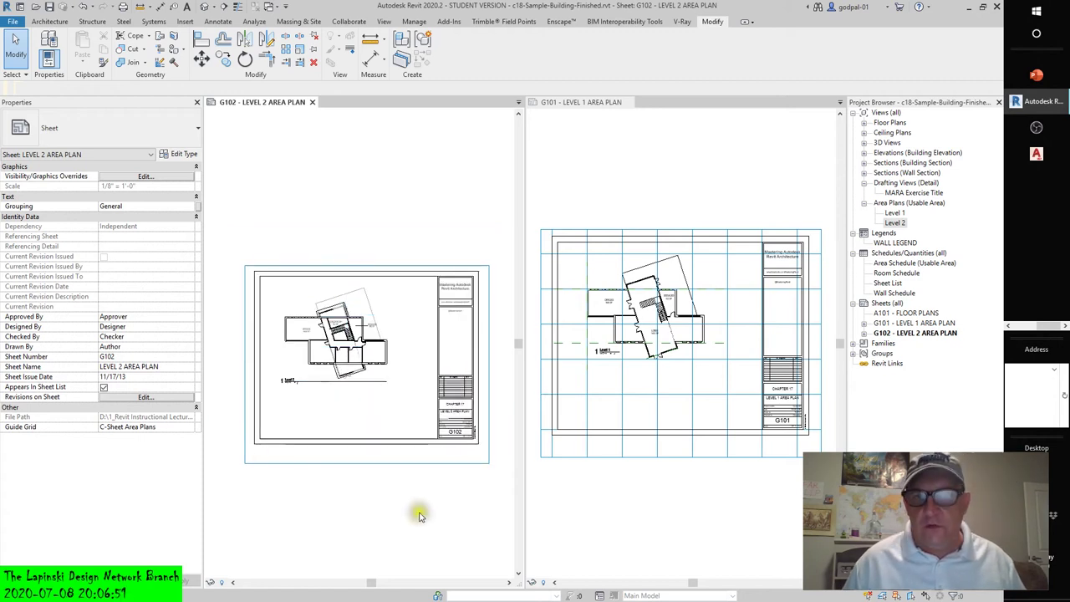
{"action": "left_click", "coordinate": [625, 173]}
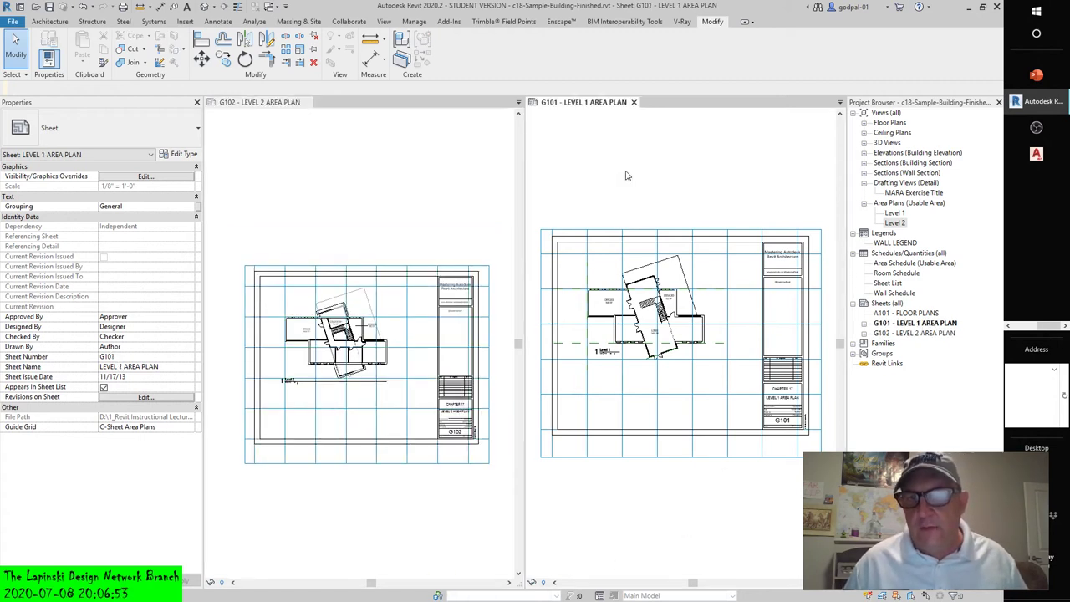
{"action": "left_click", "coordinate": [625, 171]}
{"action": "key", "text": "z"}
{"action": "key", "text": "a"}
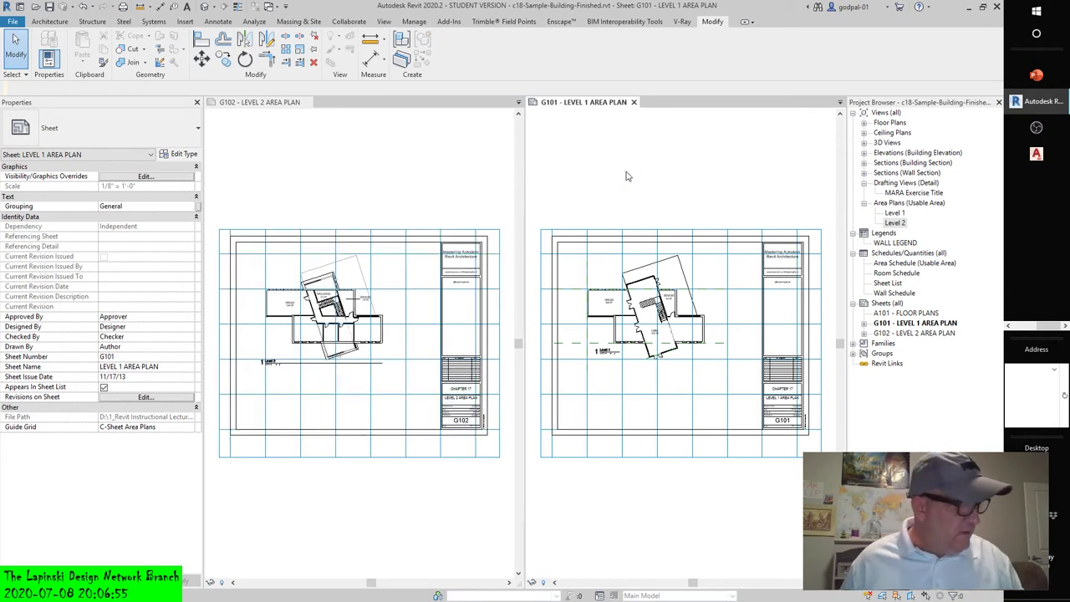
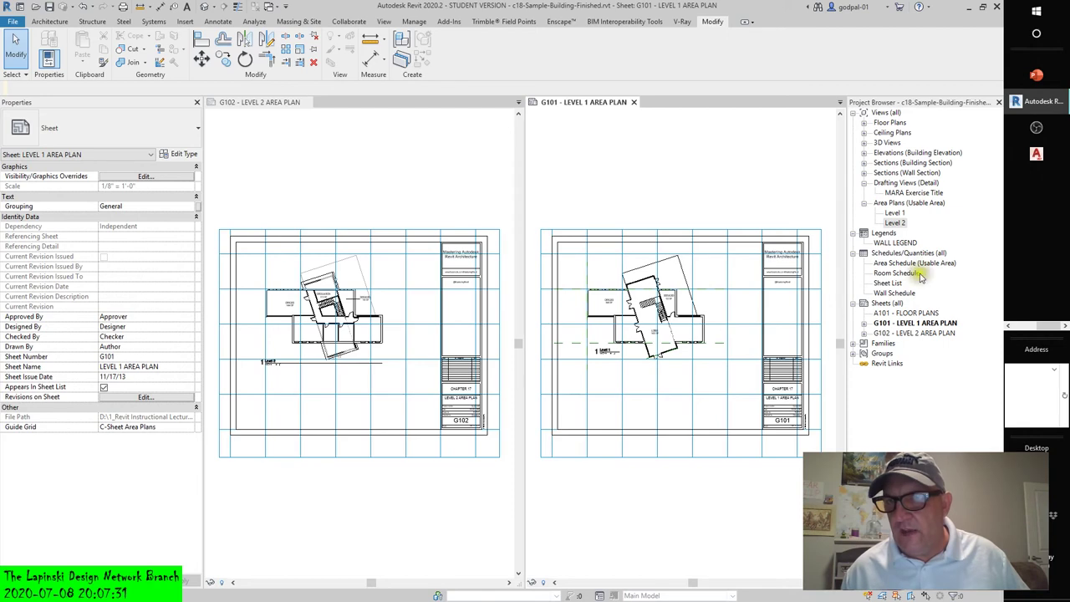
Try placing the Section 1 building section on sheet G102 below the Level 2 plan, and undo the placement
{"action": "left_click", "coordinate": [863, 163]}
{"action": "left_click", "coordinate": [894, 173]}
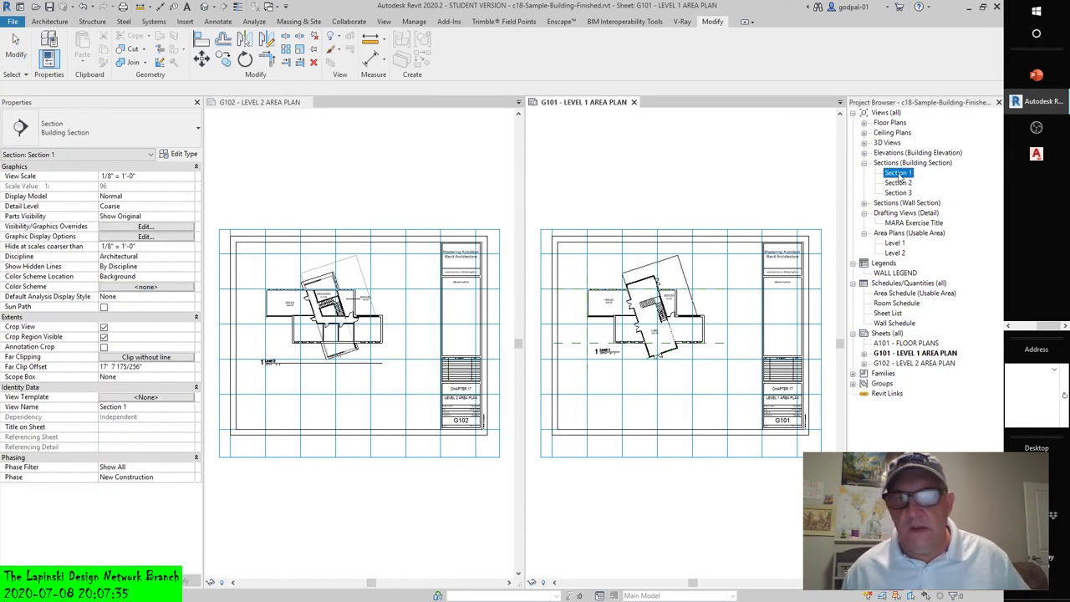
{"action": "left_click_drag", "start_coordinate": [893, 177], "coordinate": [554, 345]}
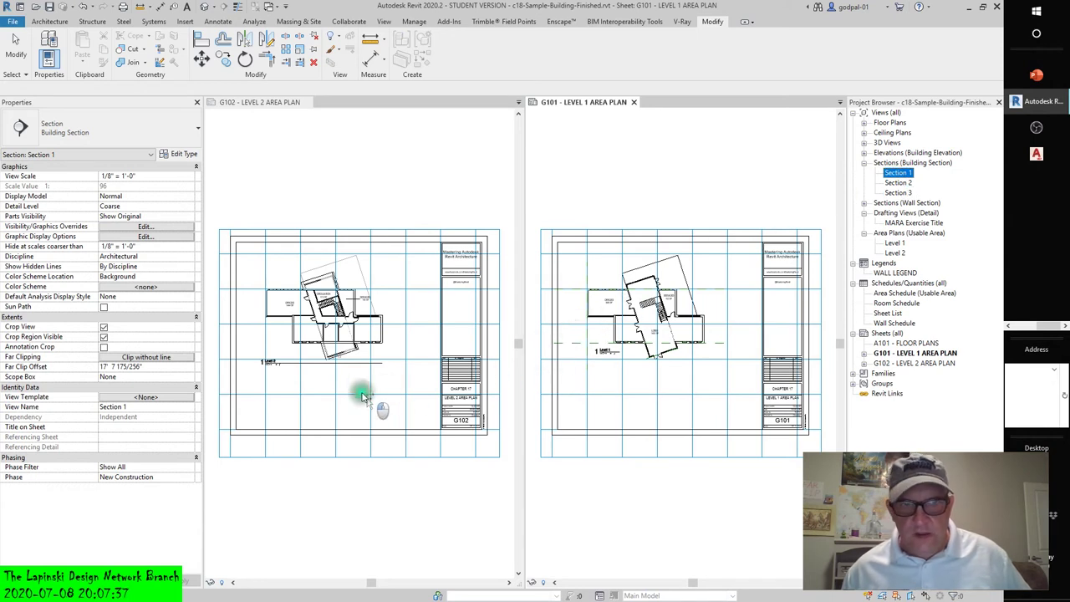
{"action": "left_click", "coordinate": [317, 378]}
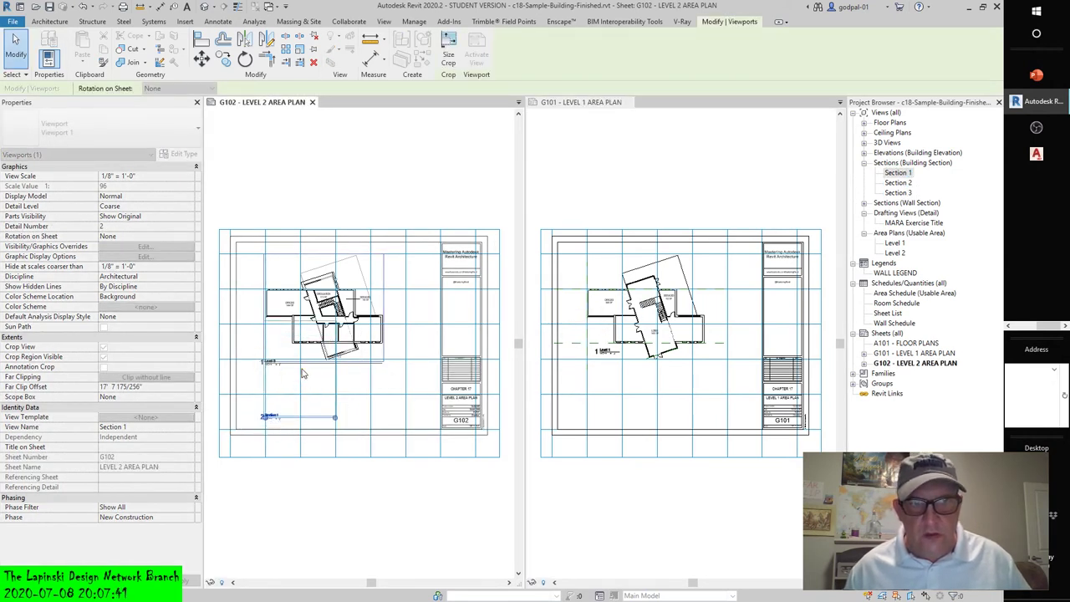
{"action": "left_click", "coordinate": [271, 373]}
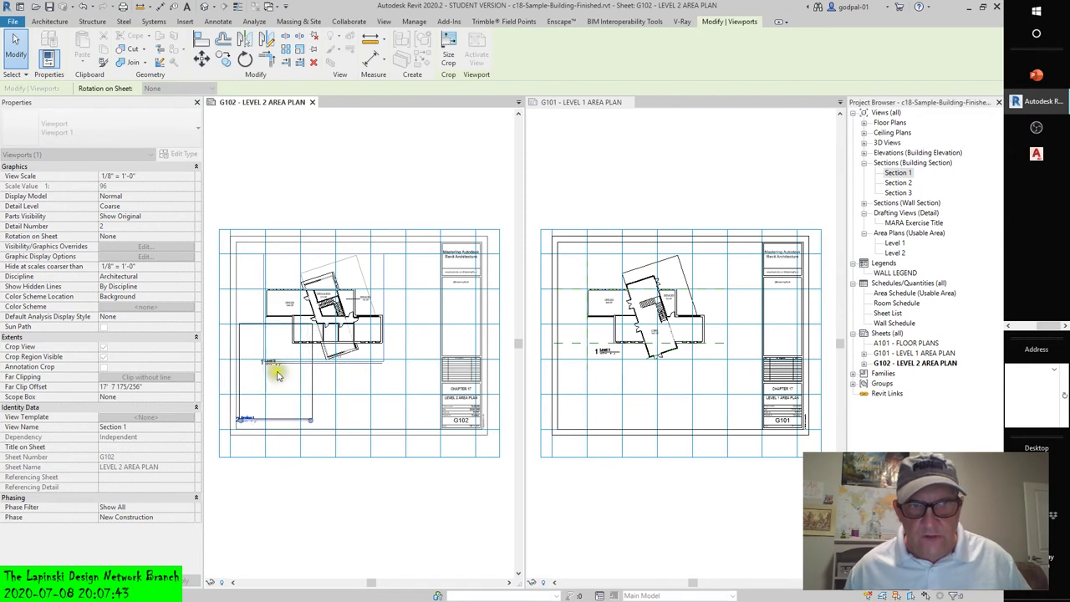
{"action": "left_click", "coordinate": [295, 373]}
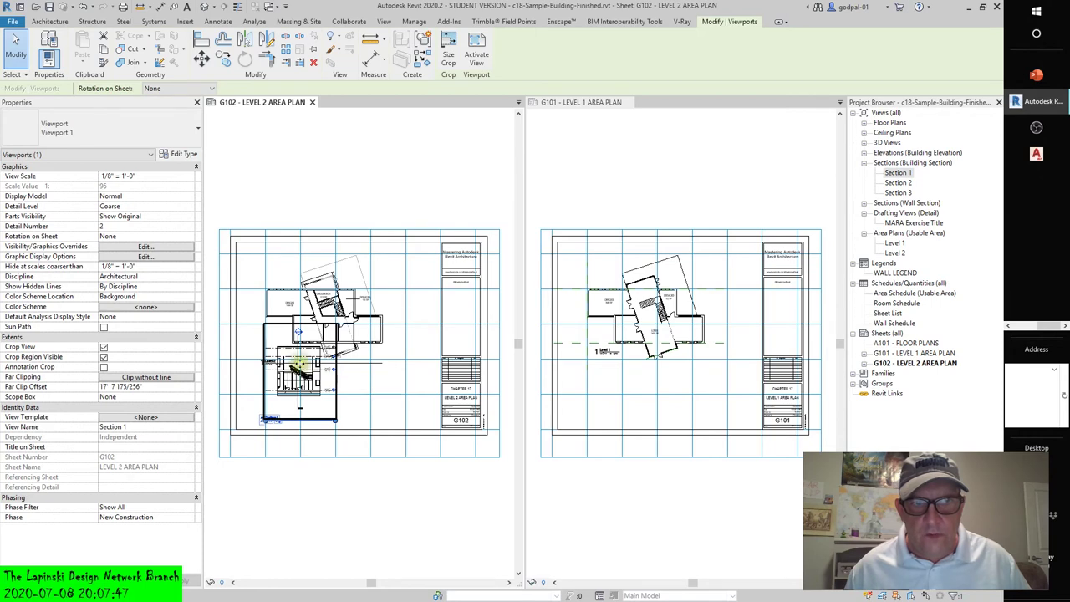
{"action": "left_click", "coordinate": [319, 415]}
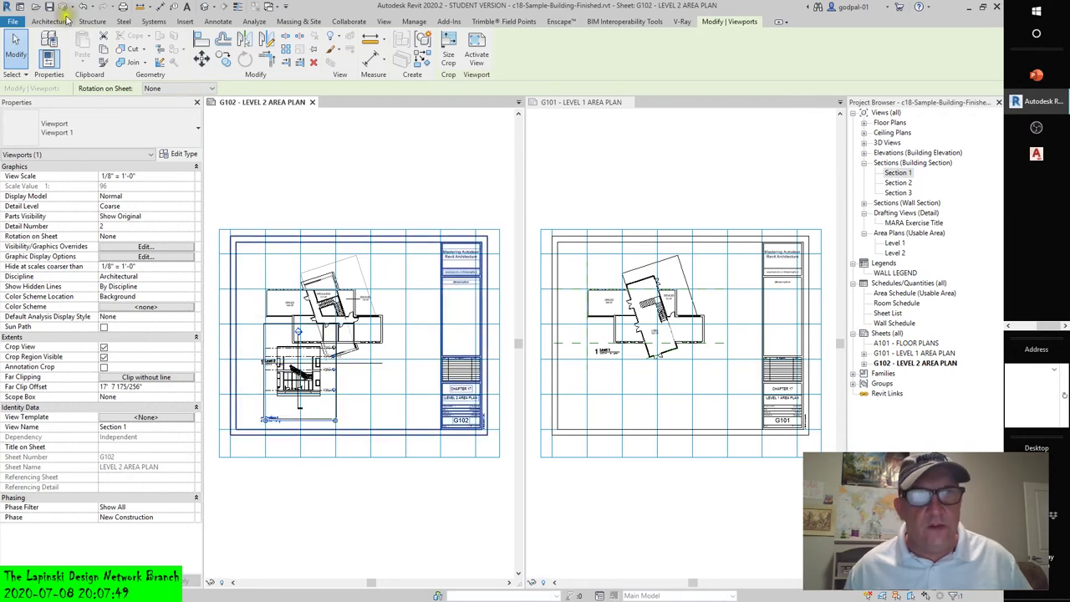
{"action": "left_click", "coordinate": [83, 6]}
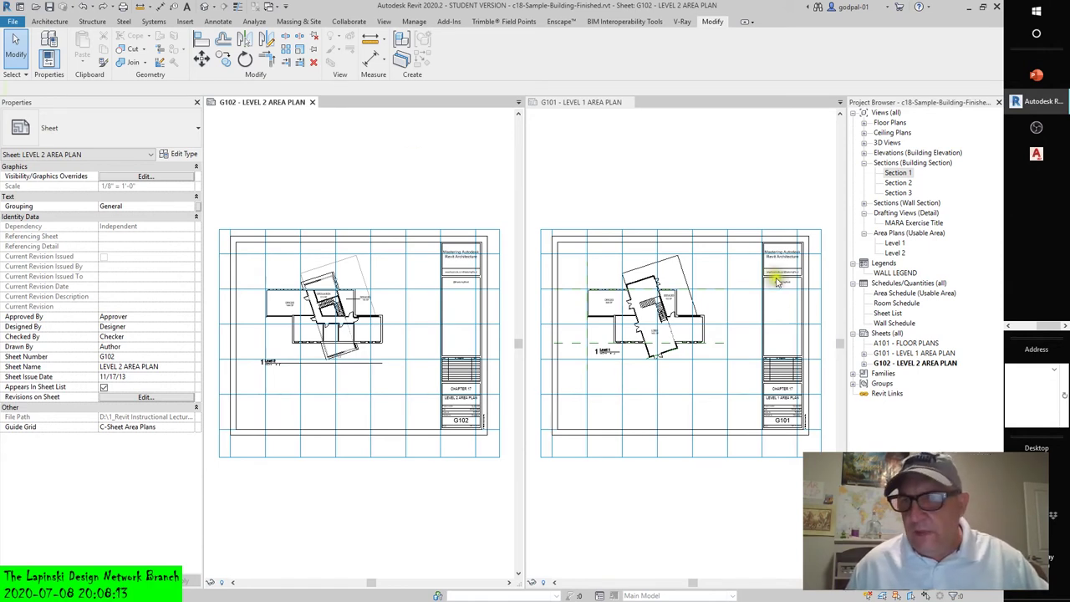
Try to place the Level 1 area plan on sheet A101 - FLOOR PLANS, and close that sheet
{"action": "double_click", "coordinate": [879, 343]}
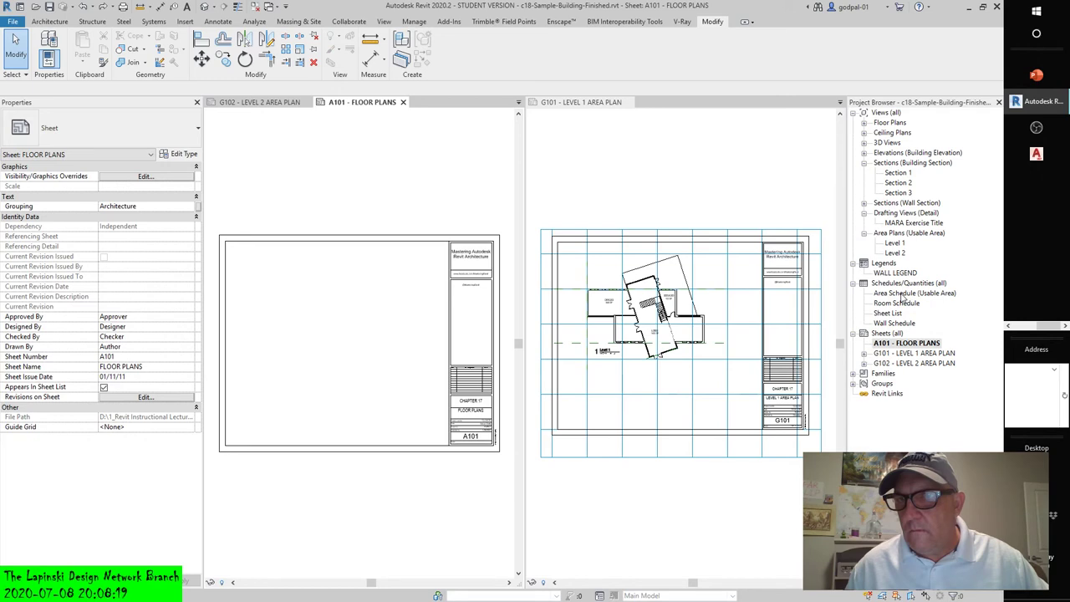
{"action": "left_click", "coordinate": [896, 243]}
{"action": "left_click_drag", "start_coordinate": [900, 248], "coordinate": [364, 322]}
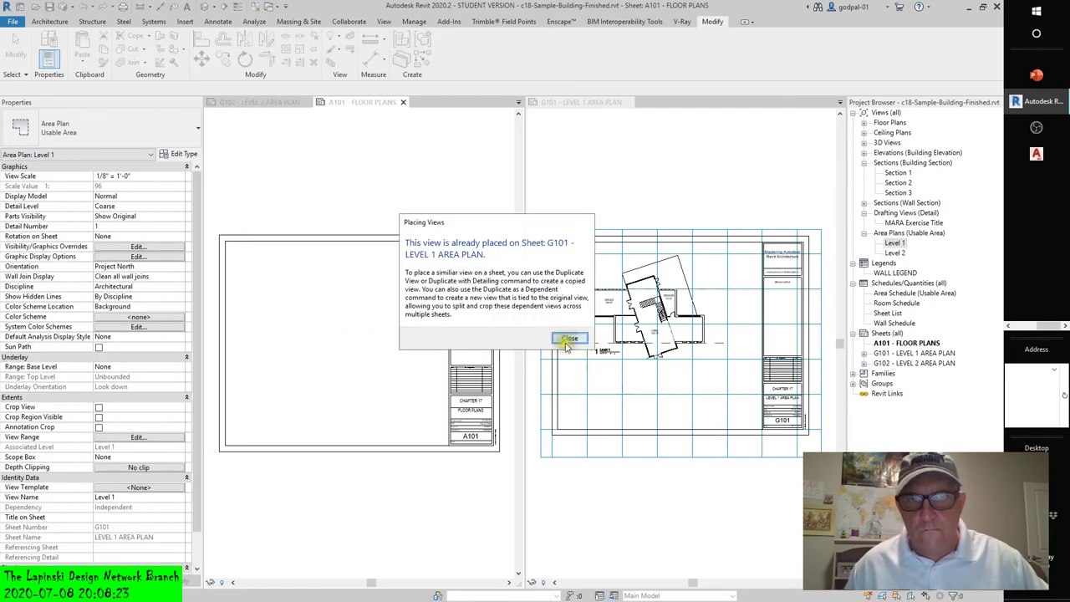
{"action": "left_click", "coordinate": [567, 339]}
{"action": "left_click", "coordinate": [402, 102]}
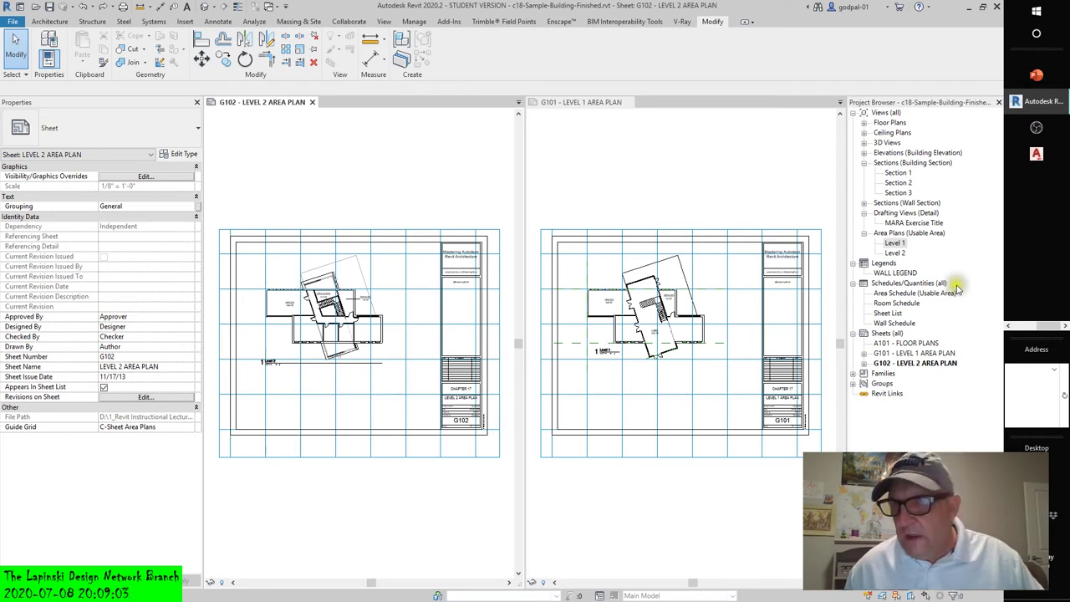
Place the Area Schedule (Usable Area) on sheet G101, in the empty lower-right area beside the title block
{"action": "left_click", "coordinate": [923, 293]}
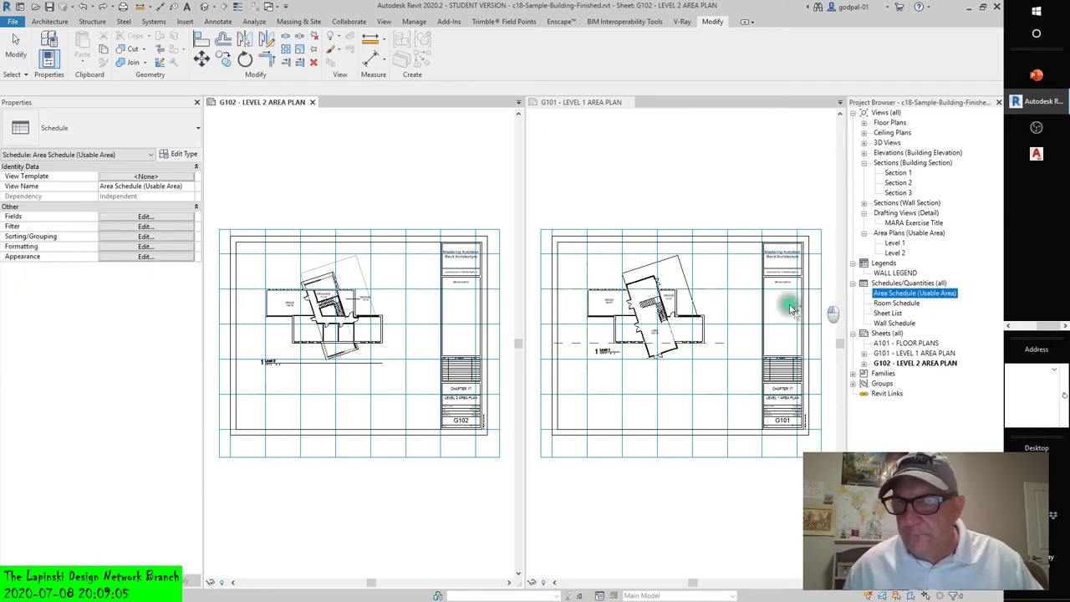
{"action": "left_click_drag", "start_coordinate": [706, 399], "coordinate": [731, 393]}
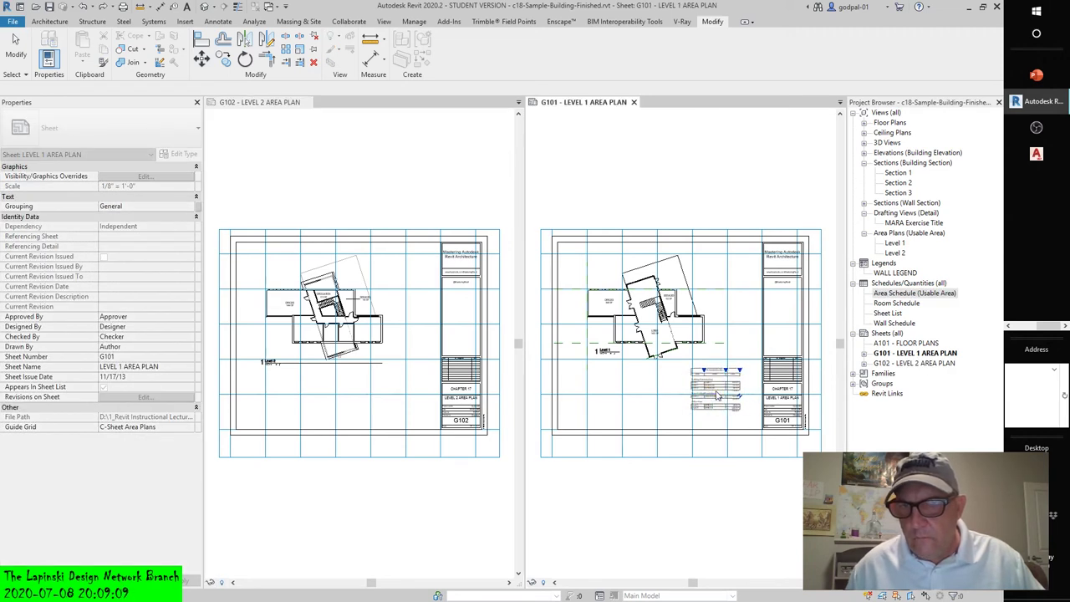
{"action": "left_click", "coordinate": [714, 396]}
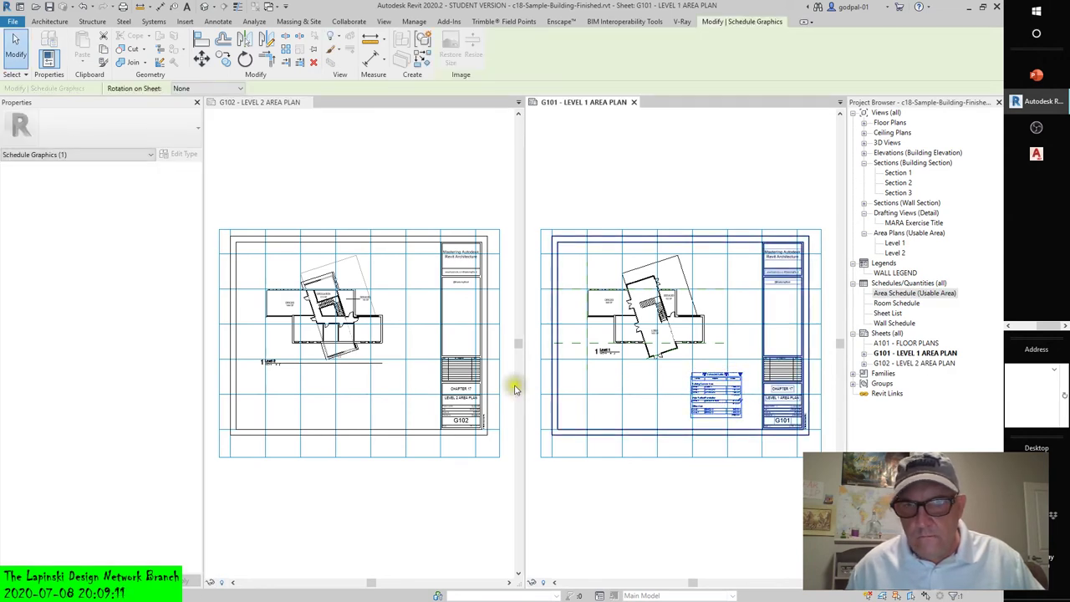
Place the Area Schedule (Usable Area) on sheet G102 beside the title block, below the Level 2 plan, and look over its rows
{"action": "left_click", "coordinate": [881, 294]}
{"action": "left_click_drag", "start_coordinate": [881, 293], "coordinate": [402, 403]}
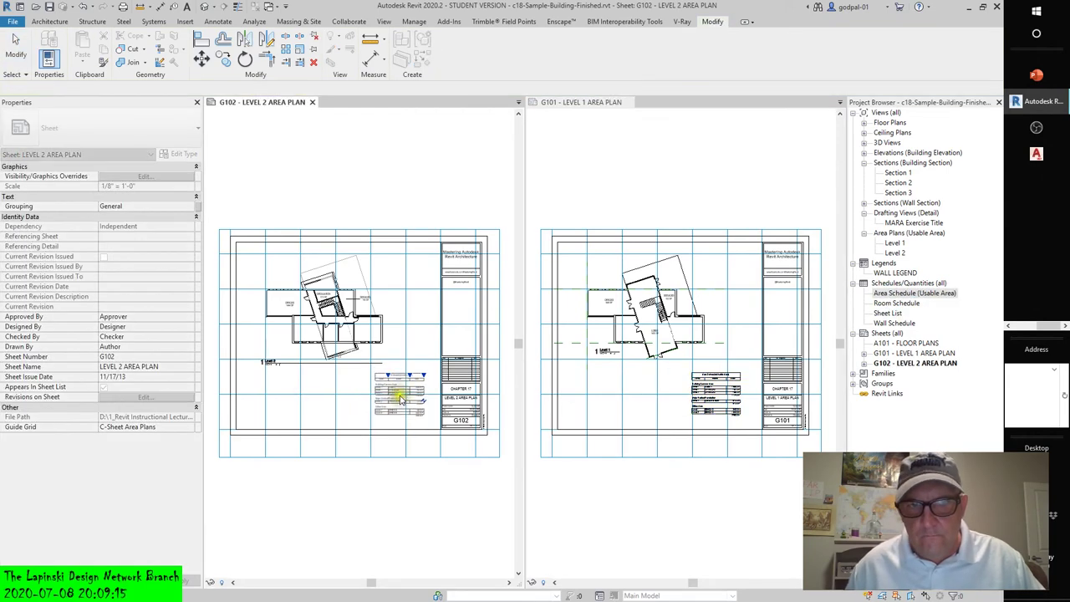
{"action": "left_click", "coordinate": [392, 389]}
{"action": "left_click", "coordinate": [382, 482]}
{"action": "scroll", "coordinate": [394, 384], "scroll_direction": "up", "scroll_amount": 6}
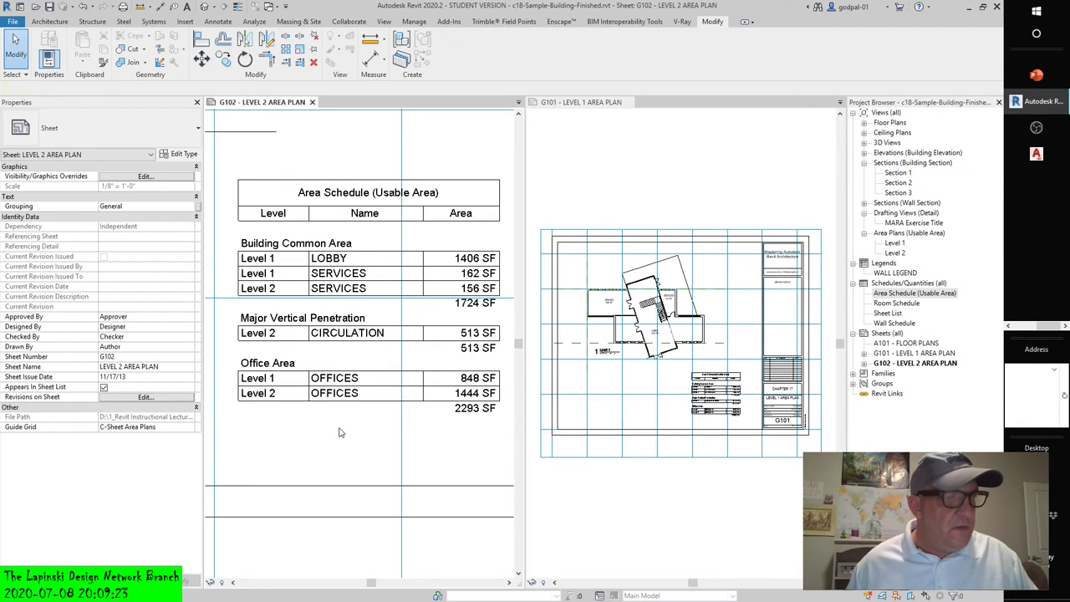
{"action": "scroll", "coordinate": [353, 419], "scroll_direction": "down", "scroll_amount": 1}
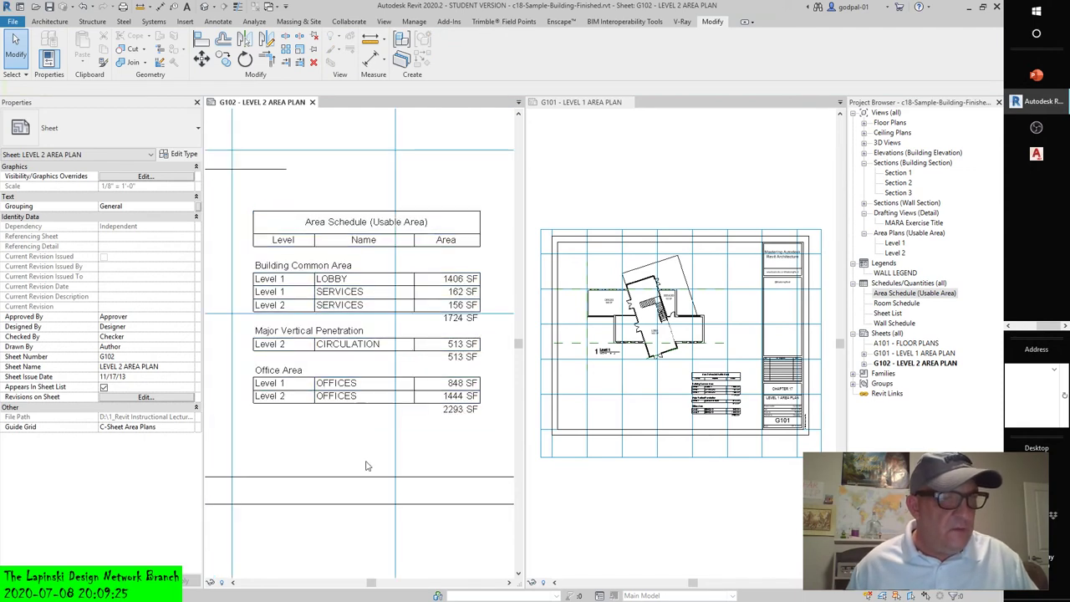
{"action": "scroll", "coordinate": [372, 466], "scroll_direction": "down", "scroll_amount": 2}
{"action": "mouse_move", "coordinate": [375, 466]}
{"action": "middle_mouse_down"}
{"action": "mouse_move", "coordinate": [432, 412]}
{"action": "mouse_move", "coordinate": [382, 437]}
{"action": "mouse_move", "coordinate": [363, 468]}
{"action": "middle_mouse_up"}
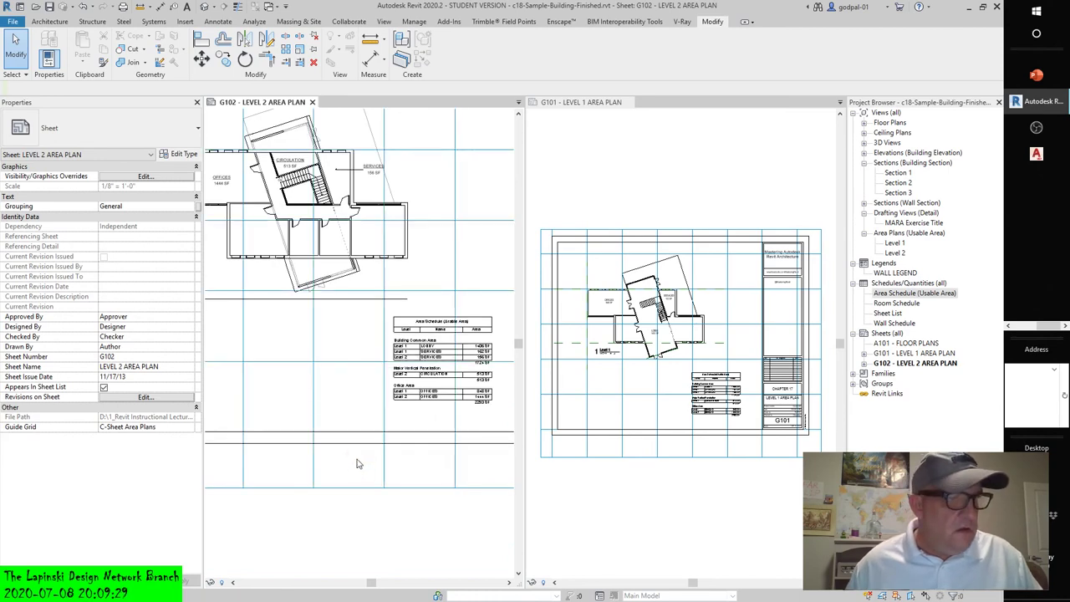
{"action": "scroll", "coordinate": [372, 455], "scroll_direction": "down", "scroll_amount": 3}
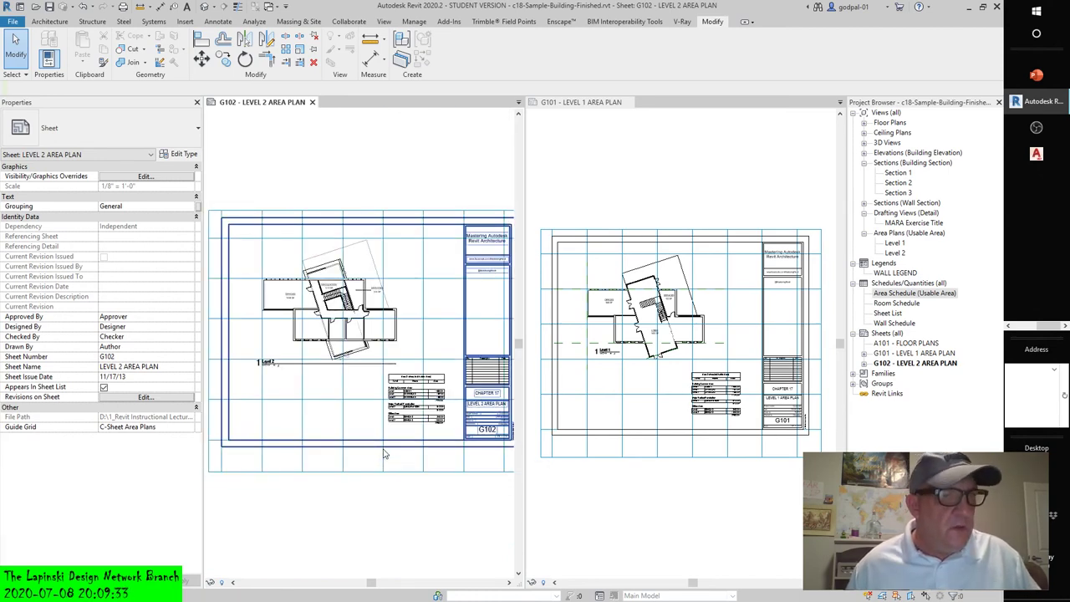
Narrow the columns of the Area Schedule on sheet G102 to make the table more compact
{"action": "left_click", "coordinate": [422, 427]}
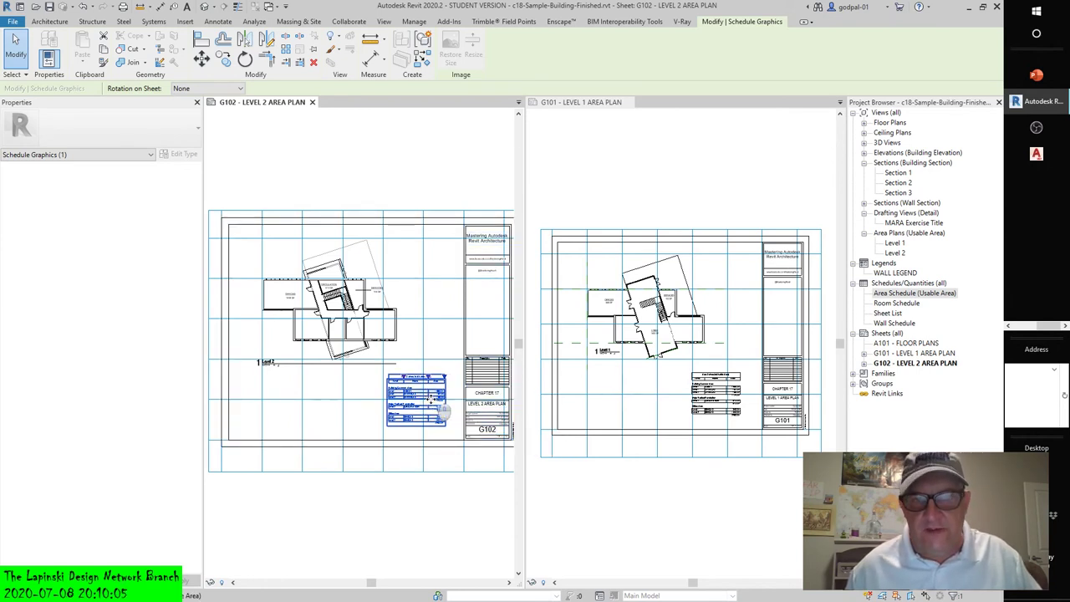
{"action": "scroll", "coordinate": [401, 386], "scroll_direction": "up", "scroll_amount": 5}
{"action": "left_click", "coordinate": [351, 328]}
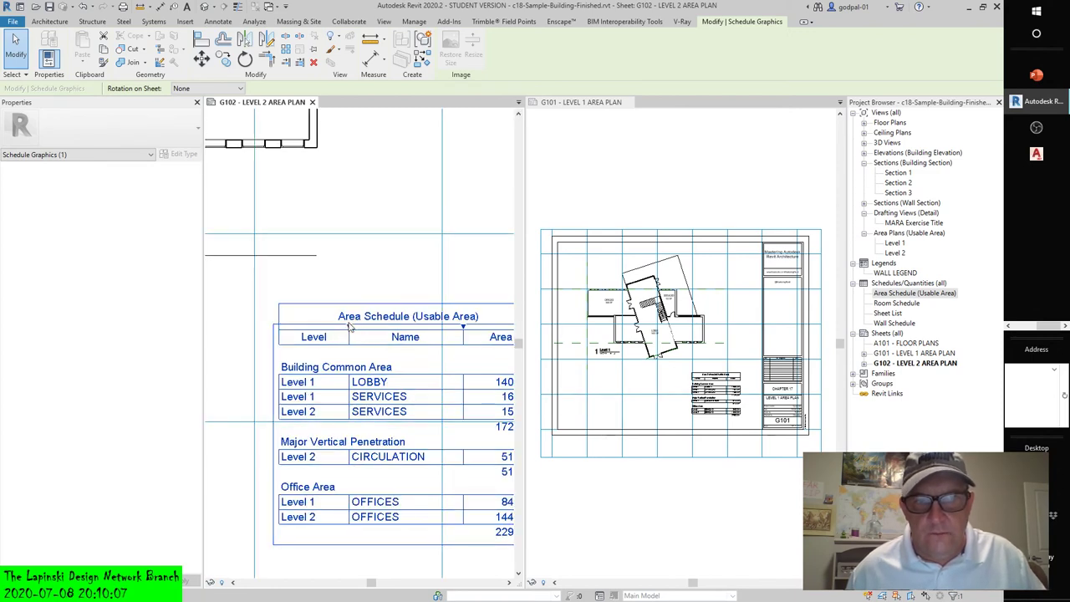
{"action": "scroll", "coordinate": [385, 339], "scroll_direction": "down", "scroll_amount": 2}
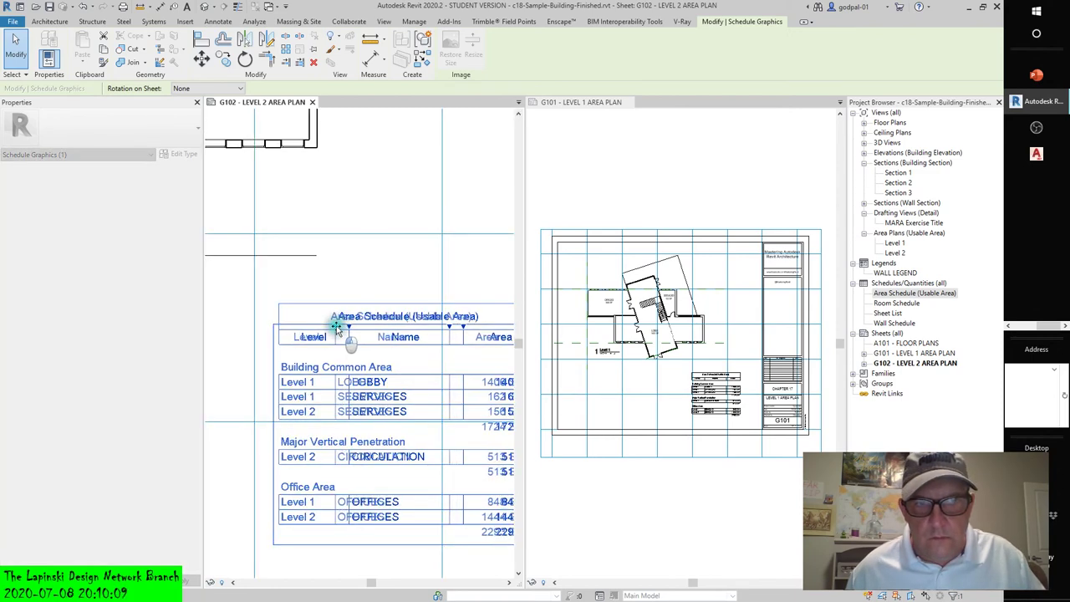
{"action": "scroll", "coordinate": [375, 334], "scroll_direction": "down", "scroll_amount": 1}
{"action": "left_click_drag", "start_coordinate": [376, 333], "coordinate": [407, 341]}
{"action": "scroll", "coordinate": [446, 334], "scroll_direction": "down", "scroll_amount": 2}
{"action": "left_click", "coordinate": [440, 300]}
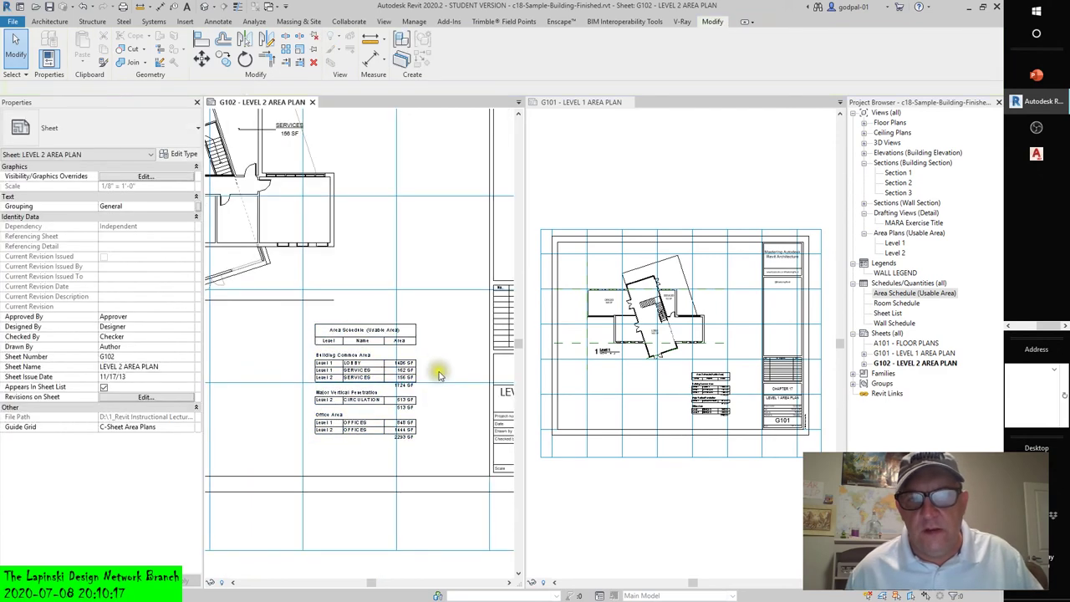
Split the Area Schedule on sheet G102 into two side-by-side segments
{"action": "scroll", "coordinate": [399, 304], "scroll_direction": "up", "scroll_amount": 2}
{"action": "left_click", "coordinate": [406, 411]}
{"action": "scroll", "coordinate": [426, 414], "scroll_direction": "up", "scroll_amount": 3}
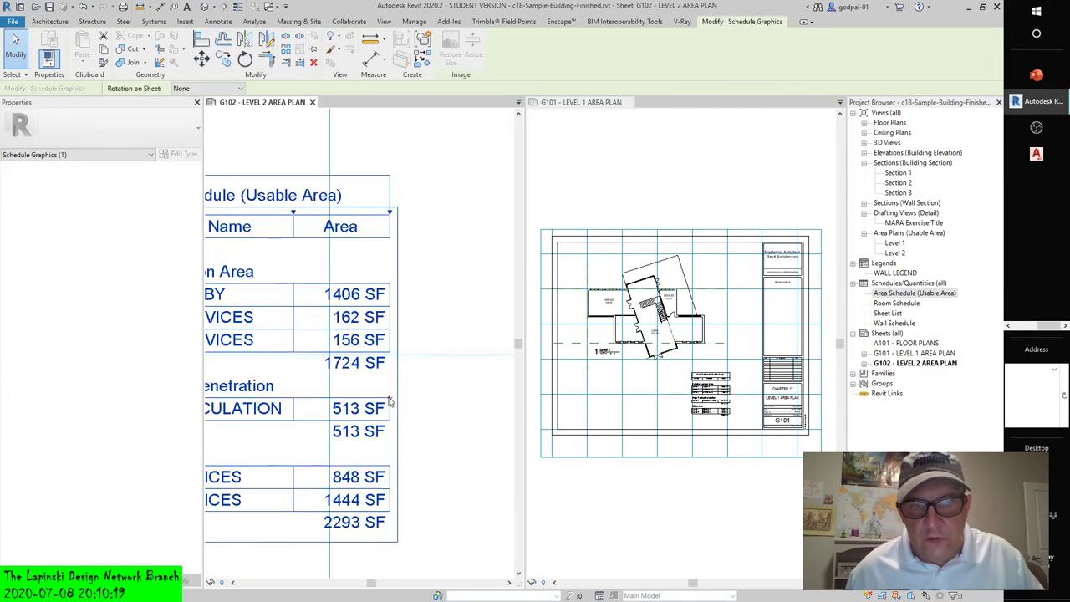
{"action": "left_click", "coordinate": [393, 406]}
{"action": "scroll", "coordinate": [399, 418], "scroll_direction": "down", "scroll_amount": 3}
{"action": "scroll", "coordinate": [412, 462], "scroll_direction": "down", "scroll_amount": 2}
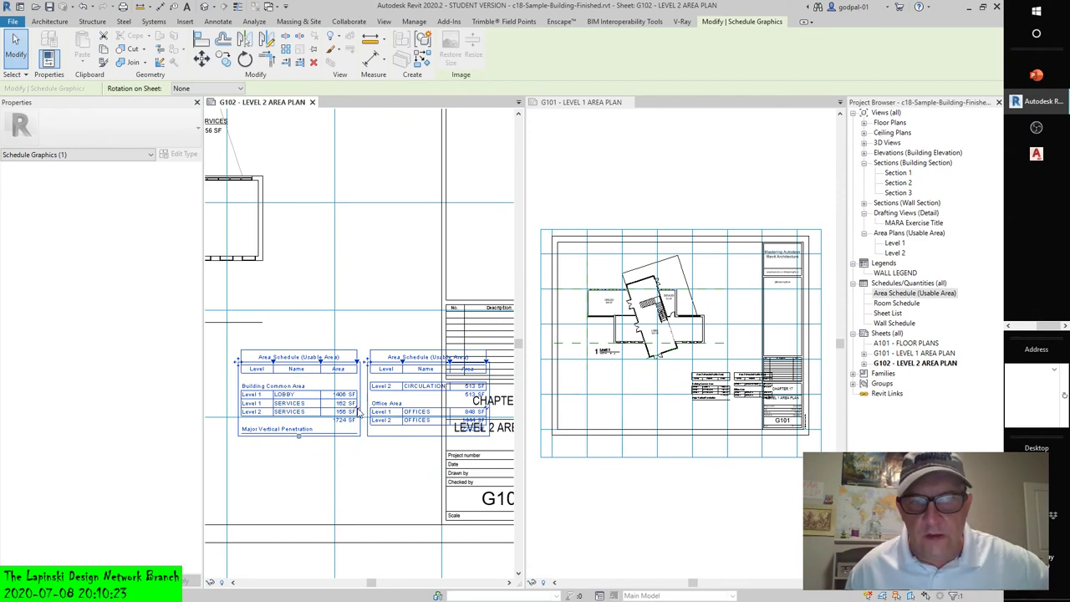
Shorten the first segment of the split Area Schedule on sheet G102, and undo both the resize and the split
{"action": "left_click_drag", "start_coordinate": [299, 435], "coordinate": [298, 410]}
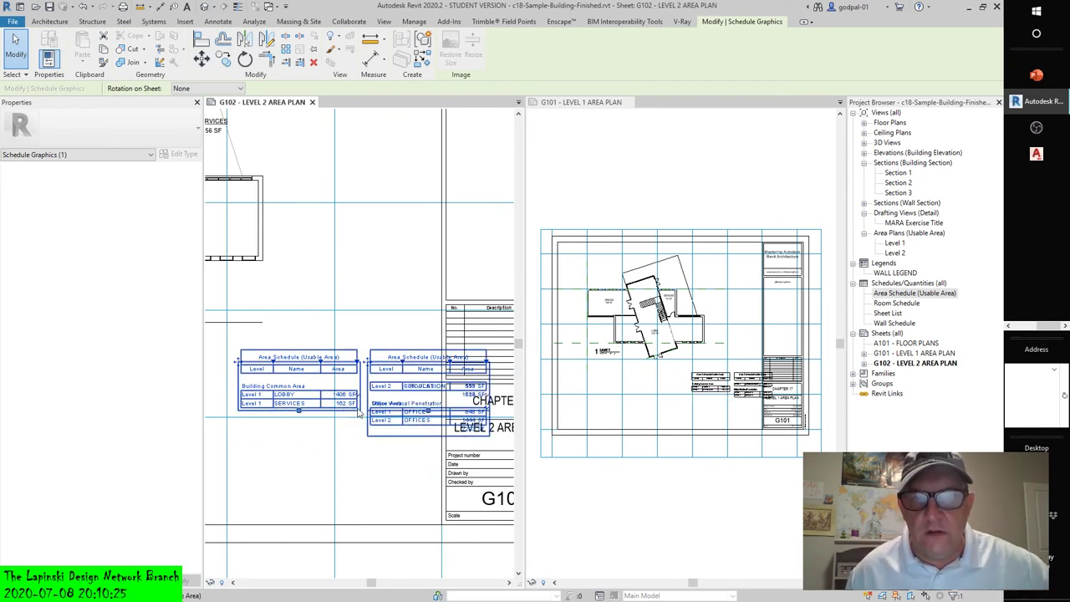
{"action": "left_click", "coordinate": [82, 7]}
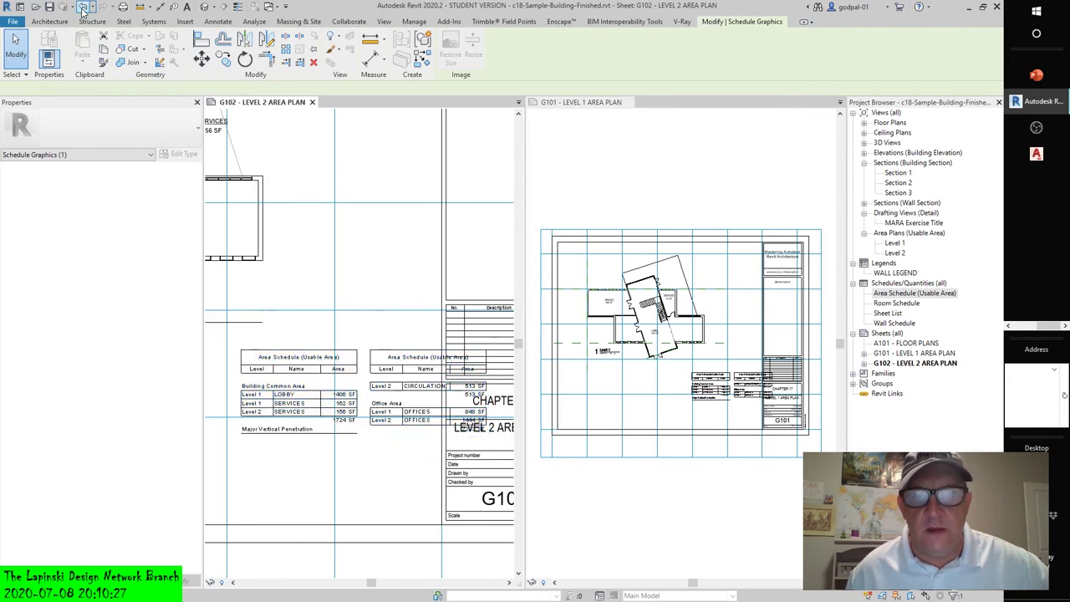
{"action": "left_click", "coordinate": [82, 7]}
{"action": "scroll", "coordinate": [380, 376], "scroll_direction": "down", "scroll_amount": 5}
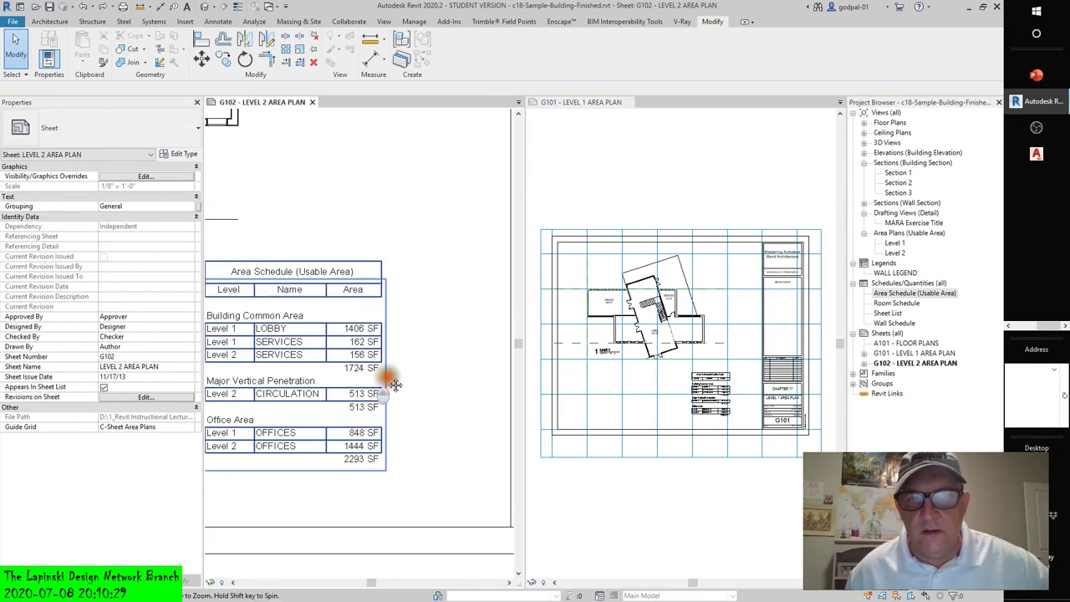
Widen the Area column of the Area Schedule on sheet G102
{"action": "left_click", "coordinate": [370, 459]}
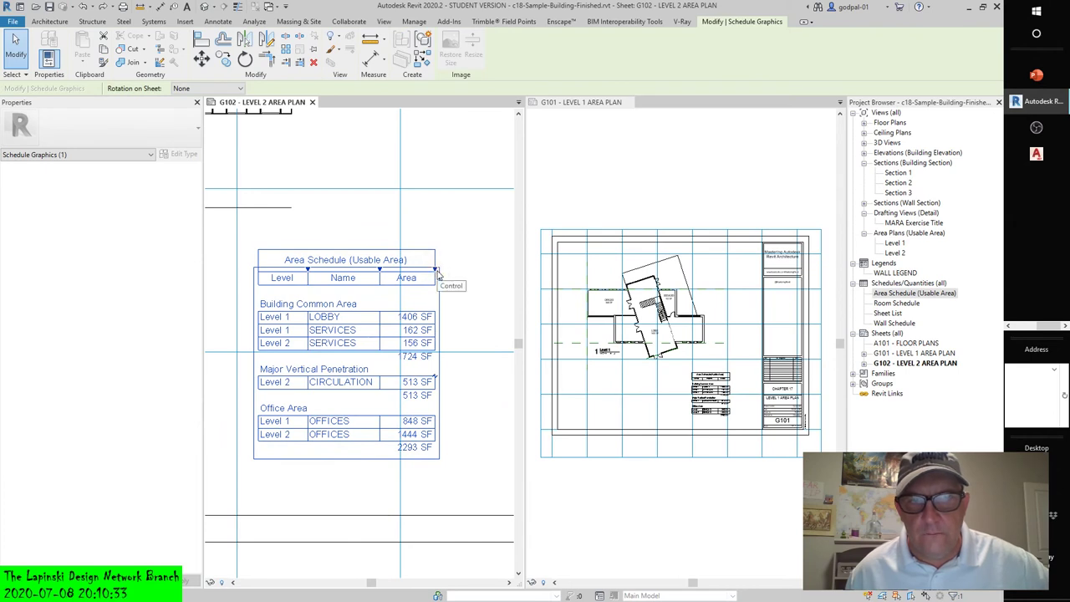
{"action": "left_click_drag", "start_coordinate": [435, 270], "coordinate": [452, 269]}
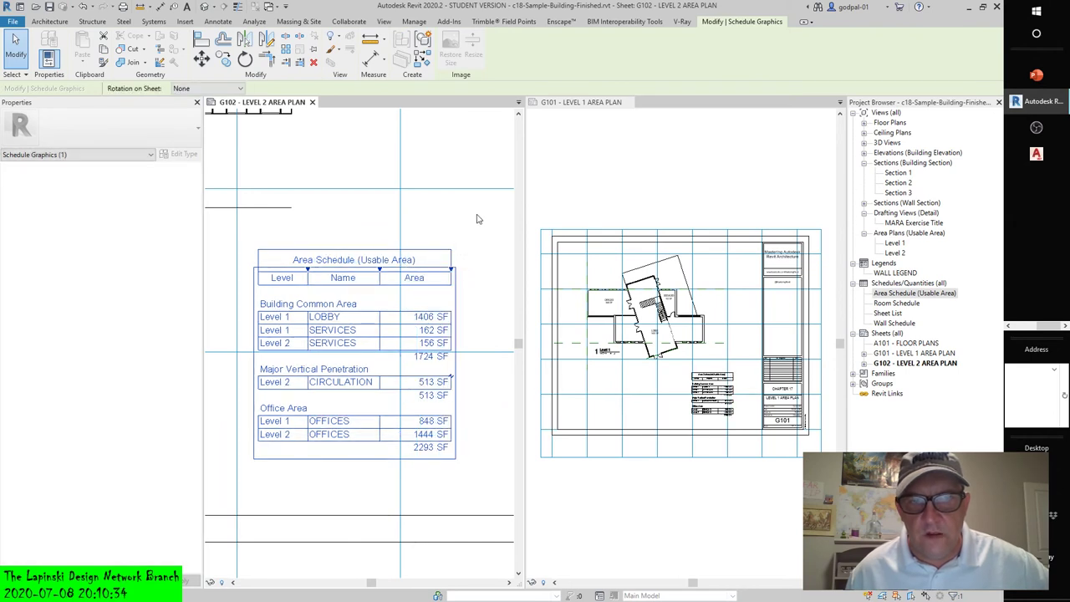
Split the Area Schedule on sheet G102 in two and lengthen the first segment down to the Office Area heading
{"action": "left_click", "coordinate": [452, 381]}
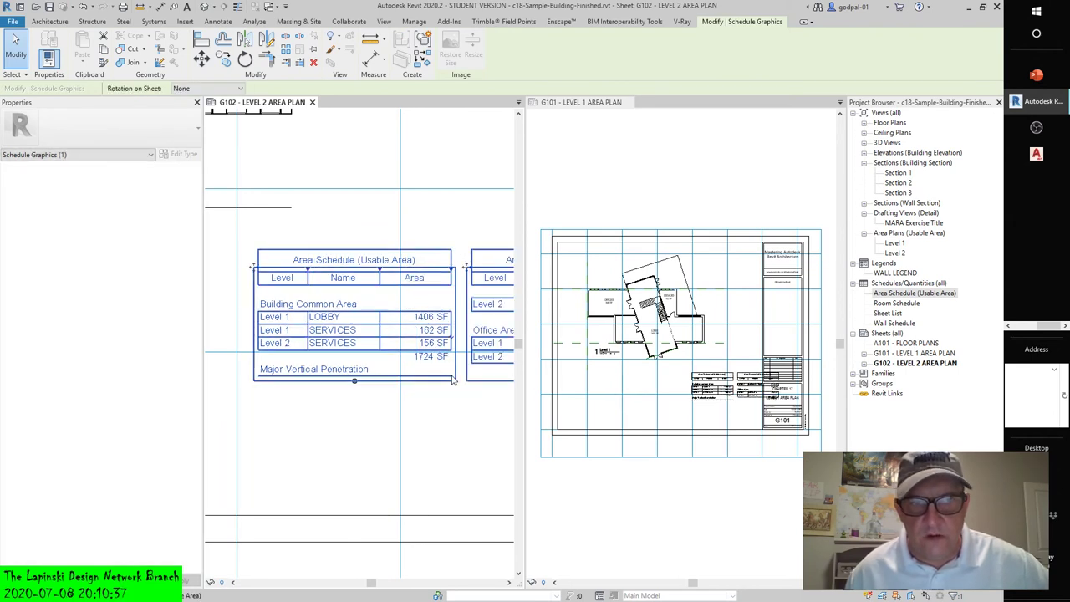
{"action": "middle_click_drag", "start_coordinate": [429, 429], "coordinate": [356, 443]}
{"action": "left_click_drag", "start_coordinate": [287, 389], "coordinate": [295, 433]}
{"action": "scroll", "coordinate": [305, 428], "scroll_direction": "down", "scroll_amount": 1}
{"action": "scroll", "coordinate": [305, 429], "scroll_direction": "down", "scroll_amount": 1}
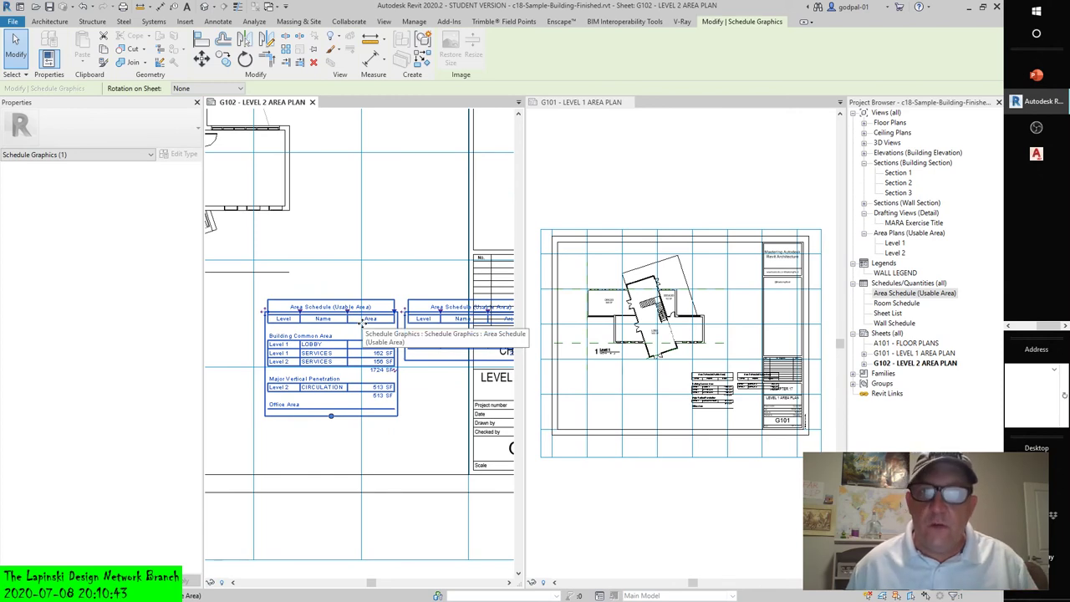
Undo the segment resize and the split of the Area Schedule on sheet G102
{"action": "left_click", "coordinate": [83, 6]}
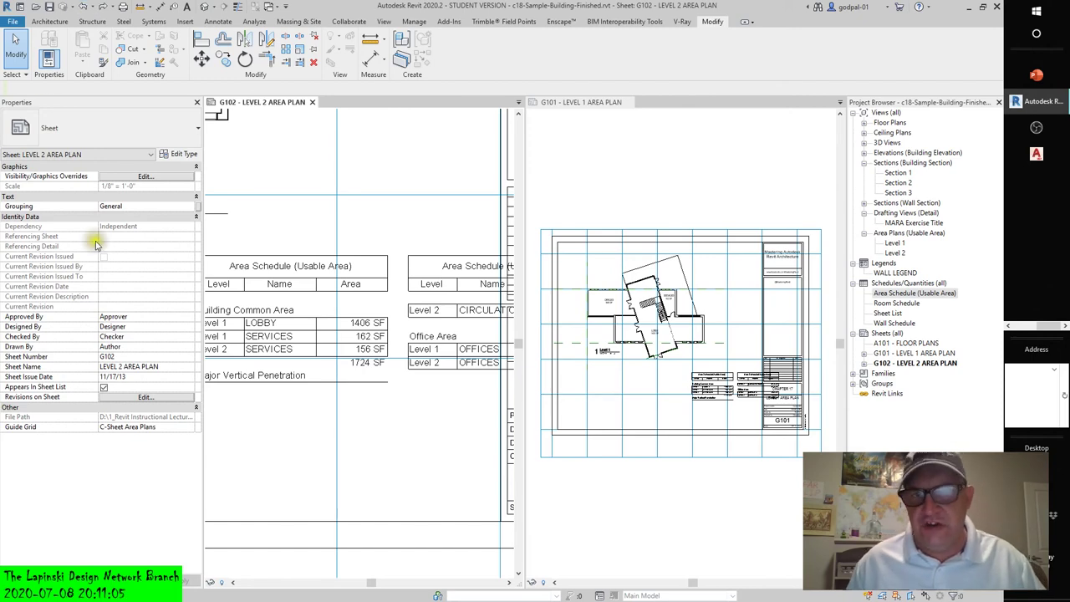
{"action": "left_click", "coordinate": [82, 6]}
{"action": "scroll", "coordinate": [334, 248], "scroll_direction": "down", "scroll_amount": 5}
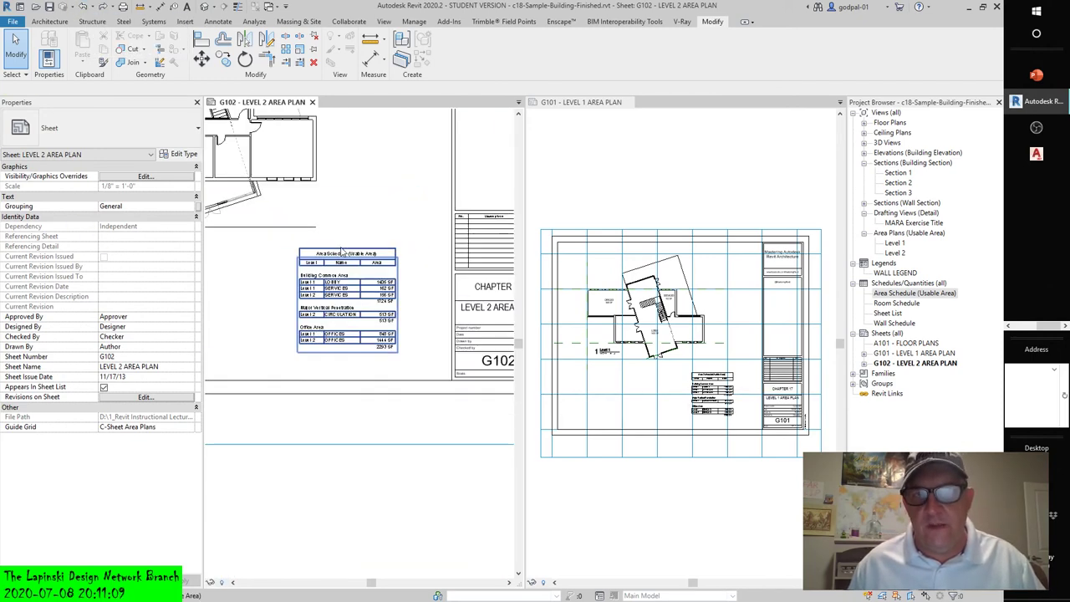
{"action": "middle_click_drag", "start_coordinate": [334, 246], "coordinate": [390, 364]}
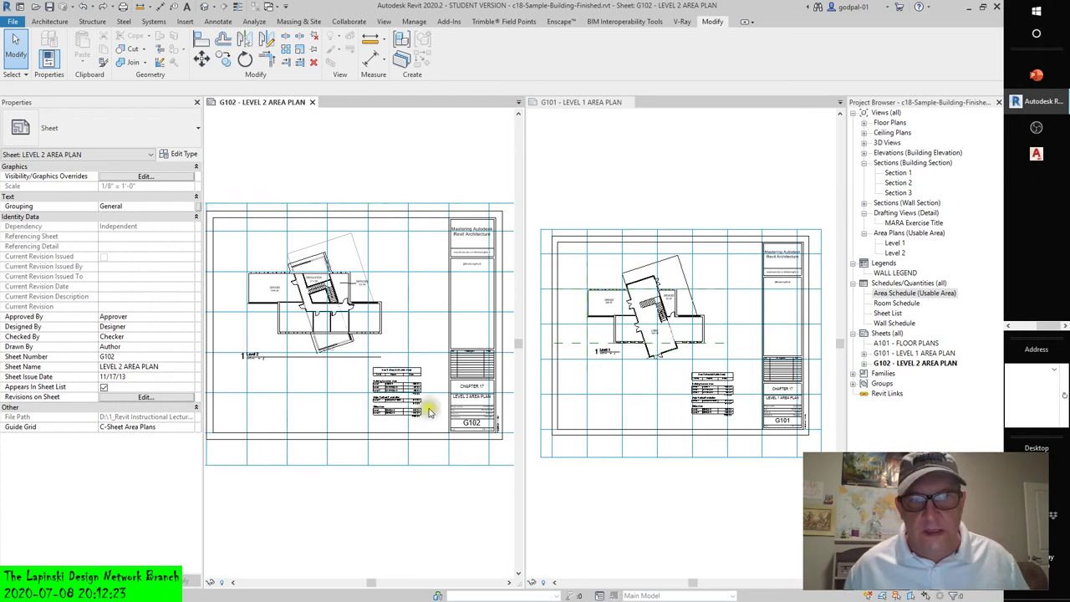
Split the Area Schedule on sheet G102 into two segments and move it clear of the title block
{"action": "scroll", "coordinate": [426, 430], "scroll_direction": "up", "scroll_amount": 5}
{"action": "left_click", "coordinate": [415, 314]}
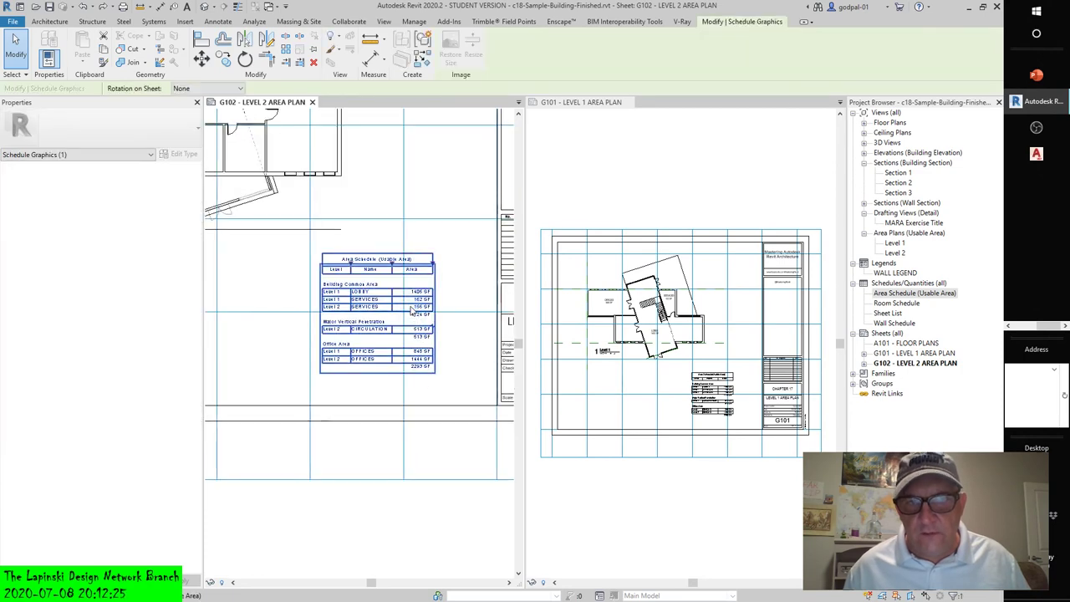
{"action": "left_click", "coordinate": [434, 330]}
{"action": "middle_click_drag", "start_coordinate": [446, 380], "coordinate": [418, 370]}
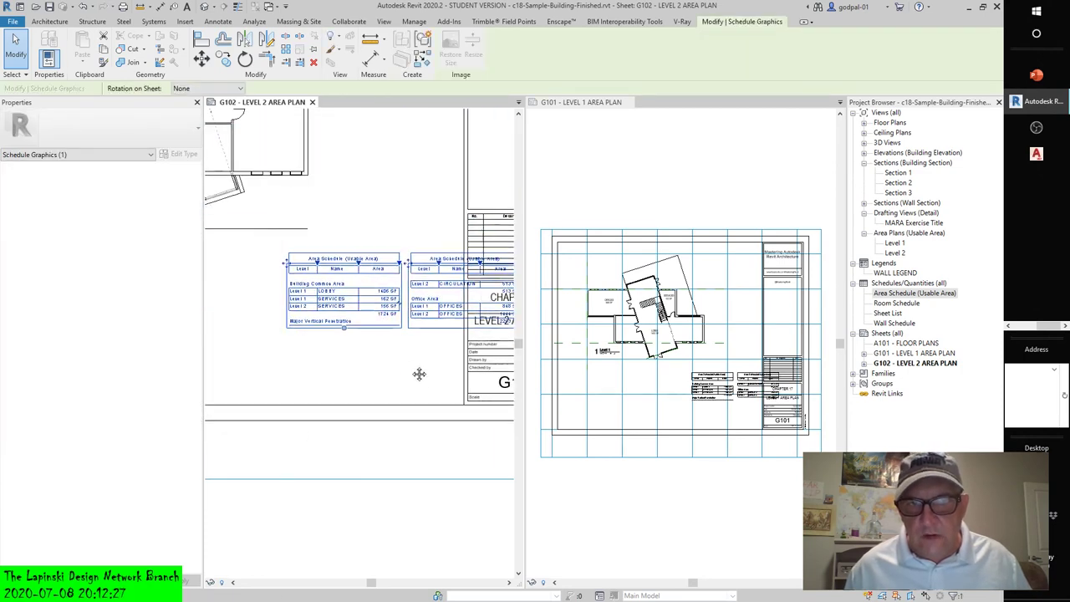
{"action": "left_click_drag", "start_coordinate": [423, 311], "coordinate": [361, 343]}
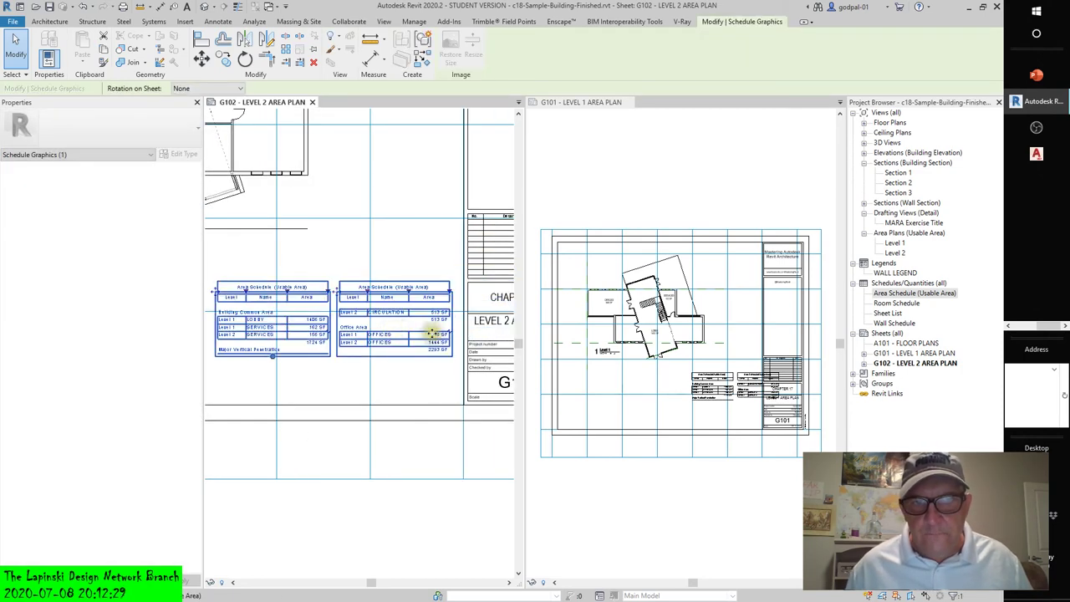
Split the second schedule segment again and try to merge the third segment back across the others
{"action": "middle_click_drag", "start_coordinate": [449, 370], "coordinate": [407, 370]}
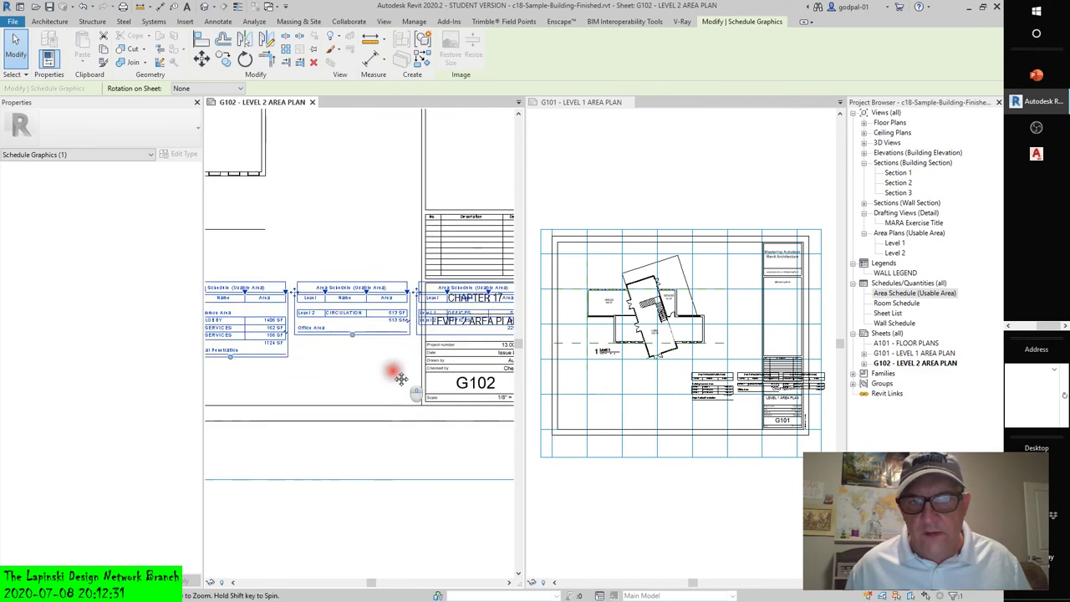
{"action": "left_click_drag", "start_coordinate": [413, 294], "coordinate": [244, 310]}
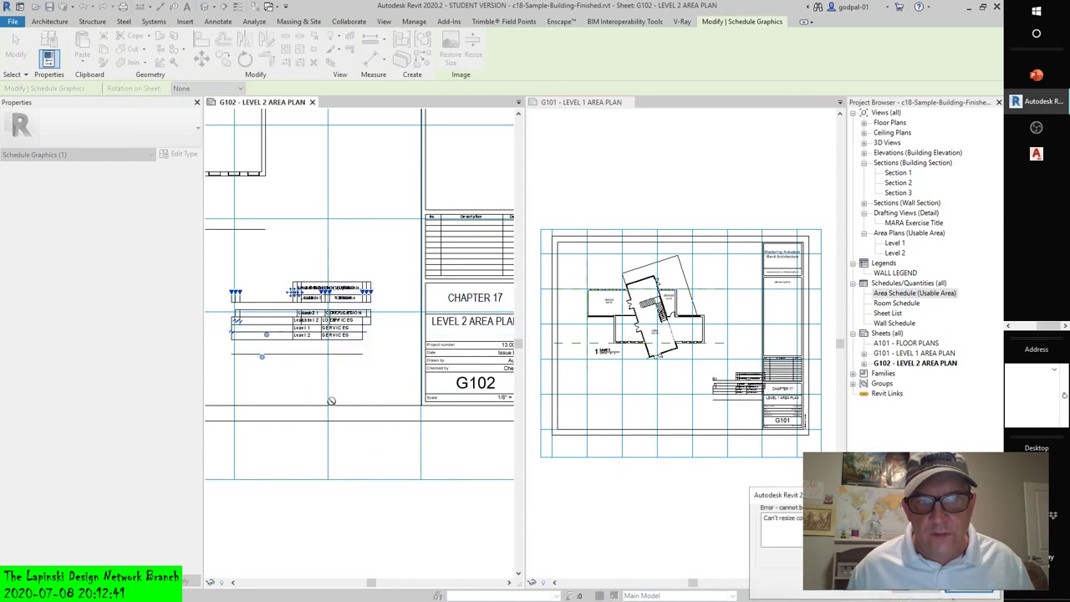
{"action": "scroll", "coordinate": [327, 378], "scroll_direction": "down", "scroll_amount": 1}
{"action": "left_click", "coordinate": [979, 591]}
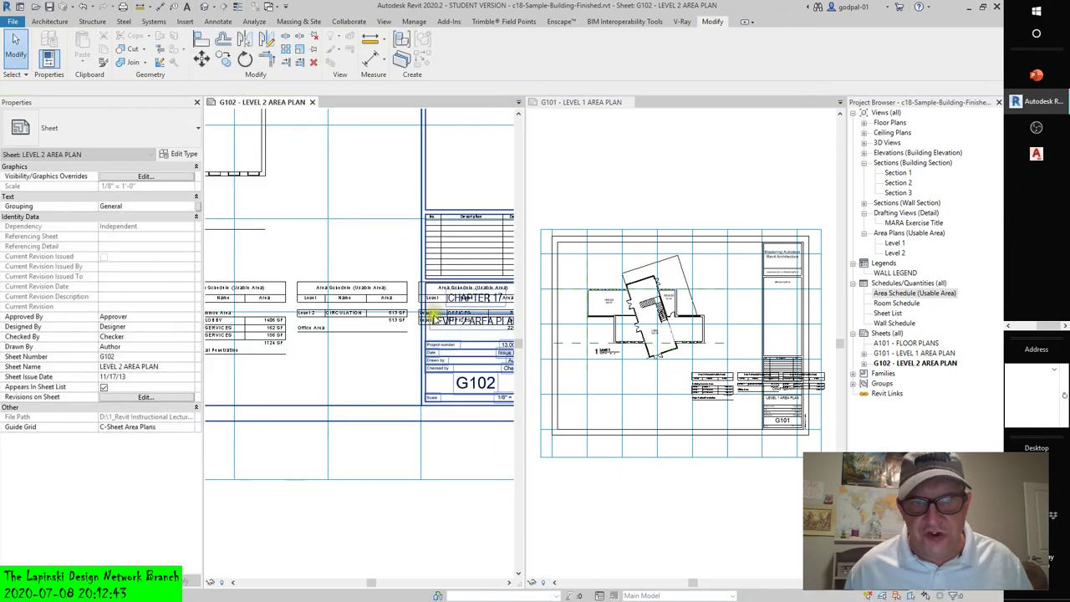
Undo the second split, the move and the first split of the Area Schedule on sheet G102
{"action": "left_click", "coordinate": [83, 7]}
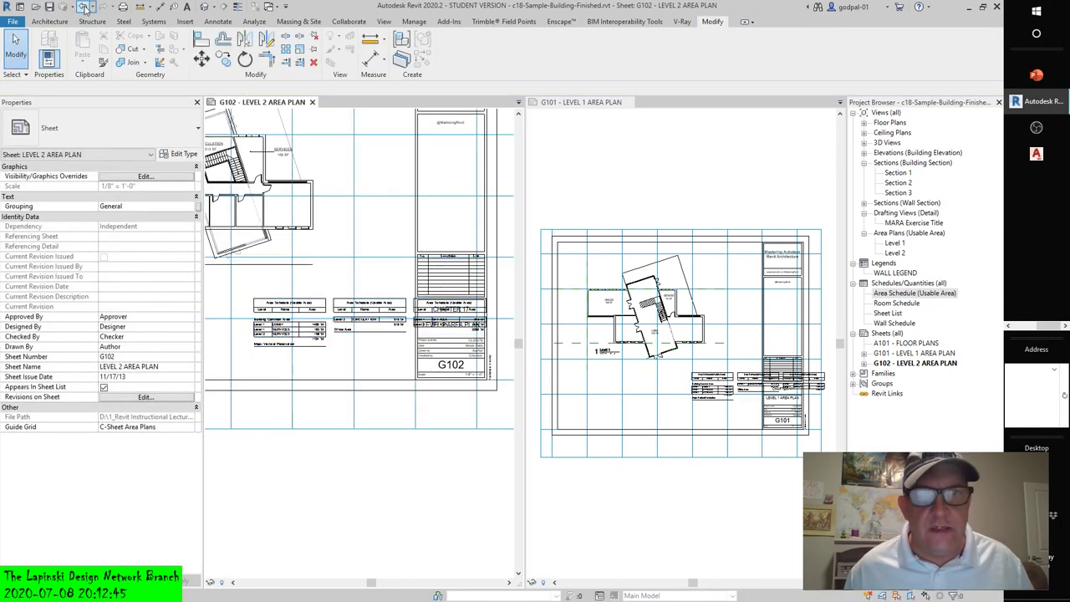
{"action": "left_click", "coordinate": [84, 7]}
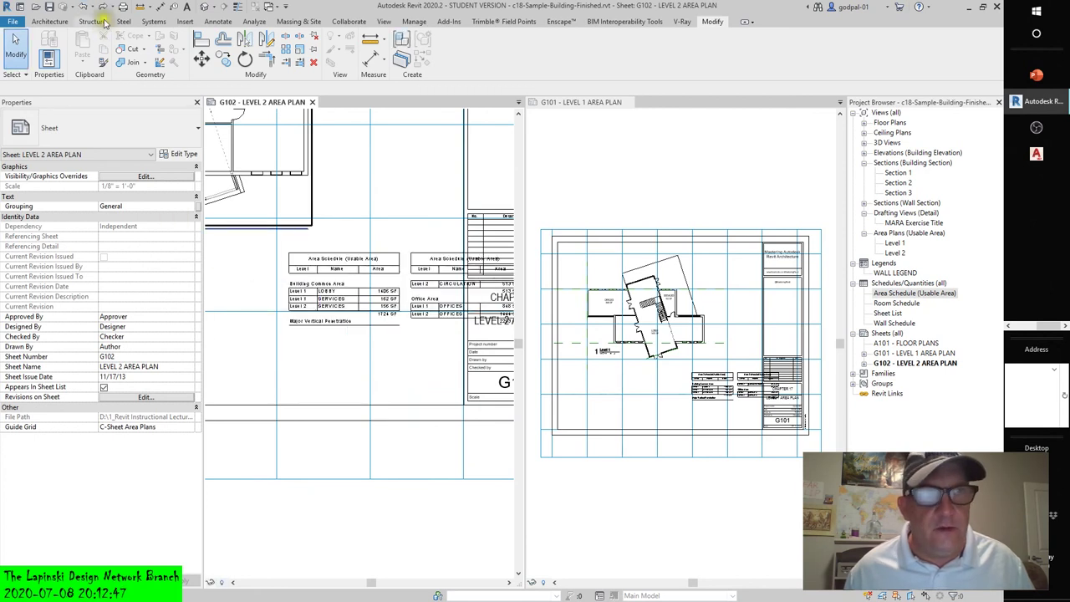
{"action": "left_click", "coordinate": [84, 6]}
Split the Area Schedule on sheet G102 in two and rejoin it by moving the second segment onto the first
{"action": "left_click", "coordinate": [323, 301]}
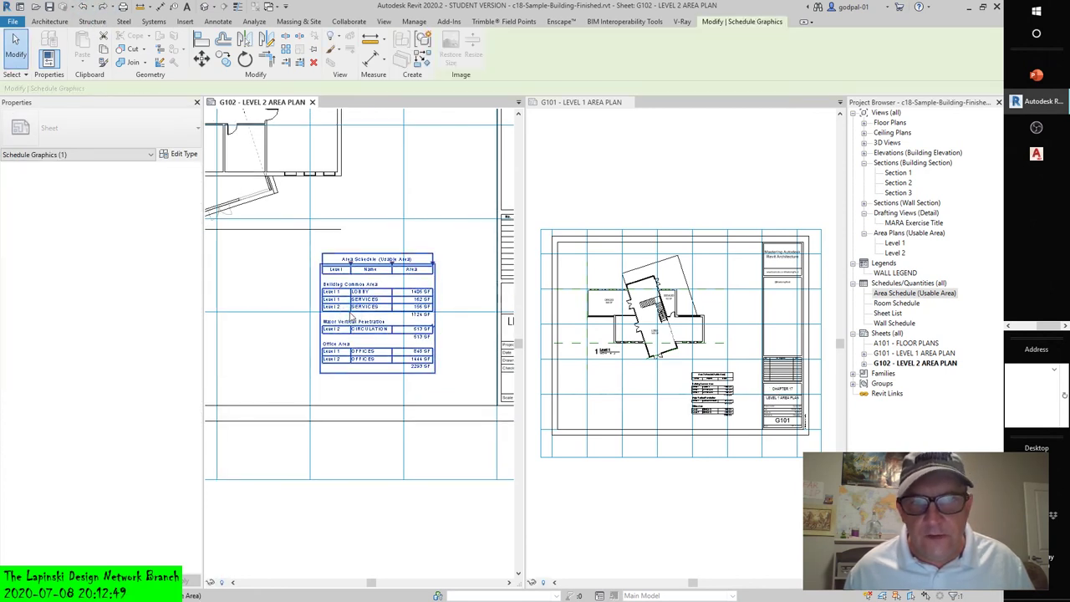
{"action": "left_click", "coordinate": [432, 327]}
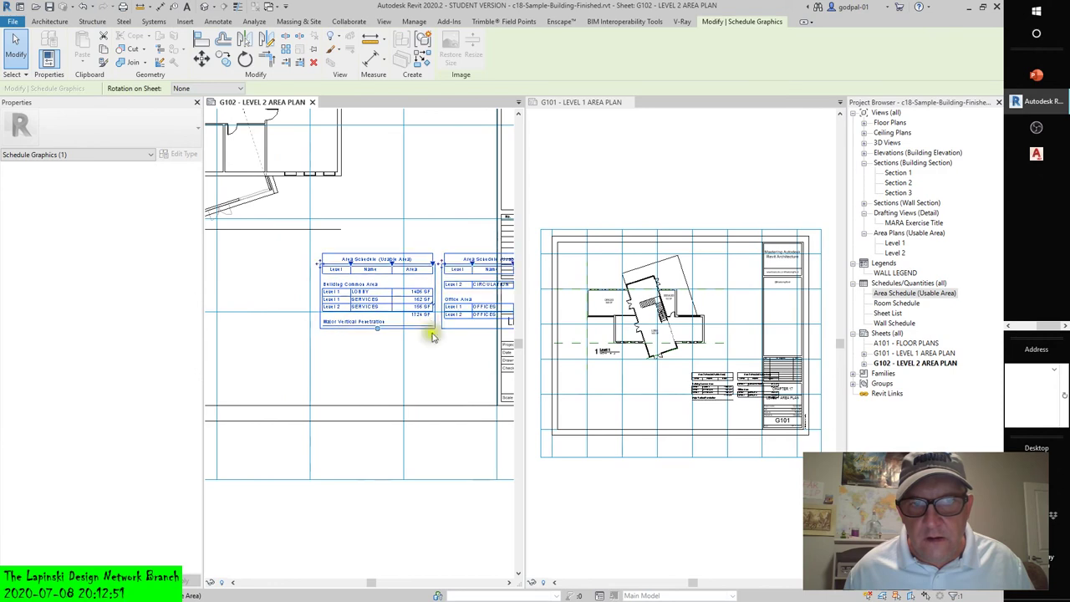
{"action": "middle_click_drag", "start_coordinate": [432, 329], "coordinate": [375, 353]}
{"action": "left_click_drag", "start_coordinate": [393, 264], "coordinate": [270, 311]}
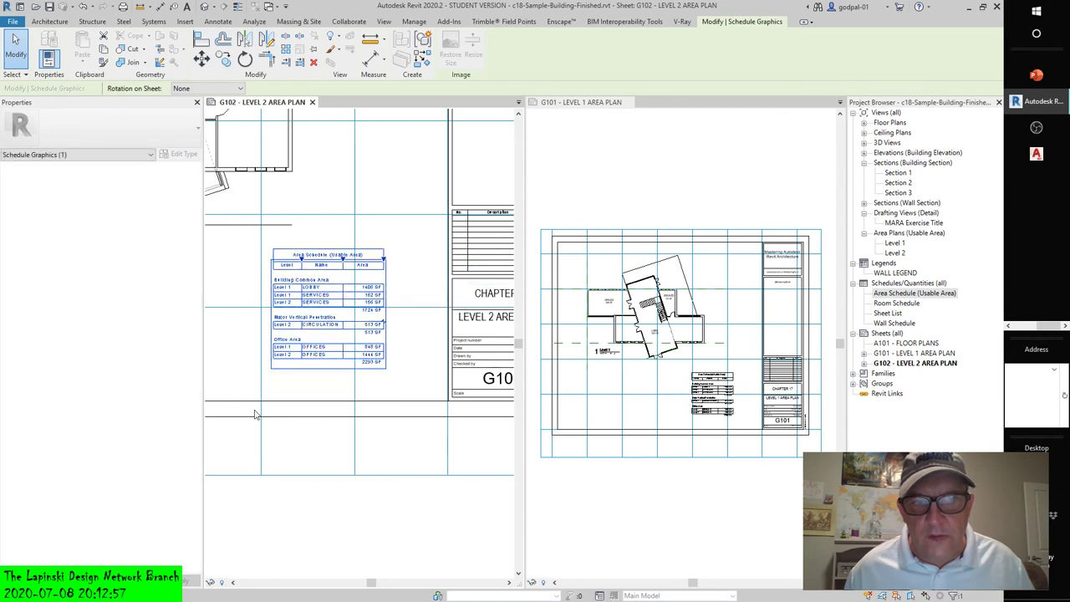
{"action": "left_click", "coordinate": [258, 376]}
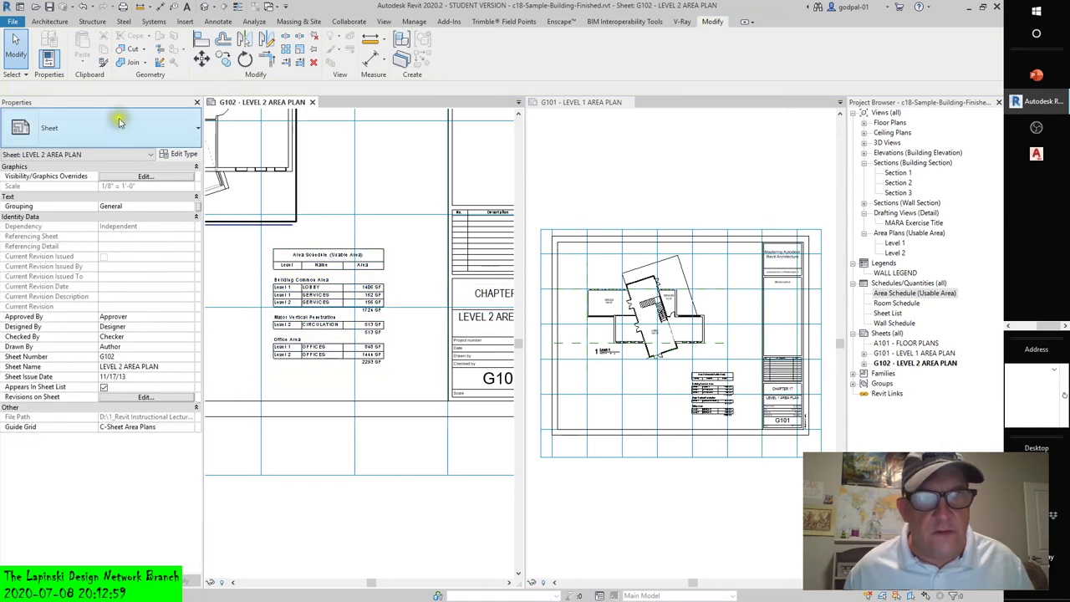
Undo the rejoining and splitting of the Area Schedule on sheet G102, along with the Area column widening
{"action": "left_click", "coordinate": [84, 7]}
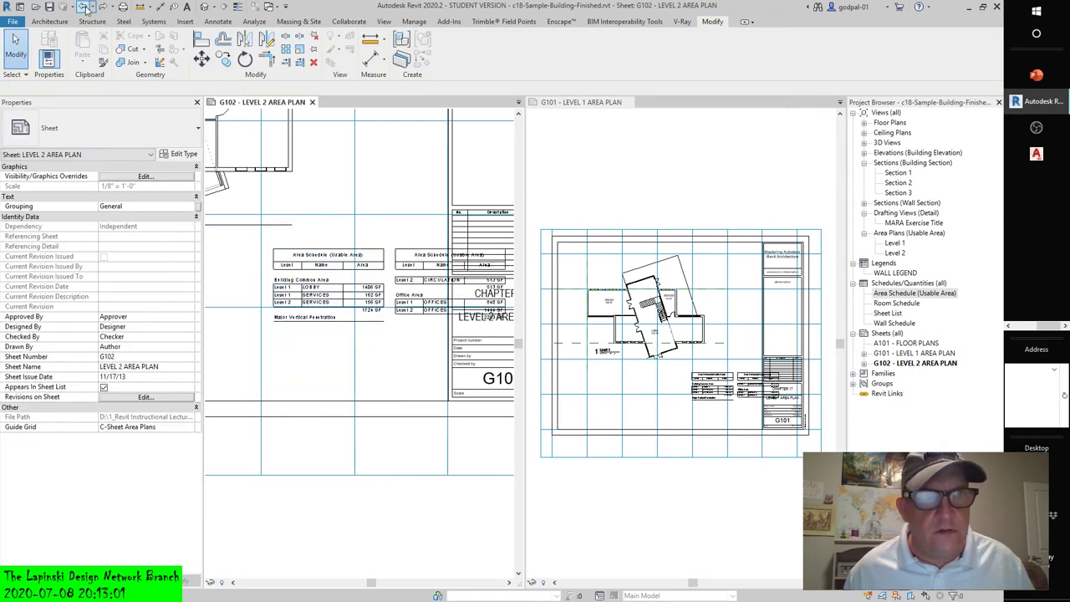
{"action": "left_click", "coordinate": [85, 7]}
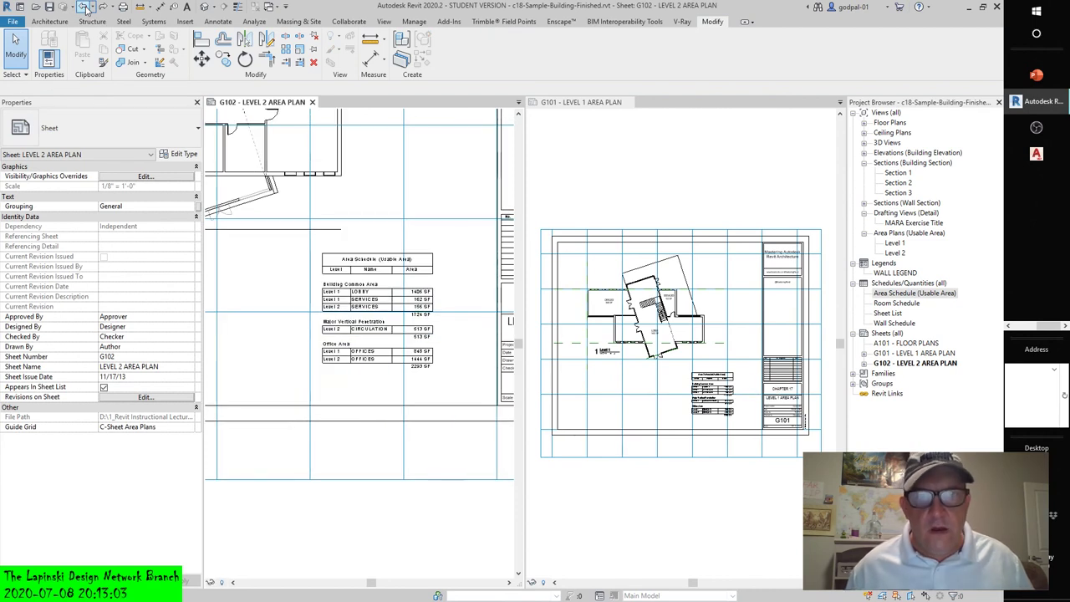
{"action": "left_click", "coordinate": [84, 7]}
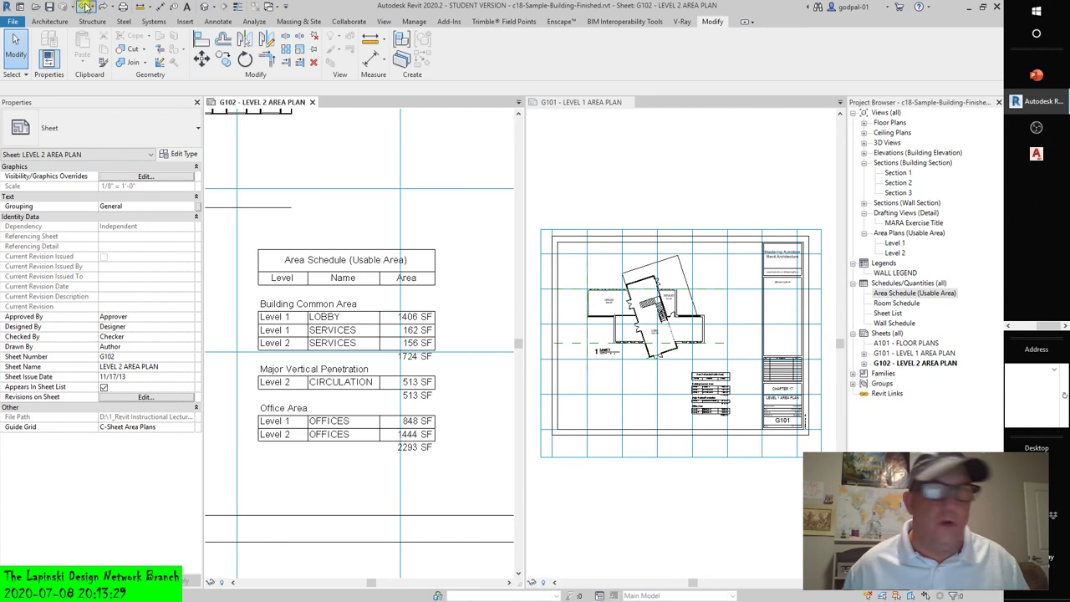
Place the WALL LEGEND on sheet G102 below the Level 2 plan, beside the Area Schedule
{"action": "left_click", "coordinate": [895, 274]}
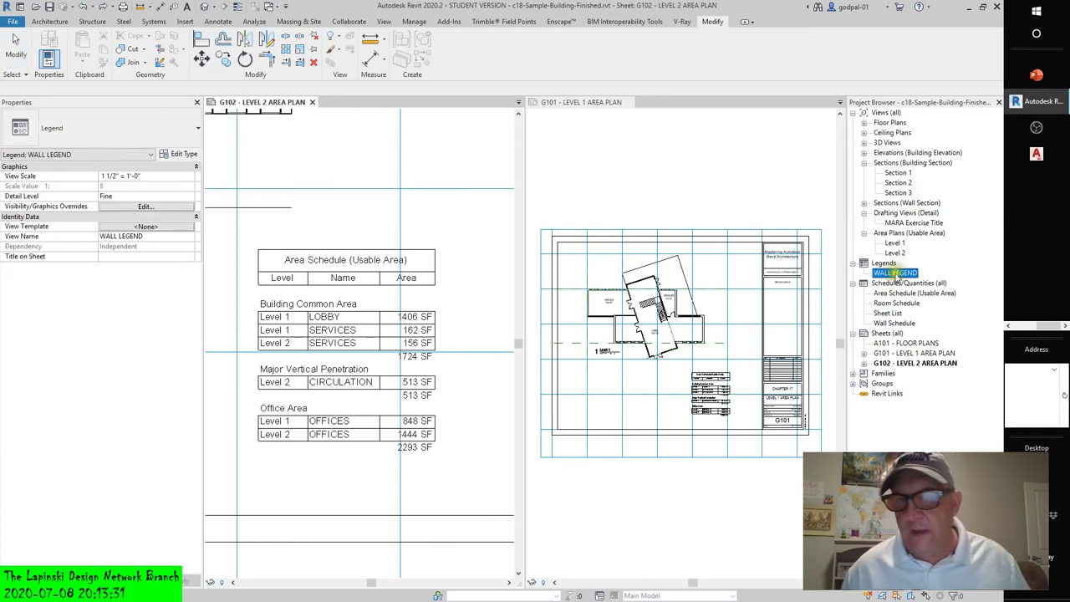
{"action": "scroll", "coordinate": [389, 308], "scroll_direction": "down", "scroll_amount": 5}
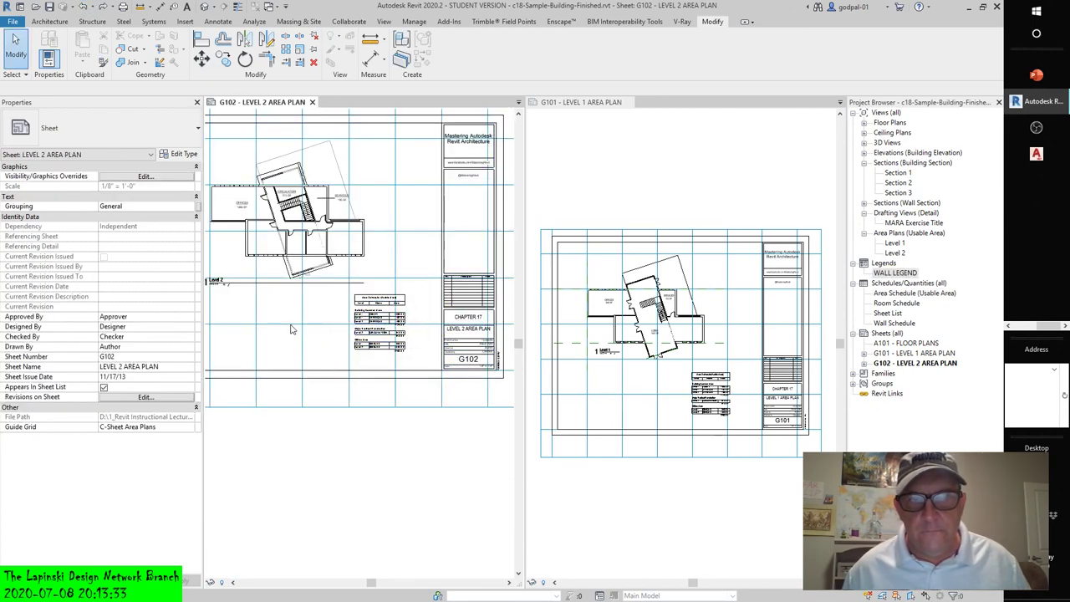
{"action": "scroll", "coordinate": [388, 325], "scroll_direction": "up", "scroll_amount": 4}
{"action": "left_click_drag", "start_coordinate": [884, 276], "coordinate": [310, 336]}
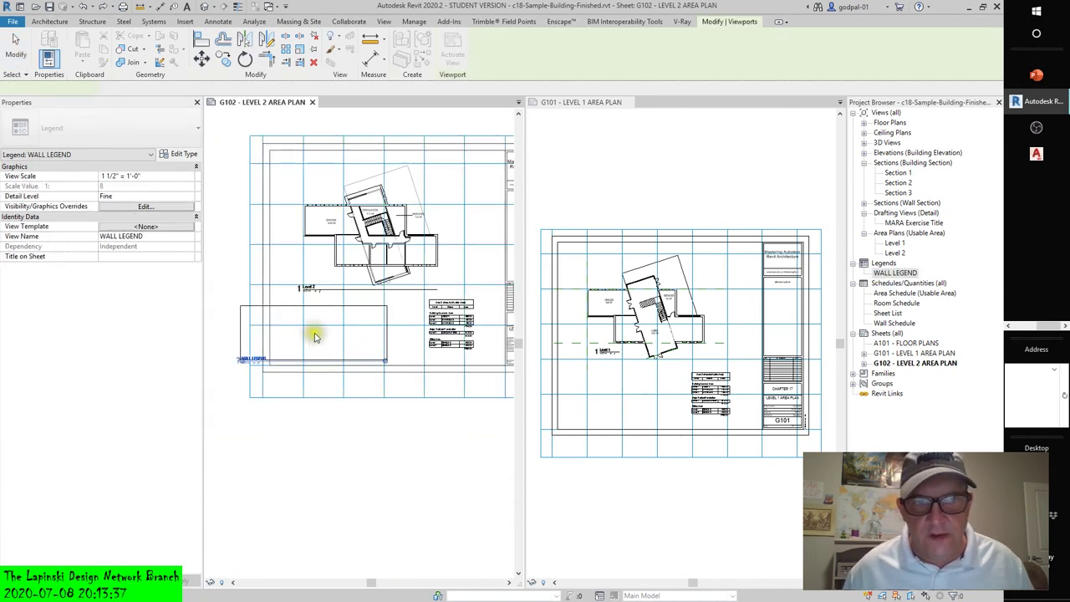
{"action": "left_click", "coordinate": [341, 328]}
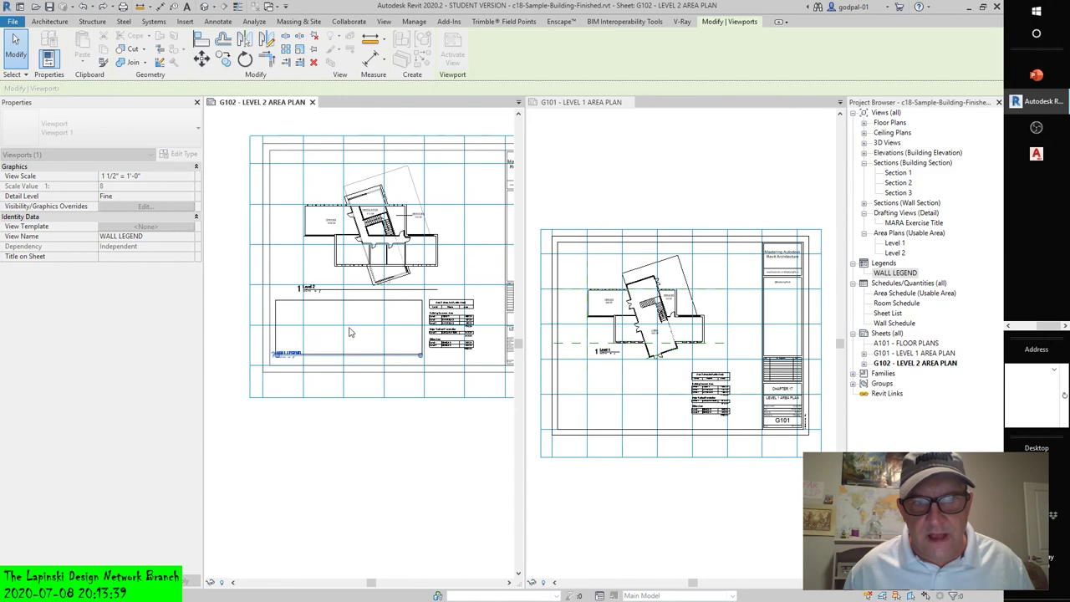
{"action": "left_click", "coordinate": [351, 329]}
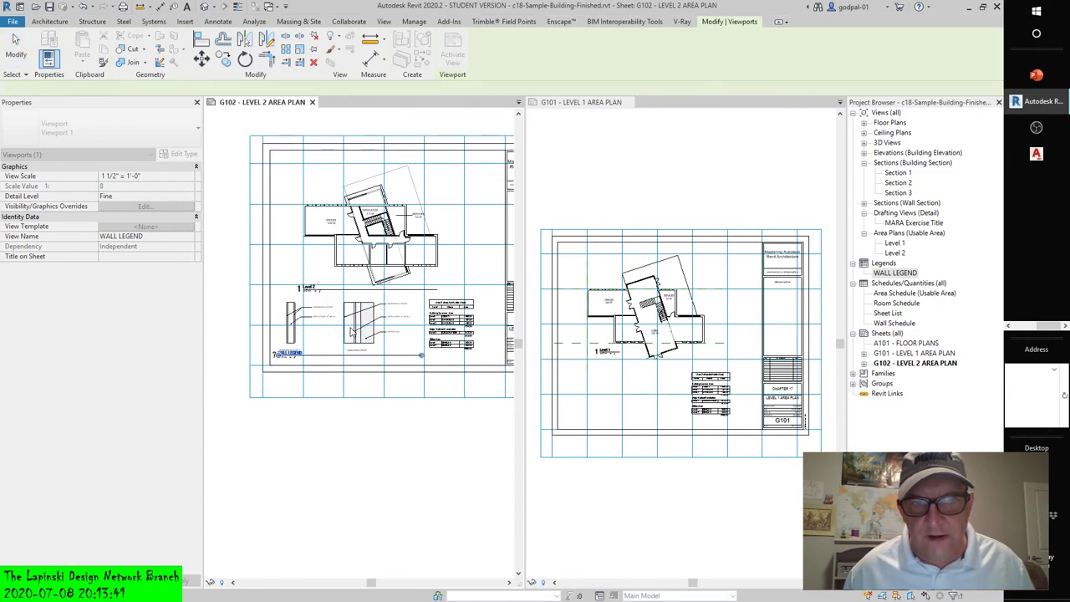
{"action": "left_click", "coordinate": [303, 438]}
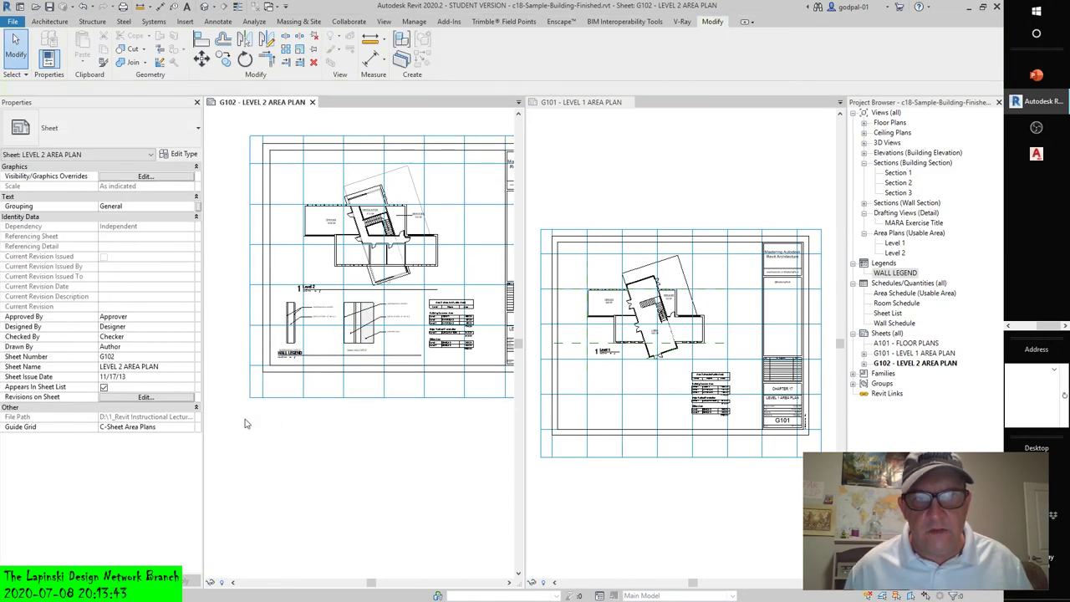
Shorten the Level 2 view title line on sheet G102 so it extends just past the title text
{"action": "left_click", "coordinate": [351, 241]}
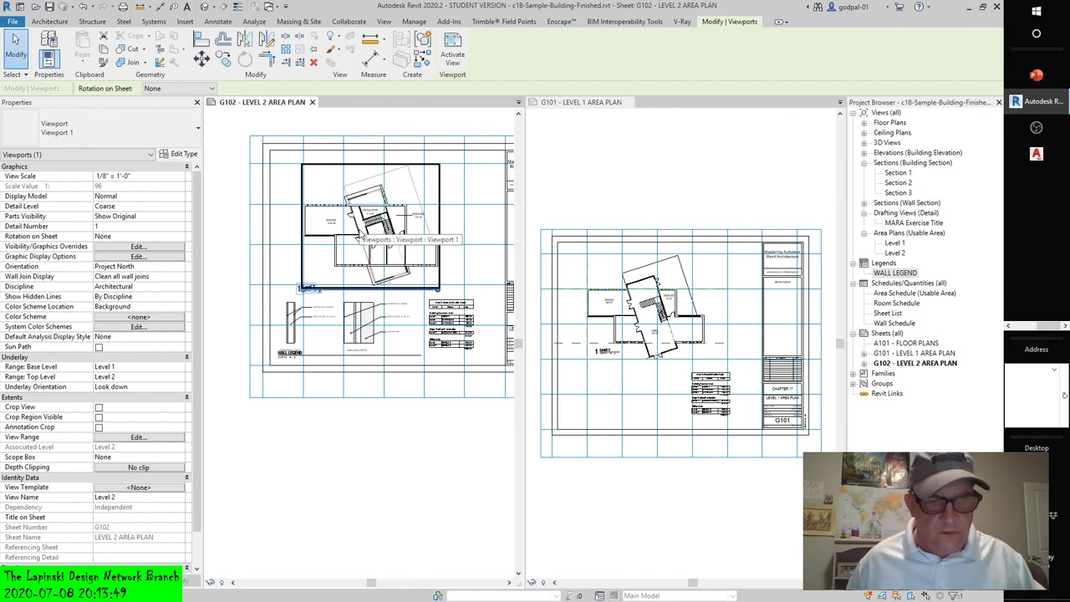
{"action": "key", "text": "Escape"}
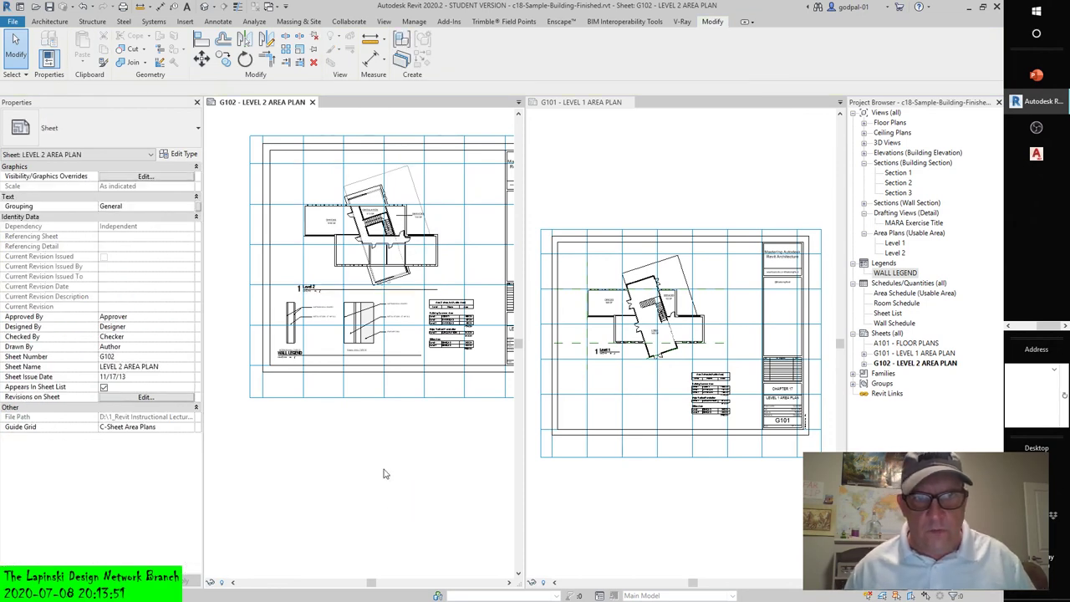
{"action": "scroll", "coordinate": [390, 332], "scroll_direction": "up", "scroll_amount": 2}
{"action": "scroll", "coordinate": [391, 331], "scroll_direction": "up", "scroll_amount": 2}
{"action": "left_click", "coordinate": [393, 264]}
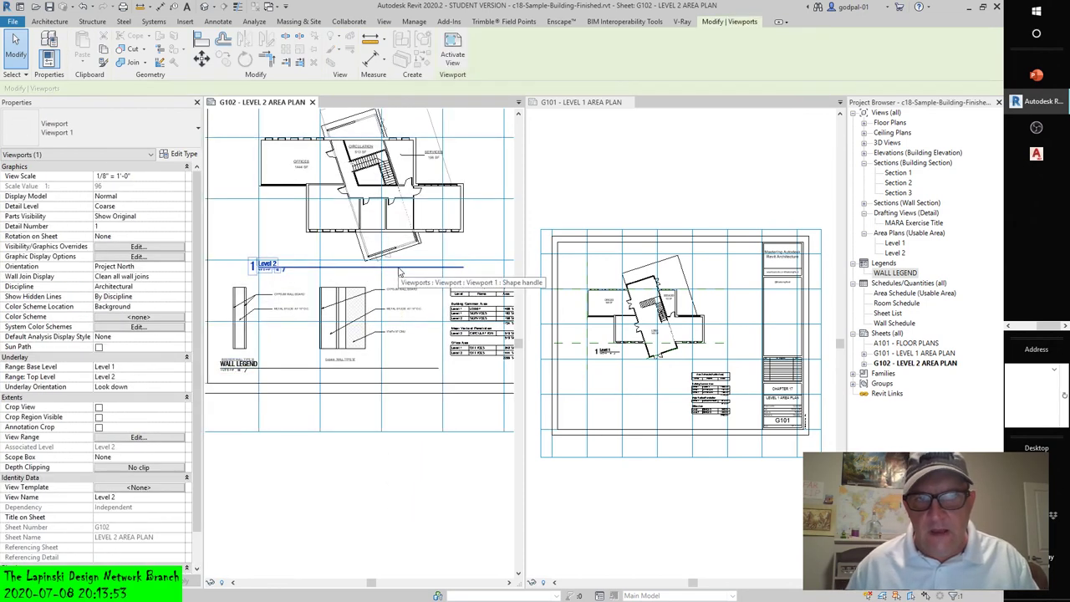
{"action": "left_click", "coordinate": [447, 255]}
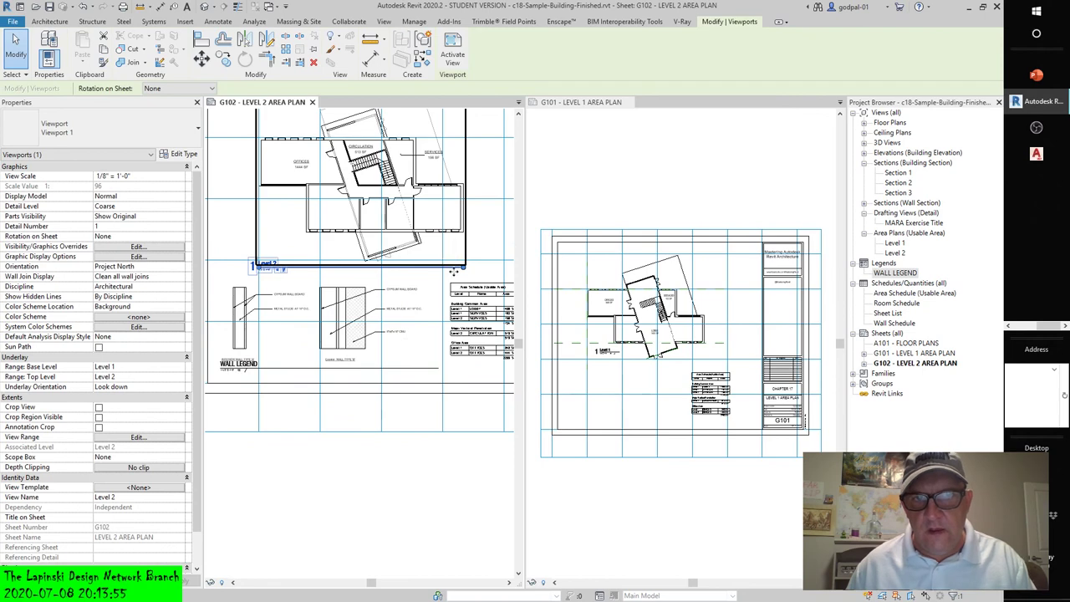
{"action": "left_click_drag", "start_coordinate": [466, 269], "coordinate": [296, 266]}
Shorten the WALL LEGEND title line on sheet G102 so it ends just past the legend's name
{"action": "left_click", "coordinate": [317, 363]}
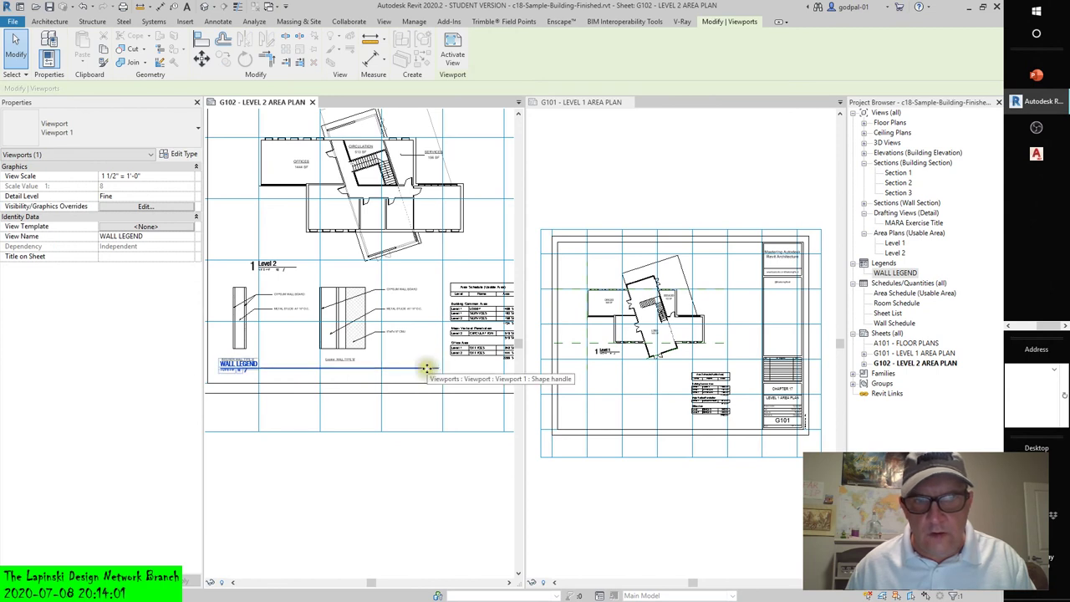
{"action": "left_click_drag", "start_coordinate": [437, 367], "coordinate": [269, 370]}
{"action": "left_click", "coordinate": [281, 509]}
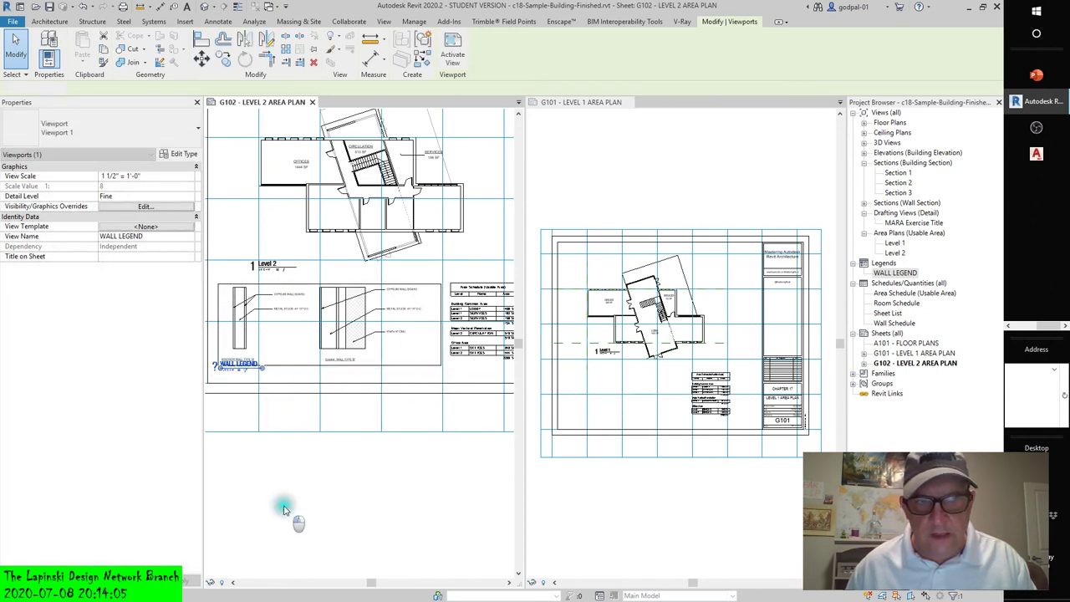
{"action": "scroll", "coordinate": [224, 374], "scroll_direction": "up", "scroll_amount": 2}
{"action": "scroll", "coordinate": [224, 373], "scroll_direction": "up", "scroll_amount": 3}
{"action": "scroll", "coordinate": [274, 400], "scroll_direction": "down", "scroll_amount": 1}
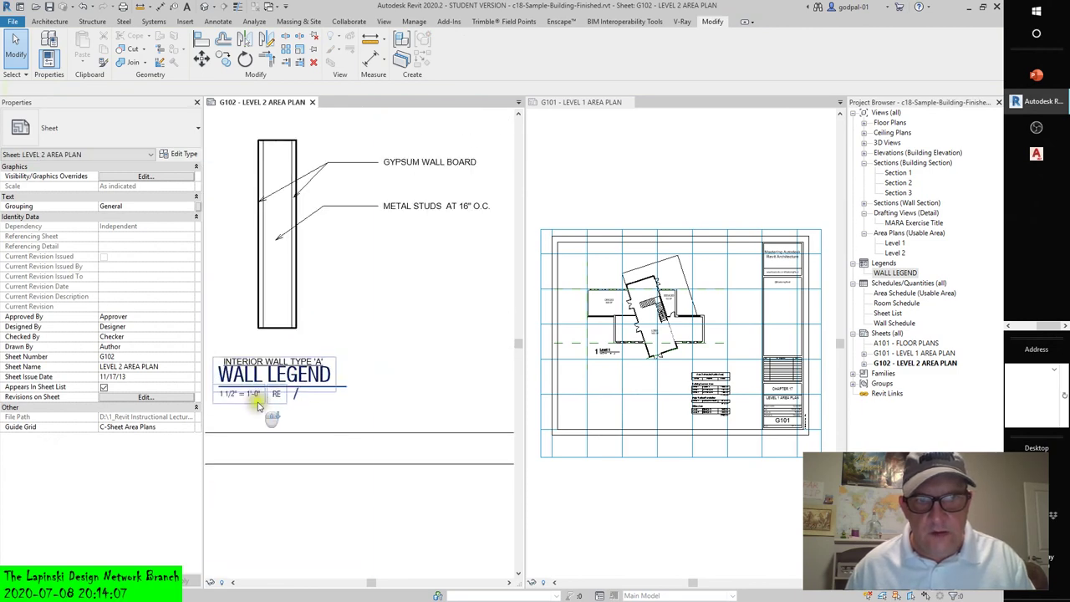
{"action": "left_click", "coordinate": [272, 318]}
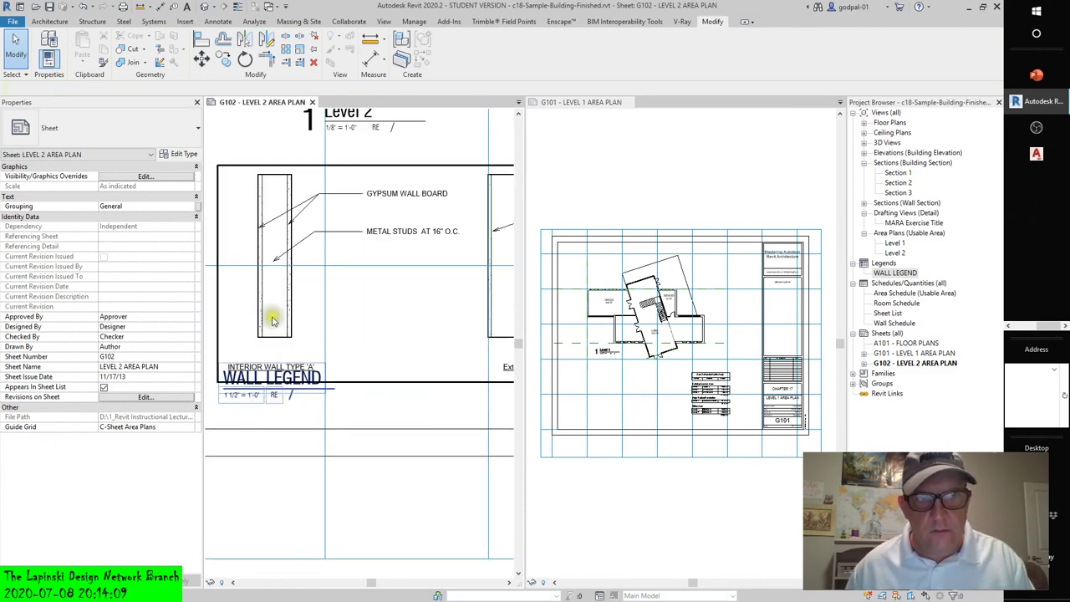
{"action": "left_click", "coordinate": [281, 456]}
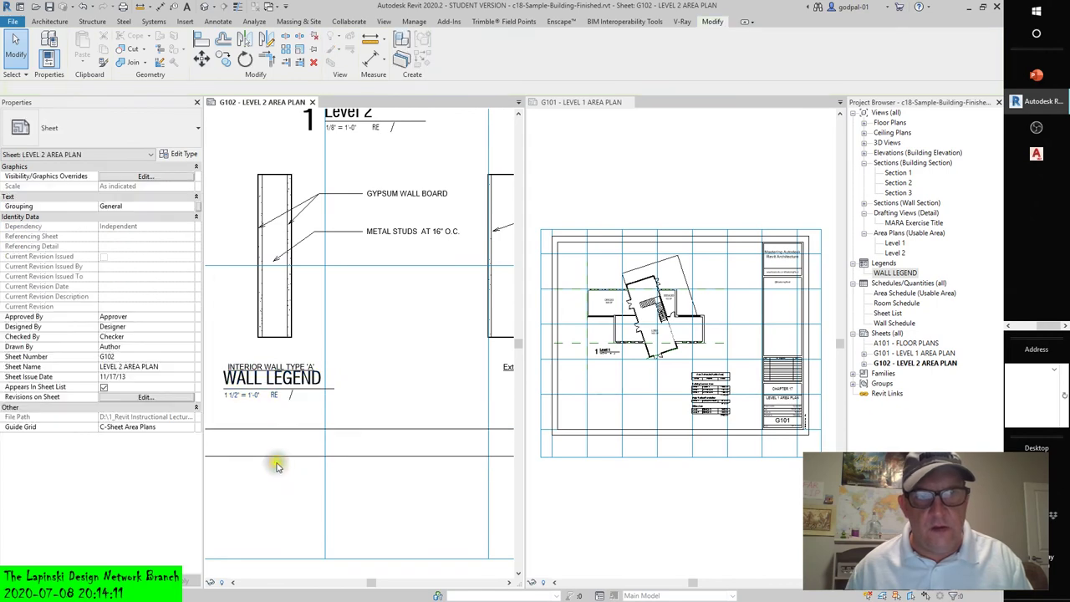
Move the Area Schedule on sheet G102 slightly right, closer to the title block
{"action": "scroll", "coordinate": [284, 452], "scroll_direction": "down", "scroll_amount": 5}
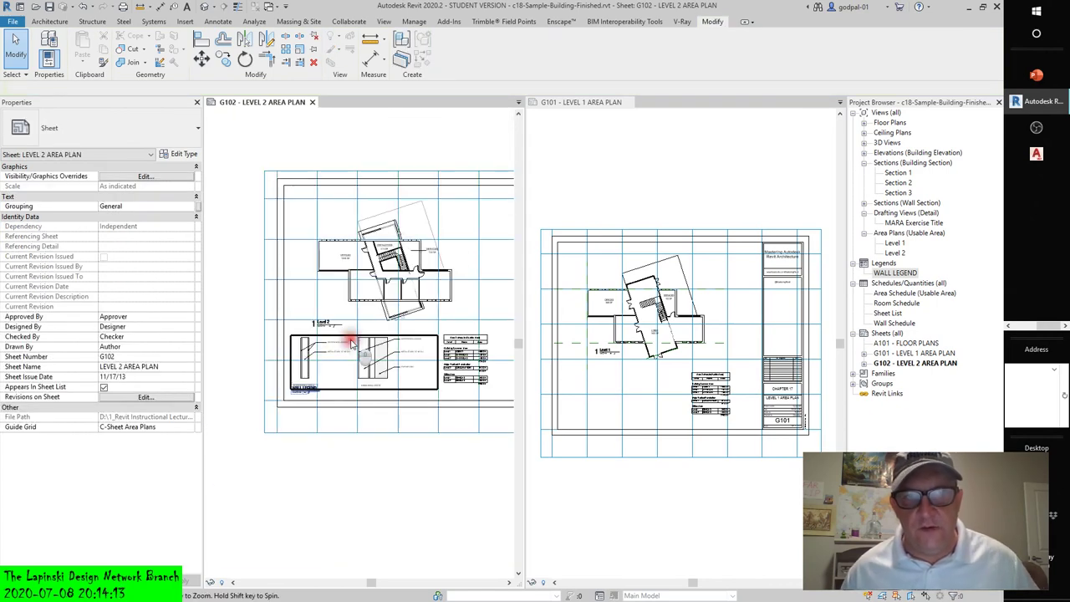
{"action": "left_click", "coordinate": [396, 320]}
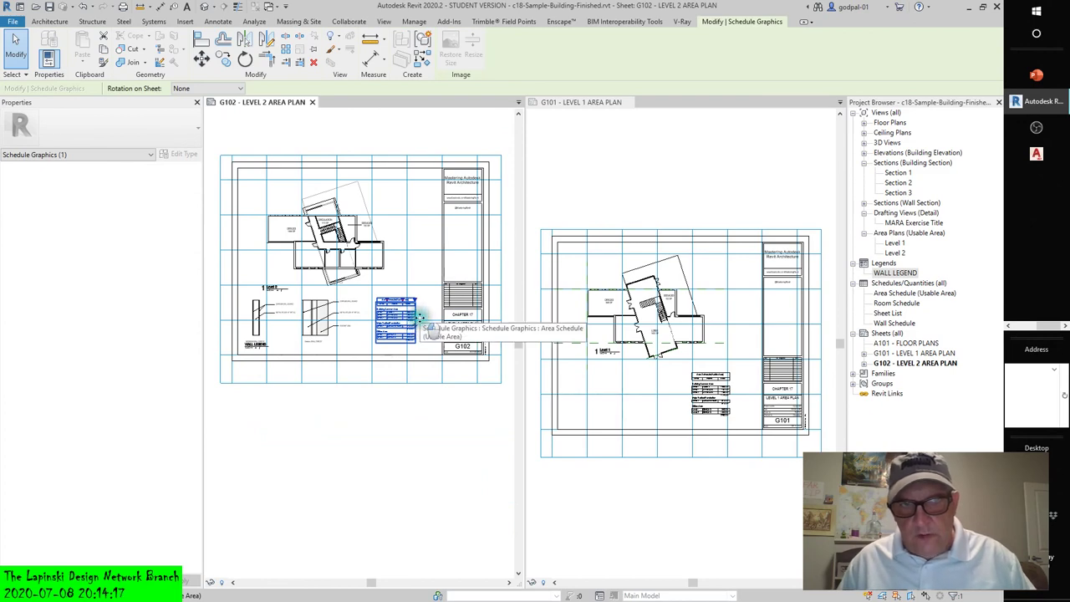
{"action": "left_click_drag", "start_coordinate": [421, 323], "coordinate": [432, 323]}
{"action": "left_click", "coordinate": [353, 460]}
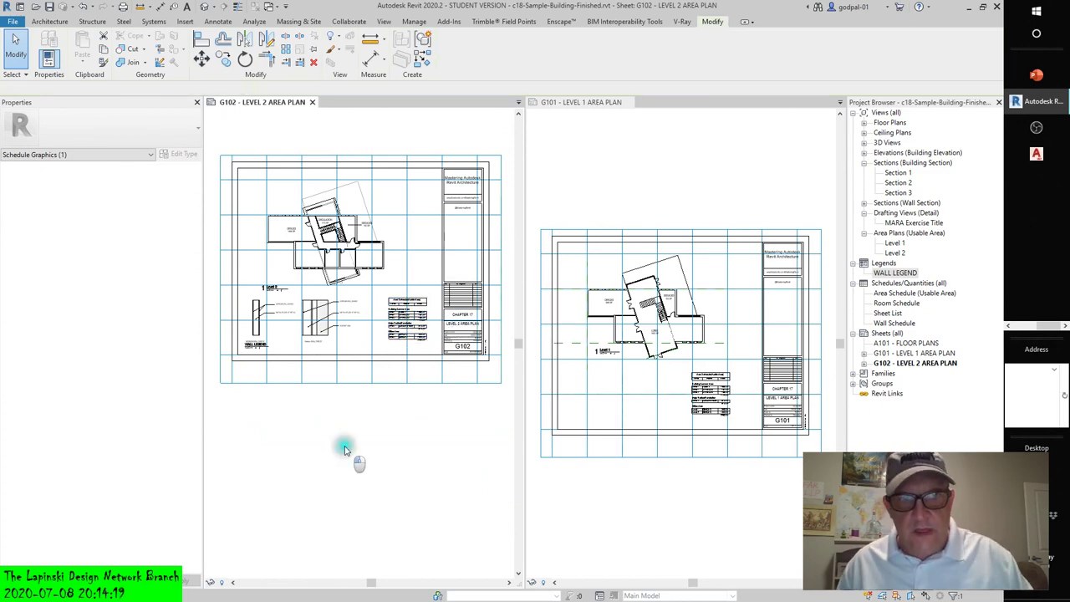
Move the Level 2 area plan viewport on sheet G102 right to centre it above the legend and schedule
{"action": "left_click", "coordinate": [349, 259]}
{"action": "left_click_drag", "start_coordinate": [350, 259], "coordinate": [376, 259]}
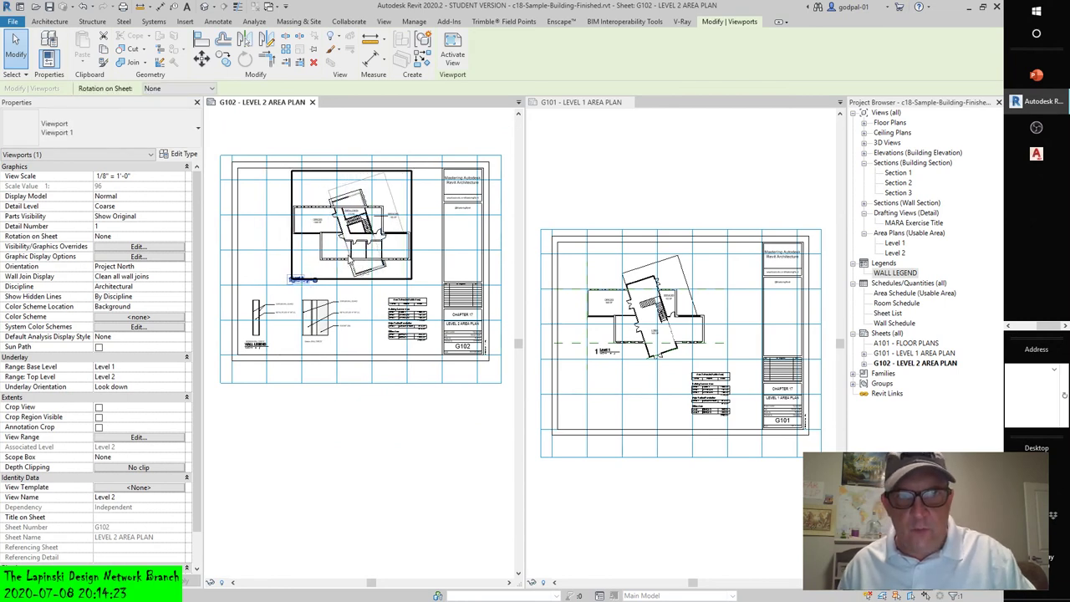
{"action": "left_click", "coordinate": [341, 452]}
{"action": "middle_click", "coordinate": [341, 234]}
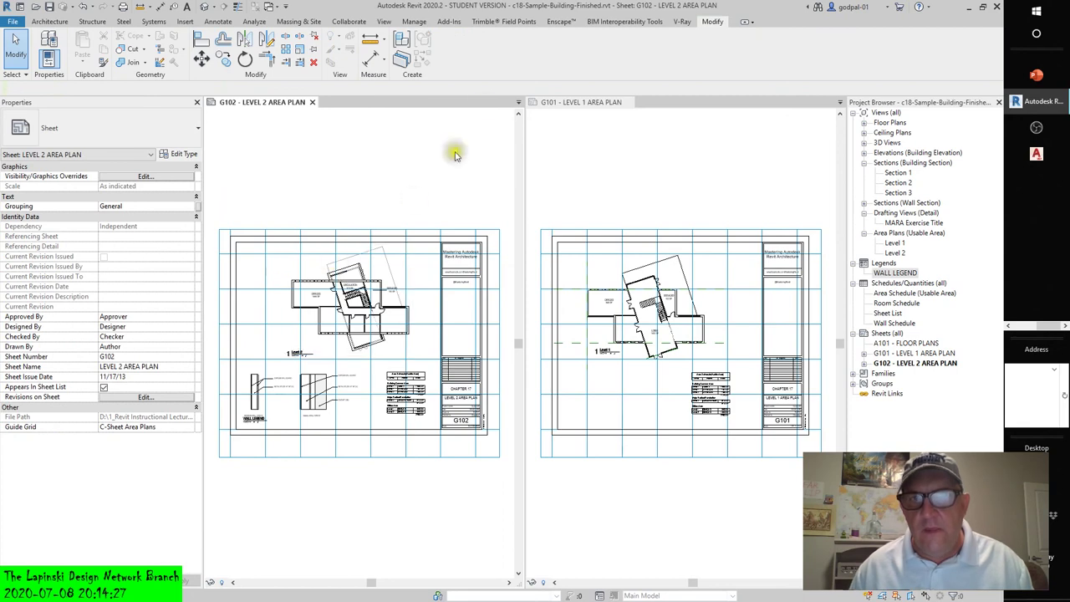
Close the G101 sheet view and fit sheet G102 to the full drawing area
{"action": "left_click", "coordinate": [628, 102]}
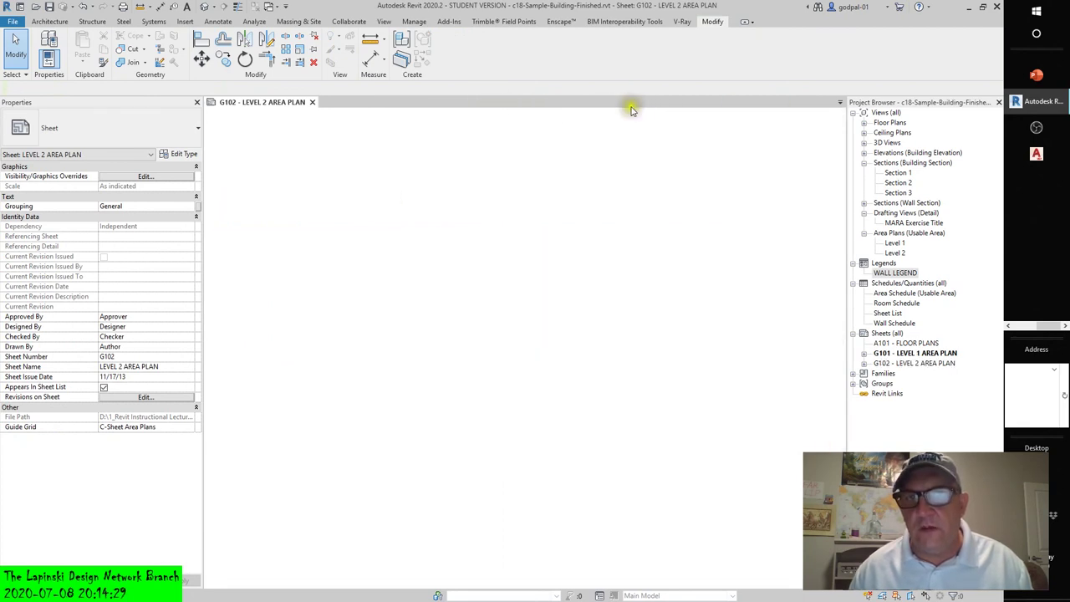
{"action": "middle_click", "coordinate": [619, 169]}
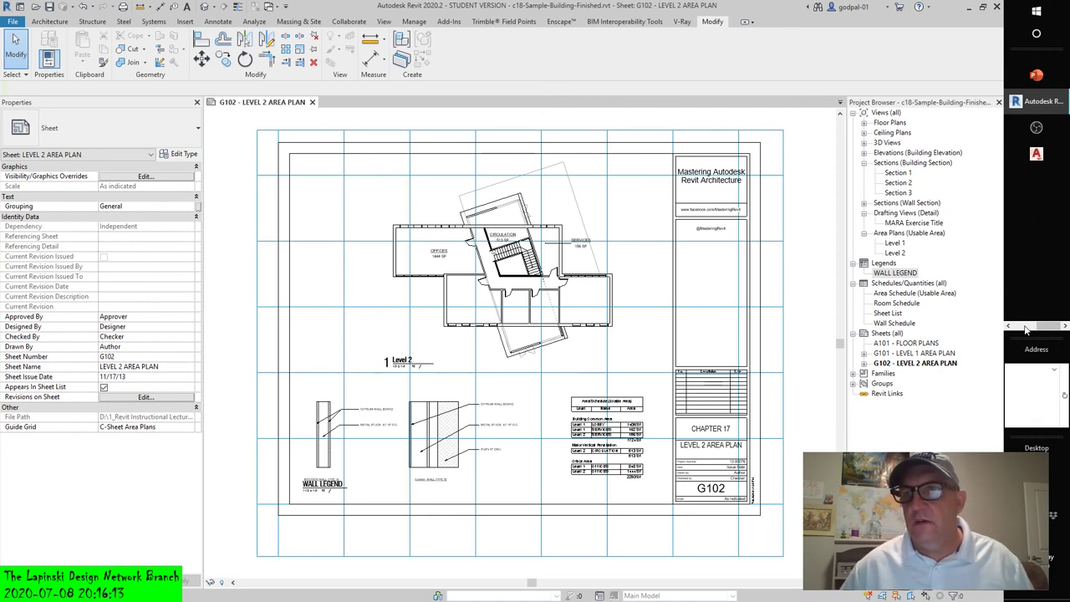
{"action": "left_click", "coordinate": [1024, 328]}
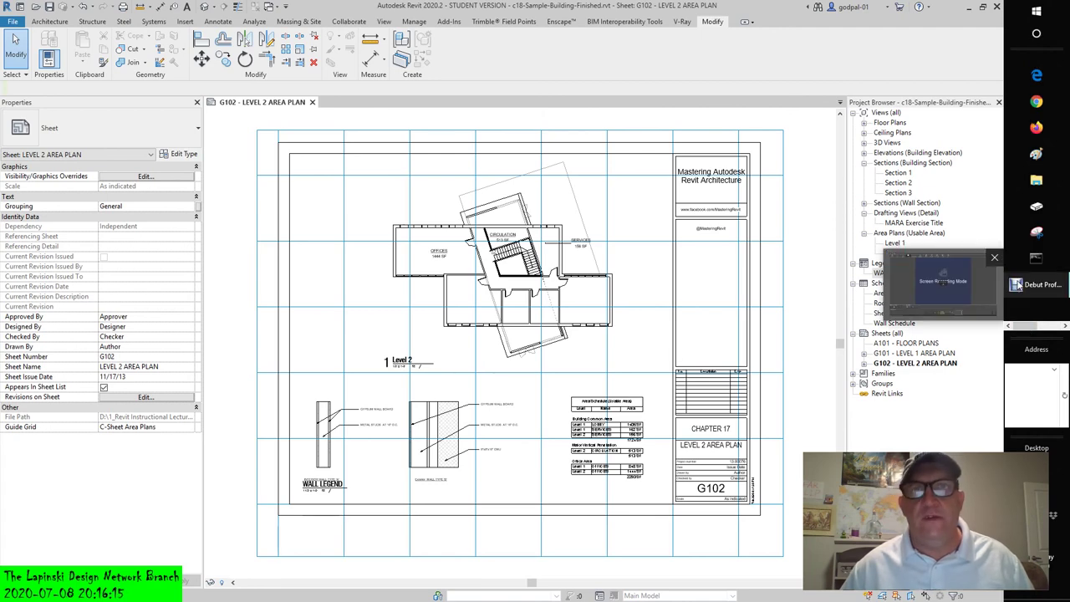
{"action": "left_click", "coordinate": [1017, 285]}
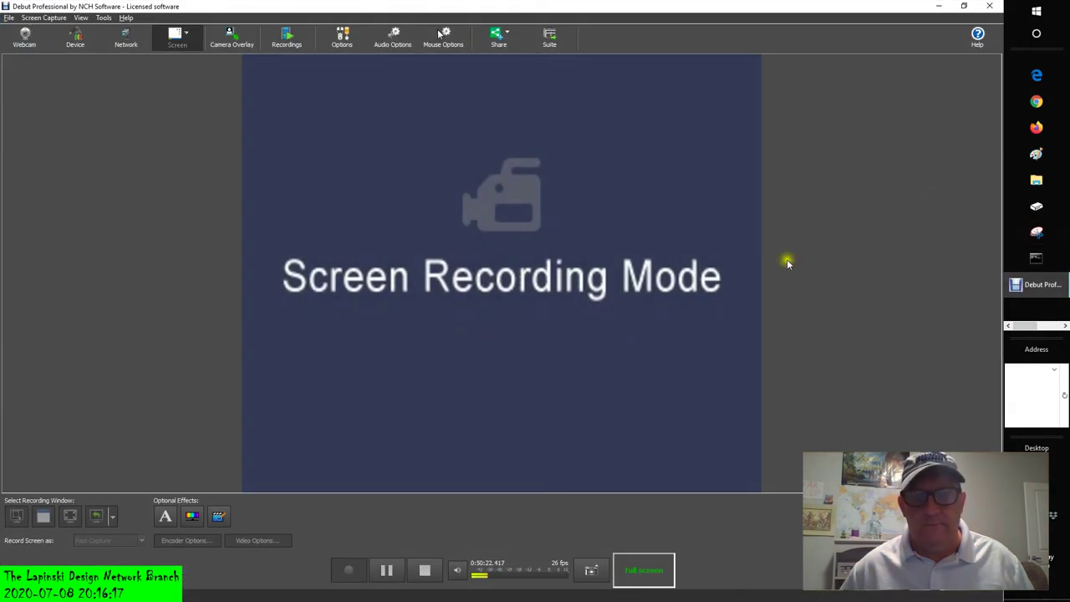